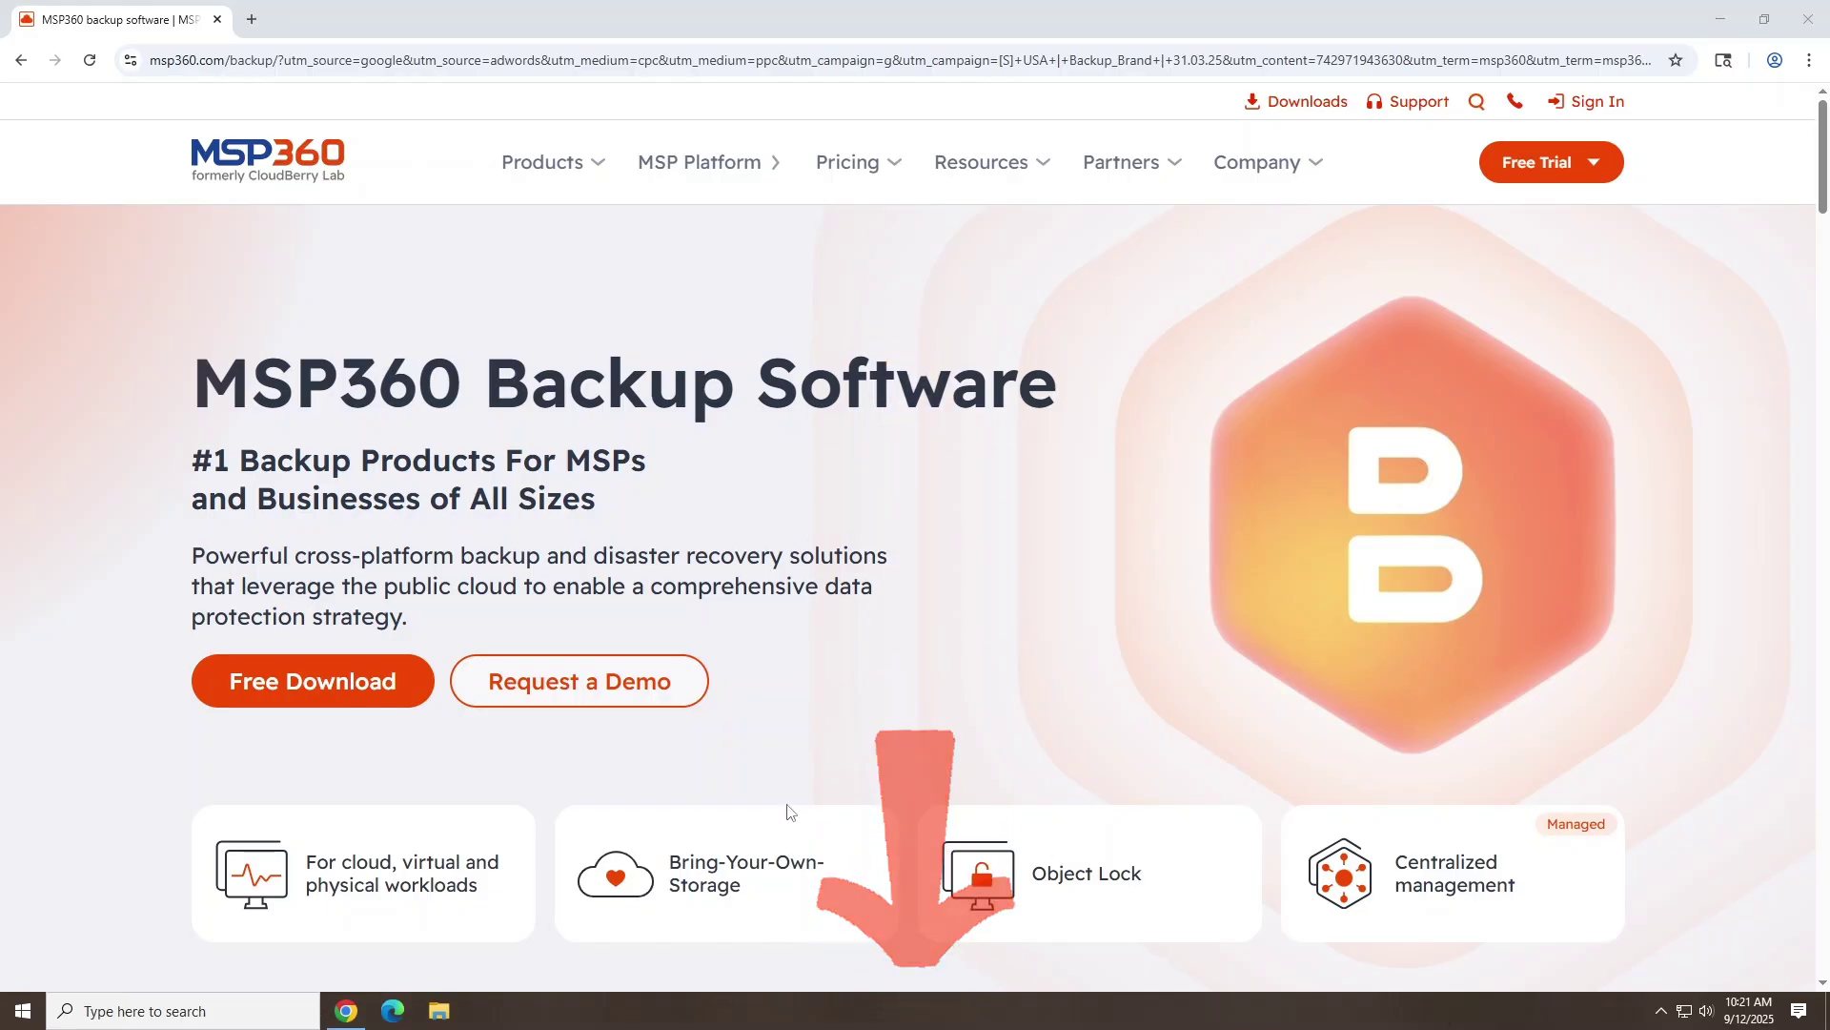
- Submit the Backup Pro free download form with a name, an email address and Personal Use as company type
left_click(397, 702)
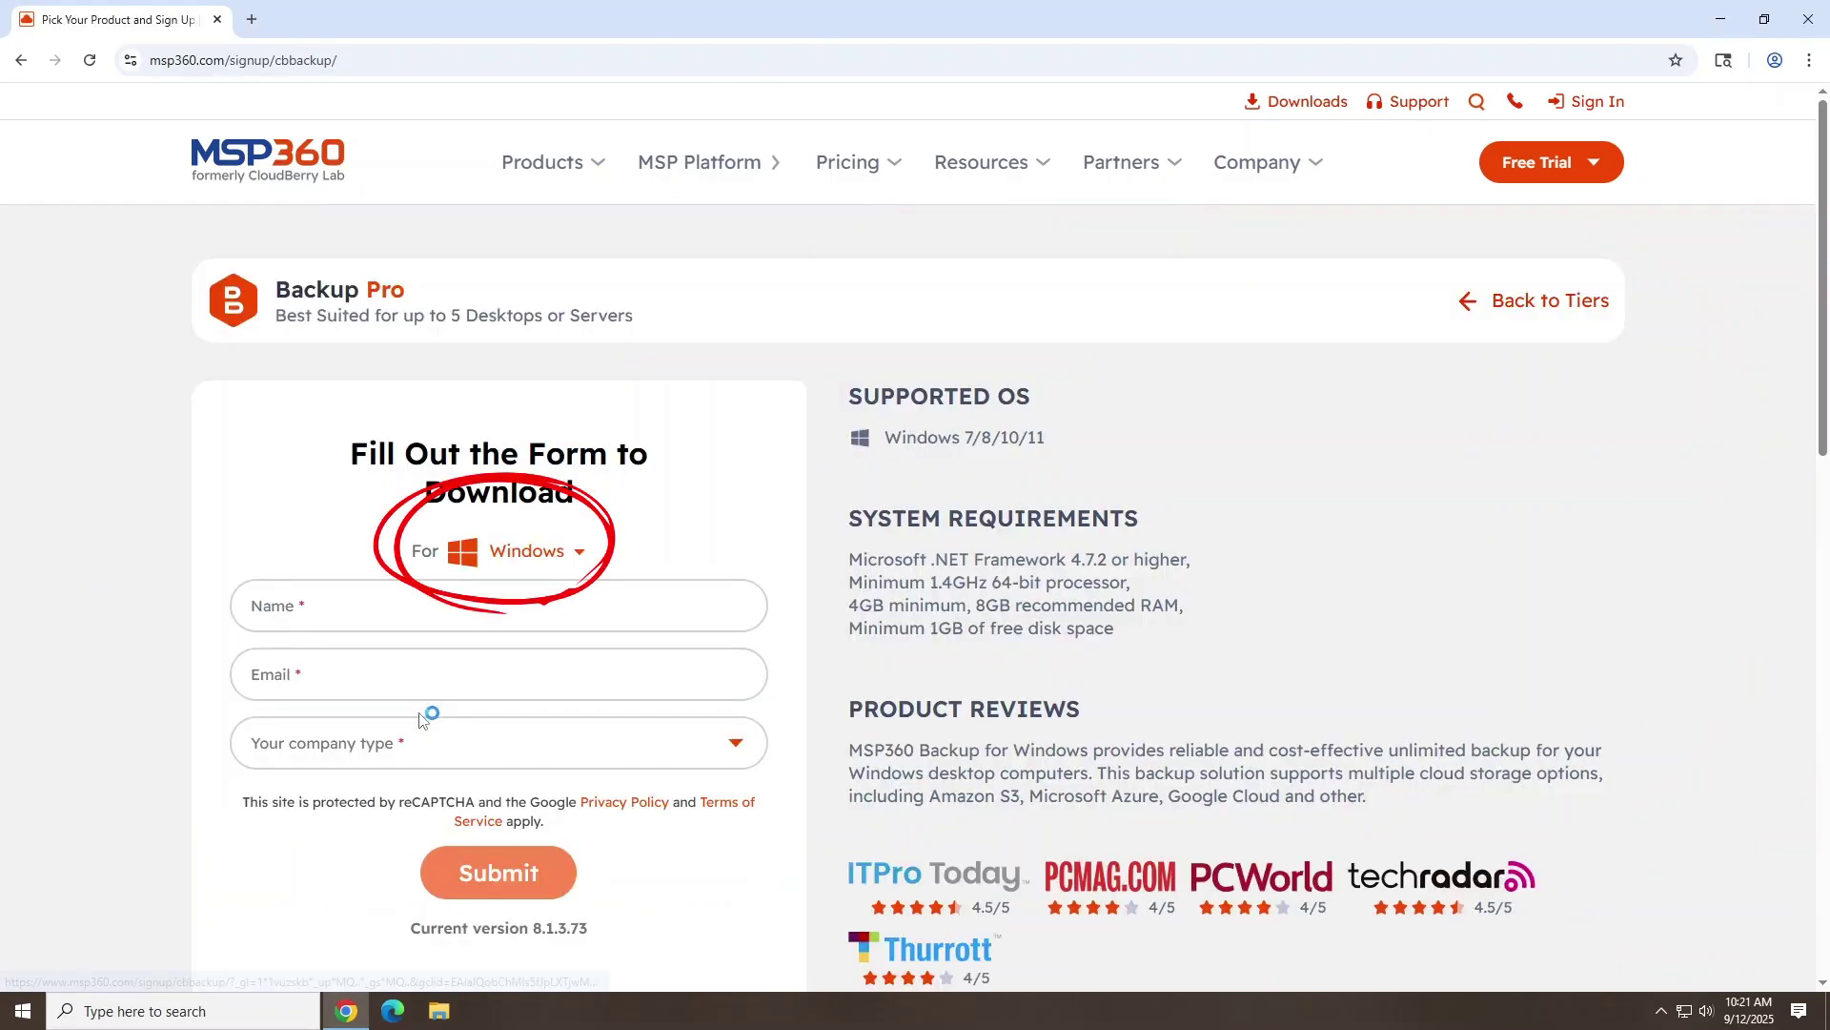
left_click(424, 671)
left_click(411, 615)
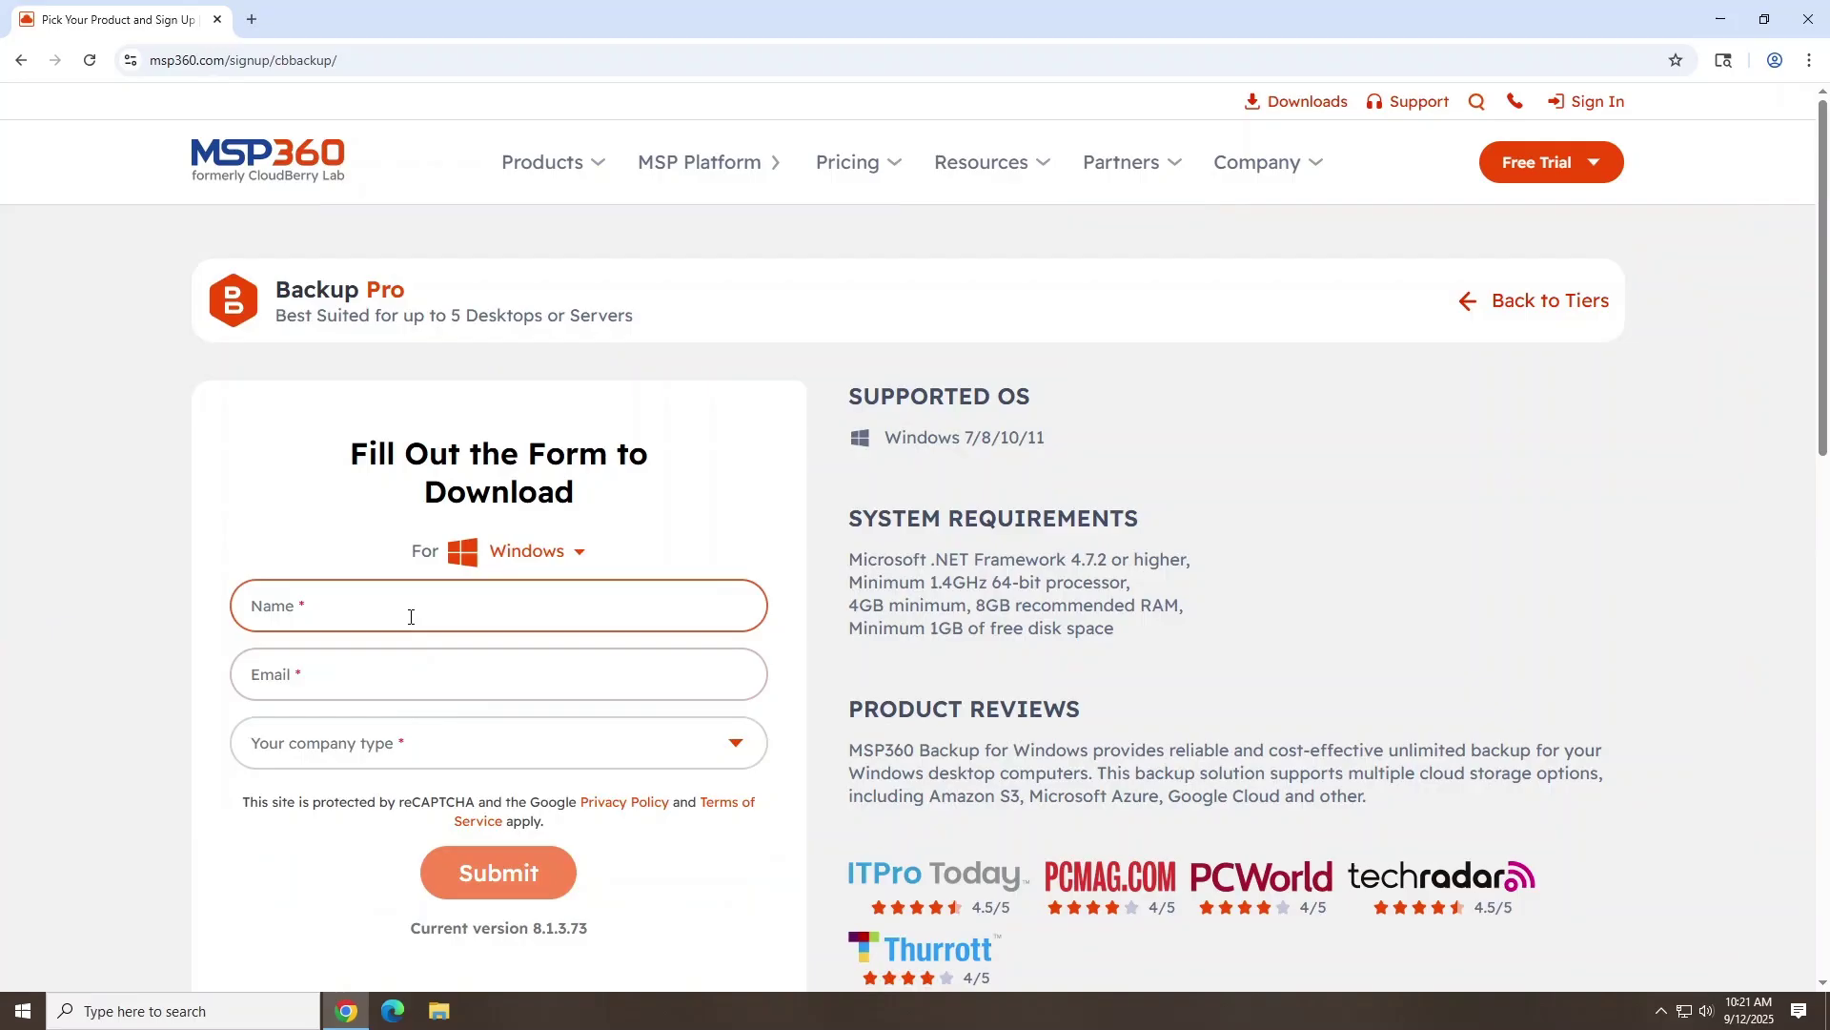
type("lab")
key("Tab")
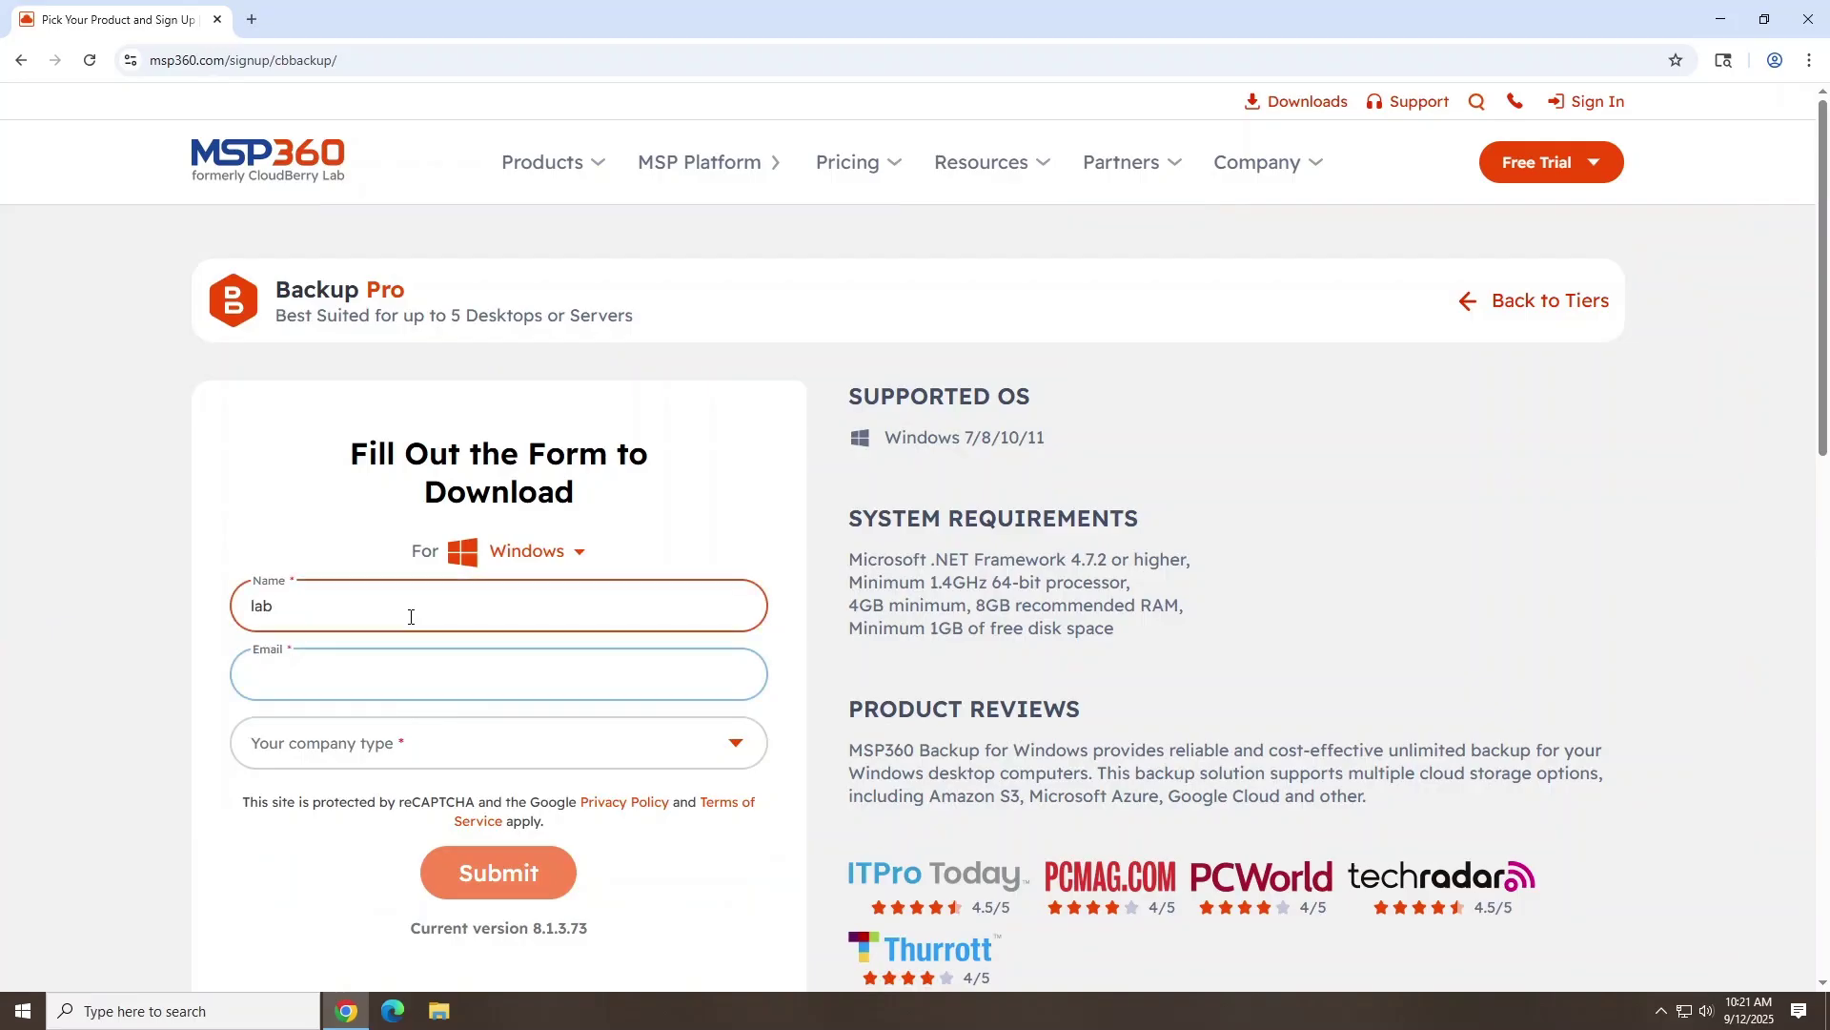
type("lab@lab.com")
left_click(408, 746)
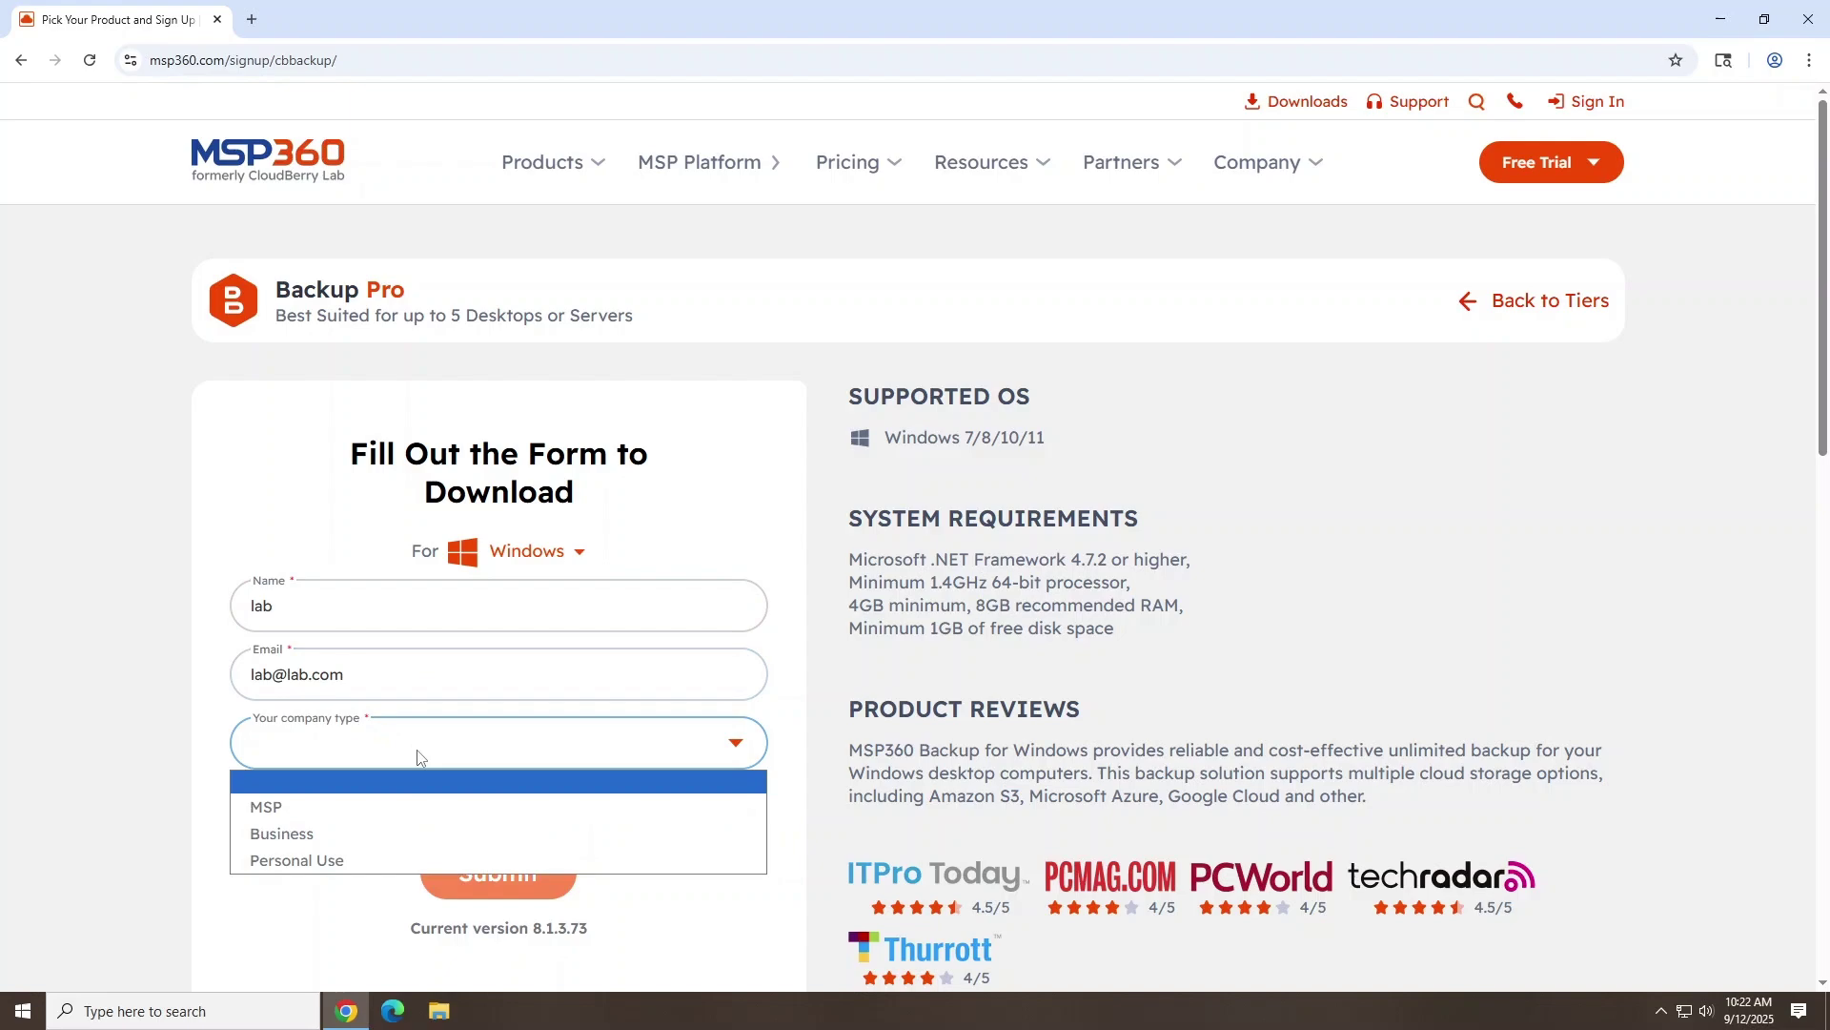
left_click(383, 857)
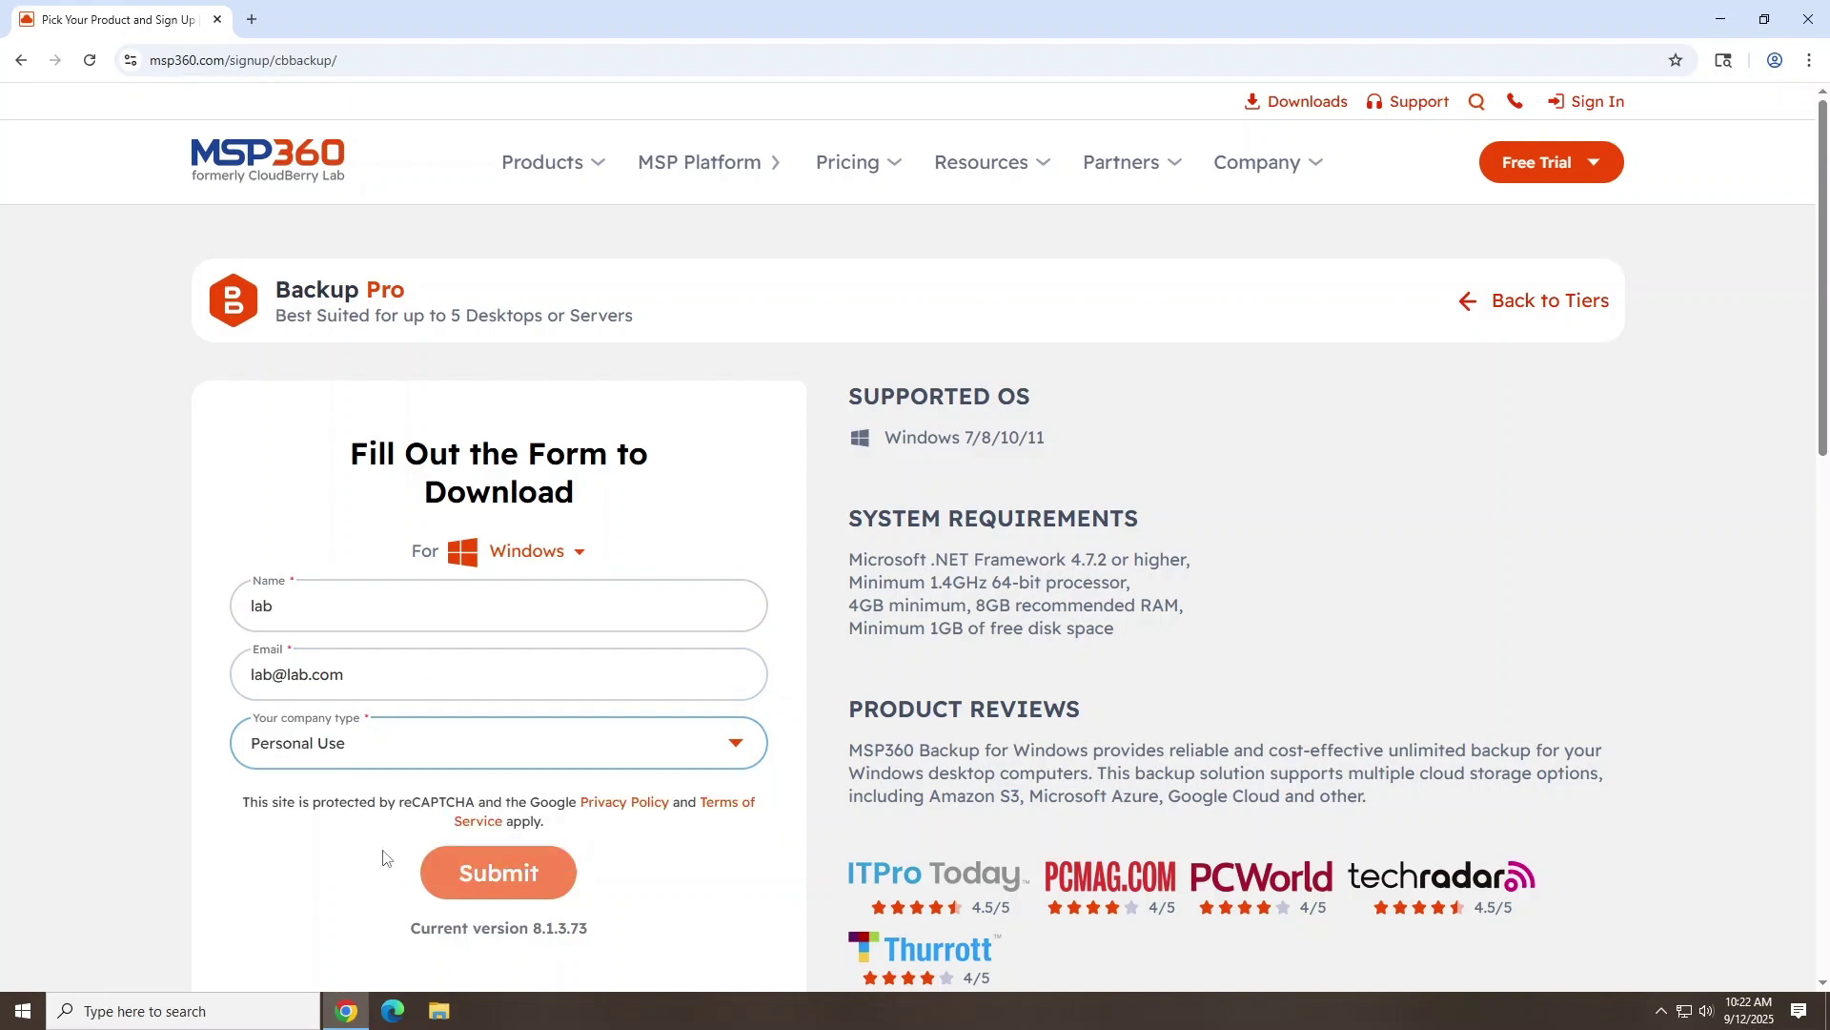
left_click(496, 875)
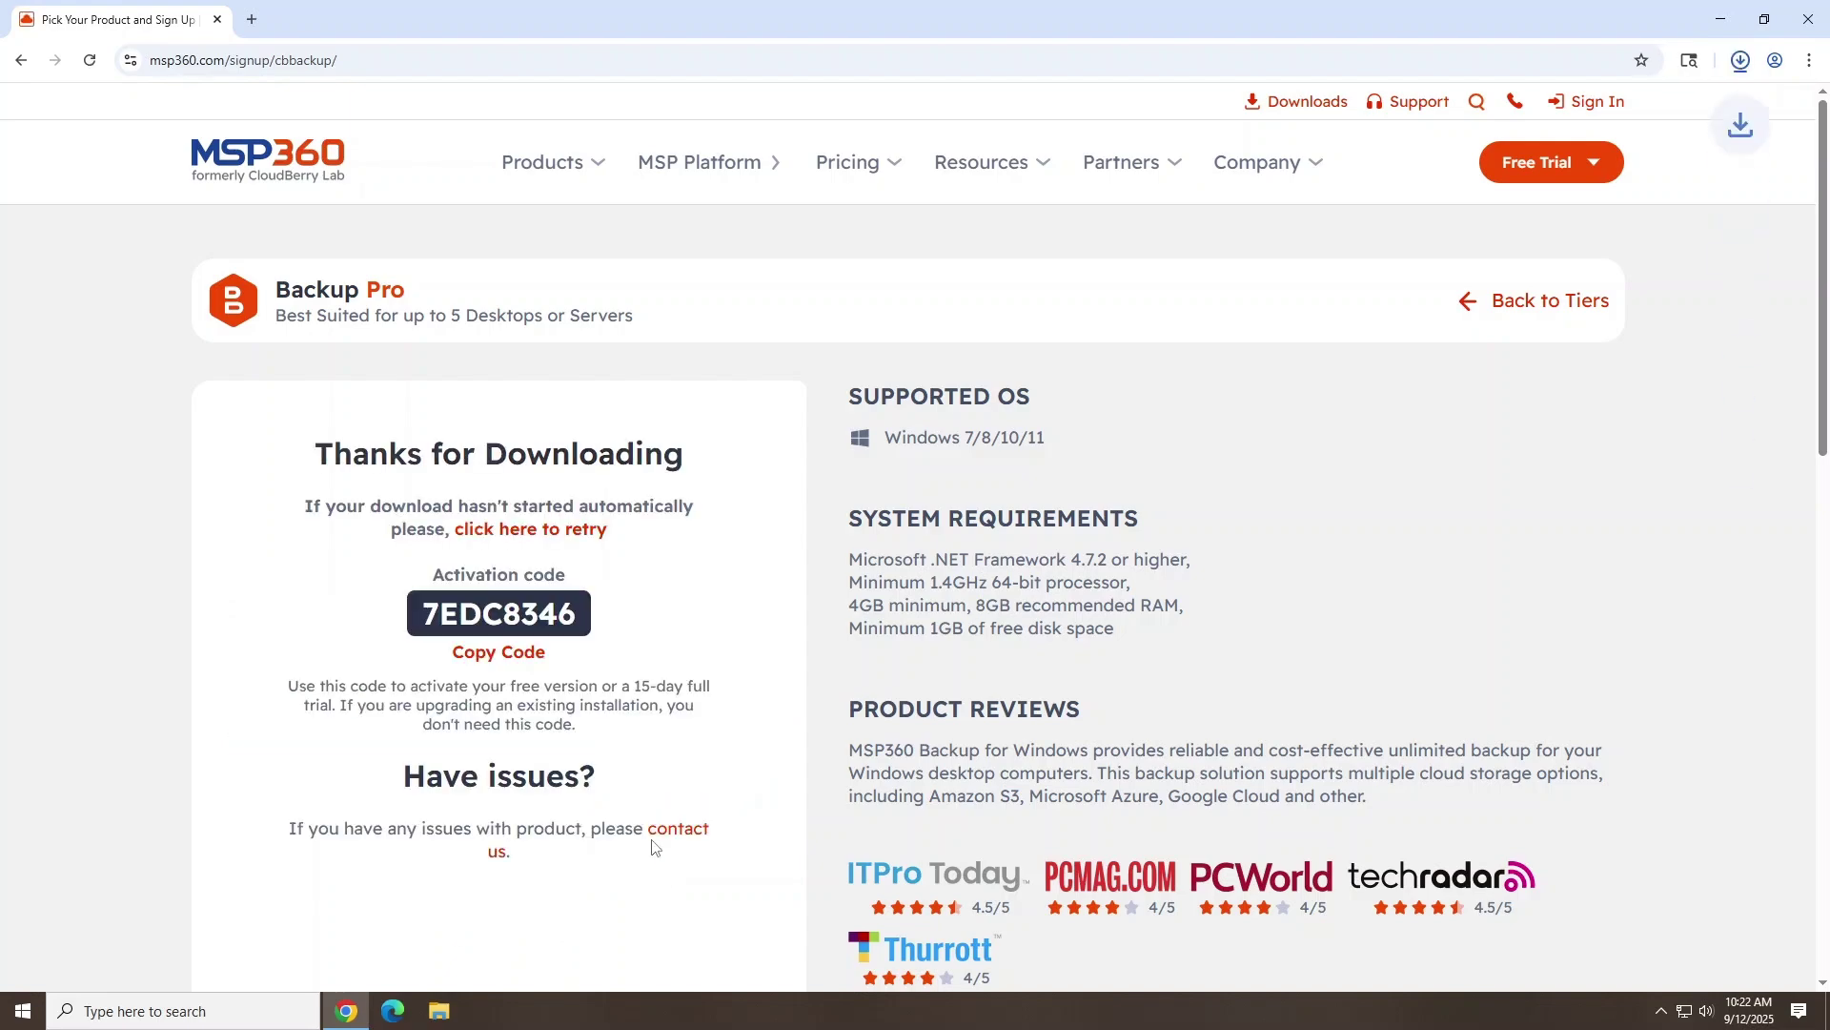
- Copy the activation code and run the downloaded MSP360 installer
left_click(513, 658)
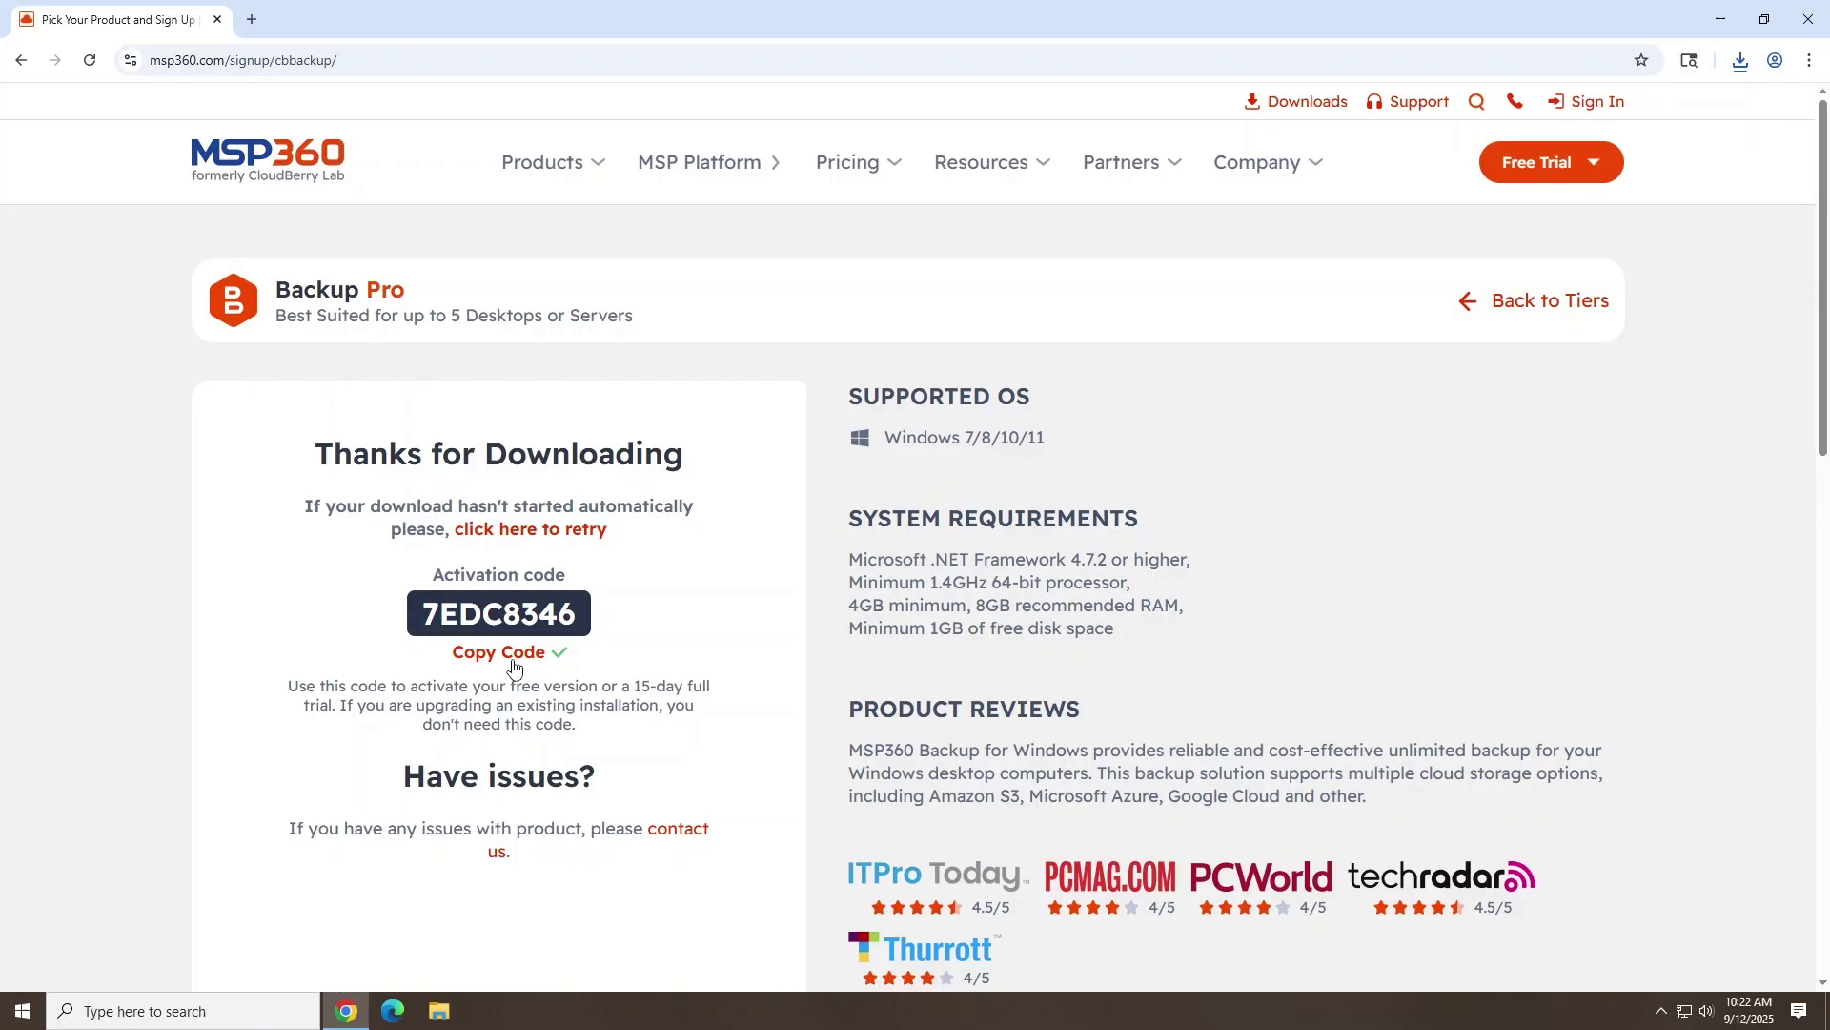
left_click(1740, 61)
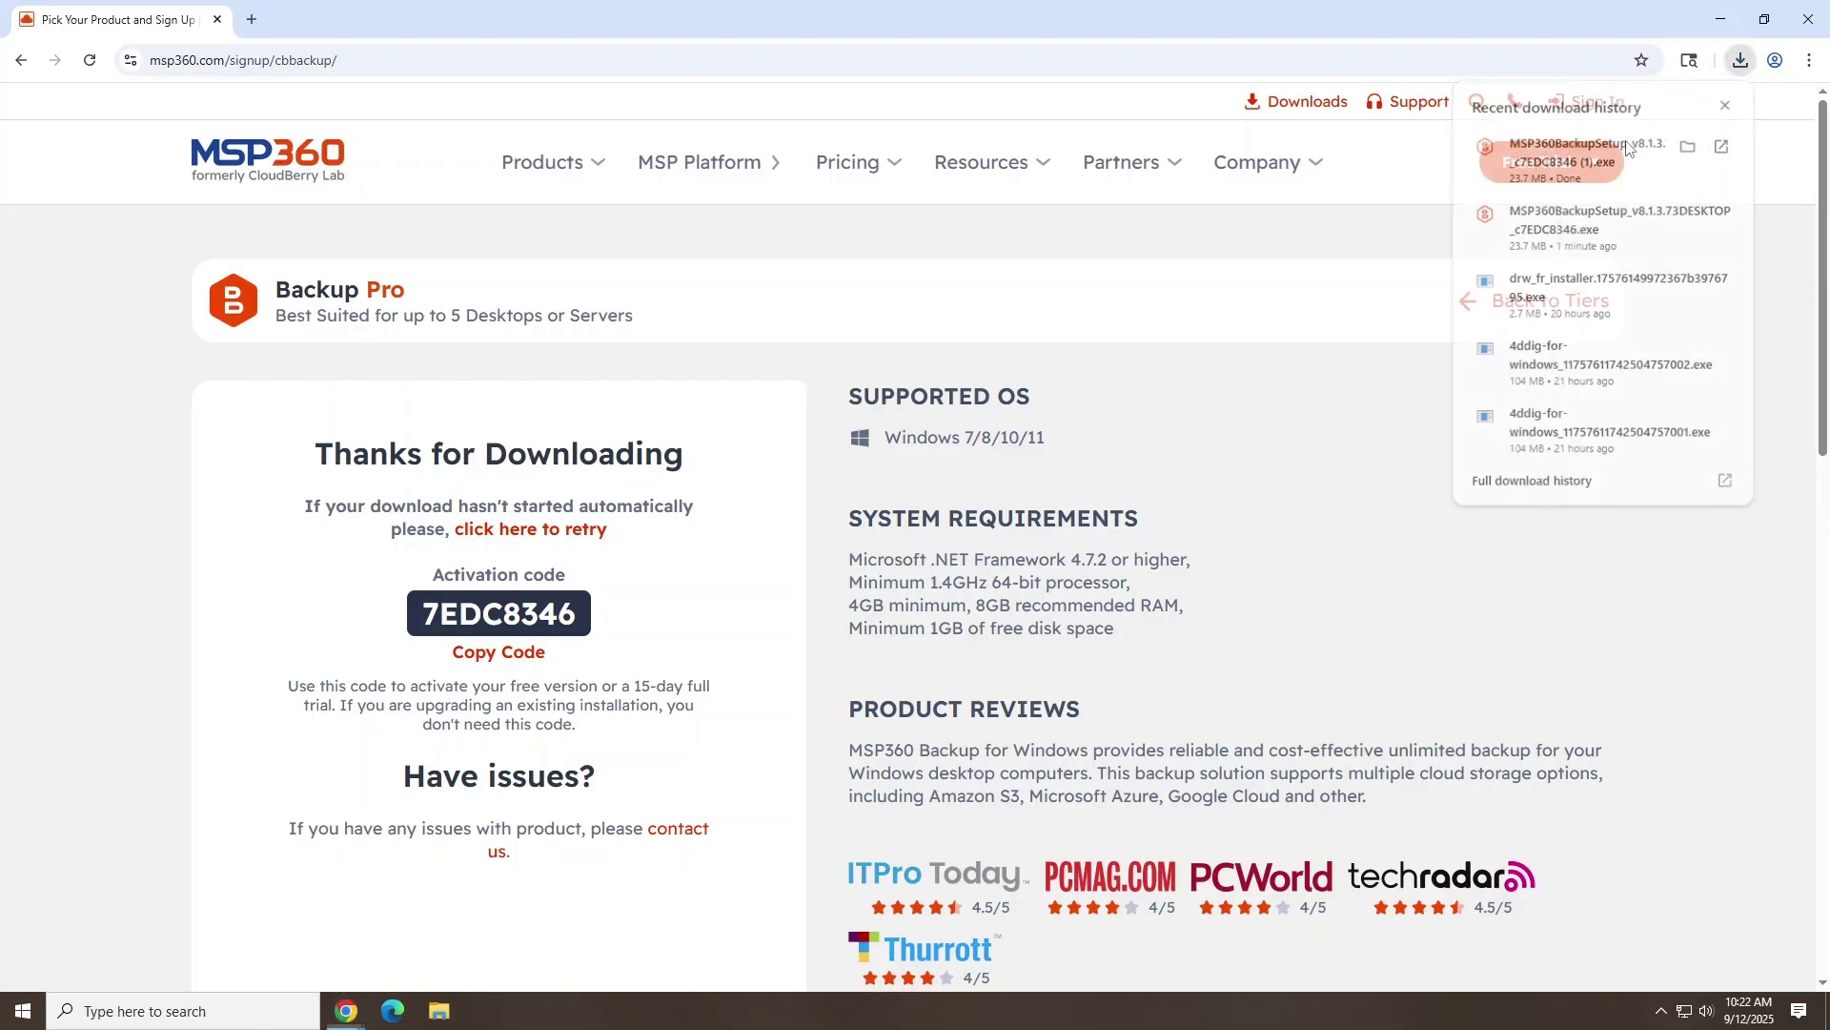
left_click(1740, 61)
- Close Chrome and install MSP360 Backup 8.1.3 into the default CloudBerry Backup folder
left_click(1822, 14)
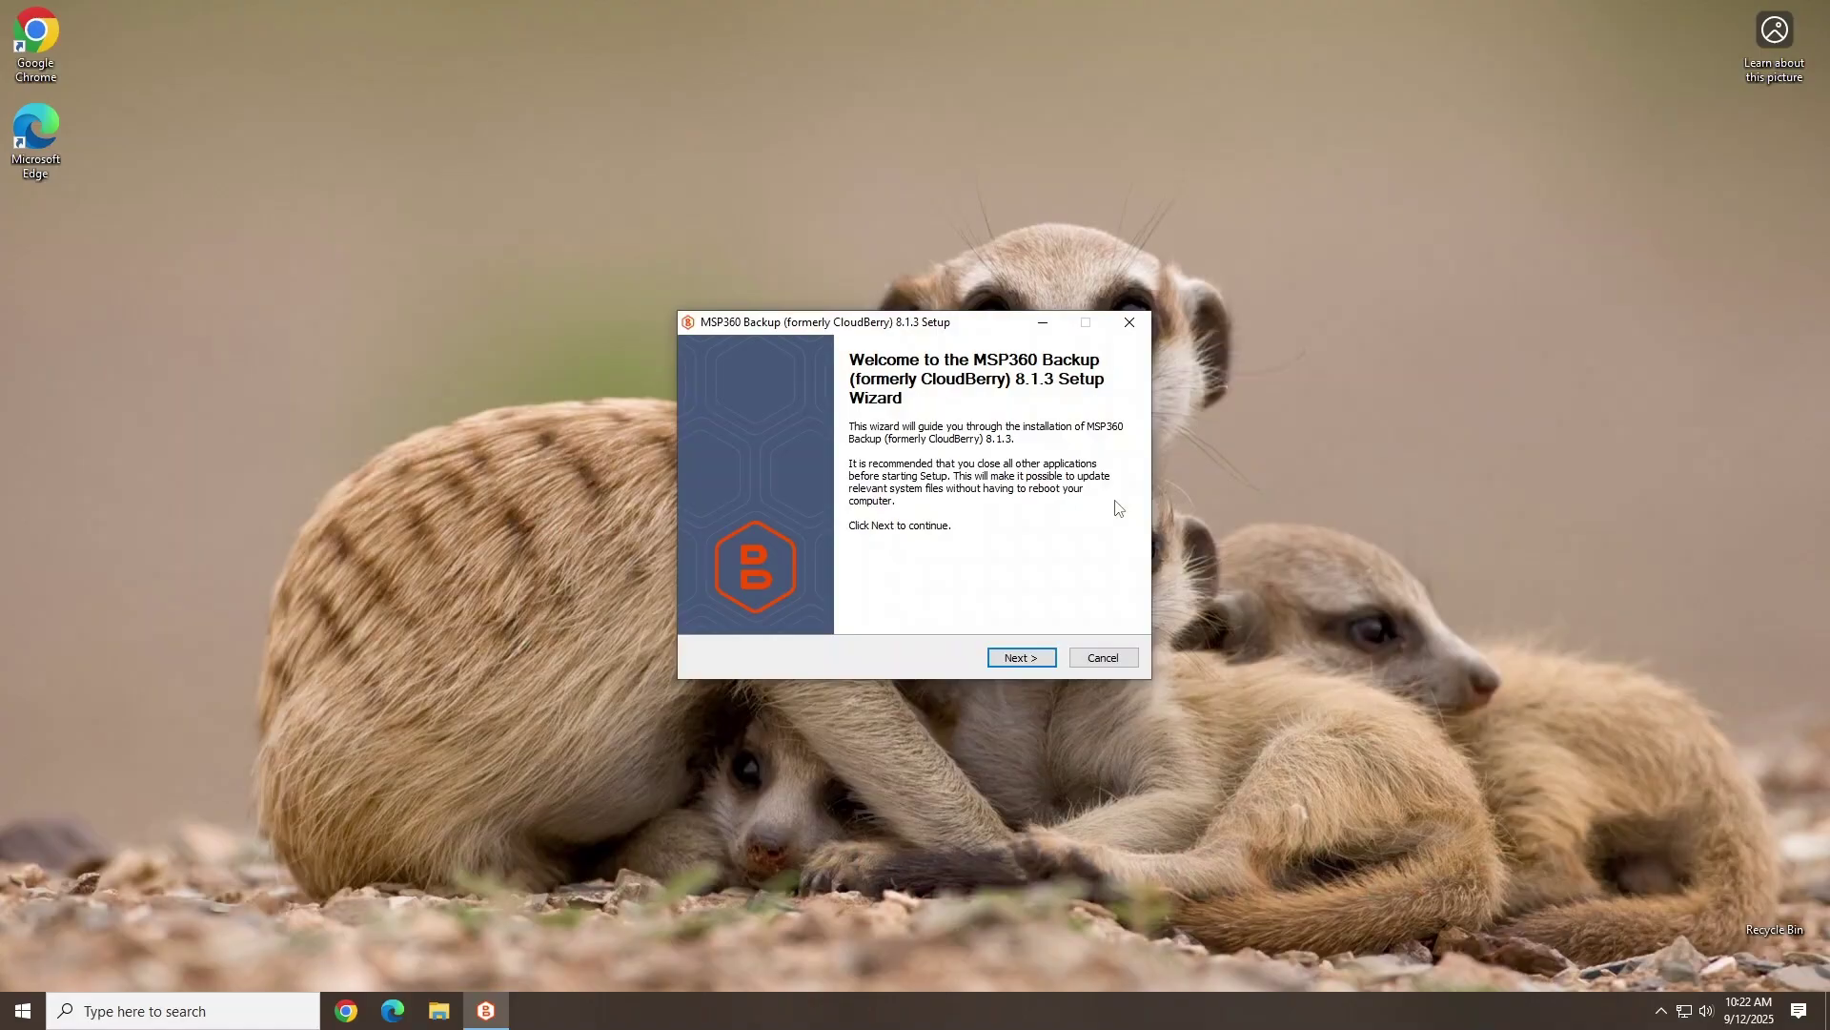
left_click(1029, 667)
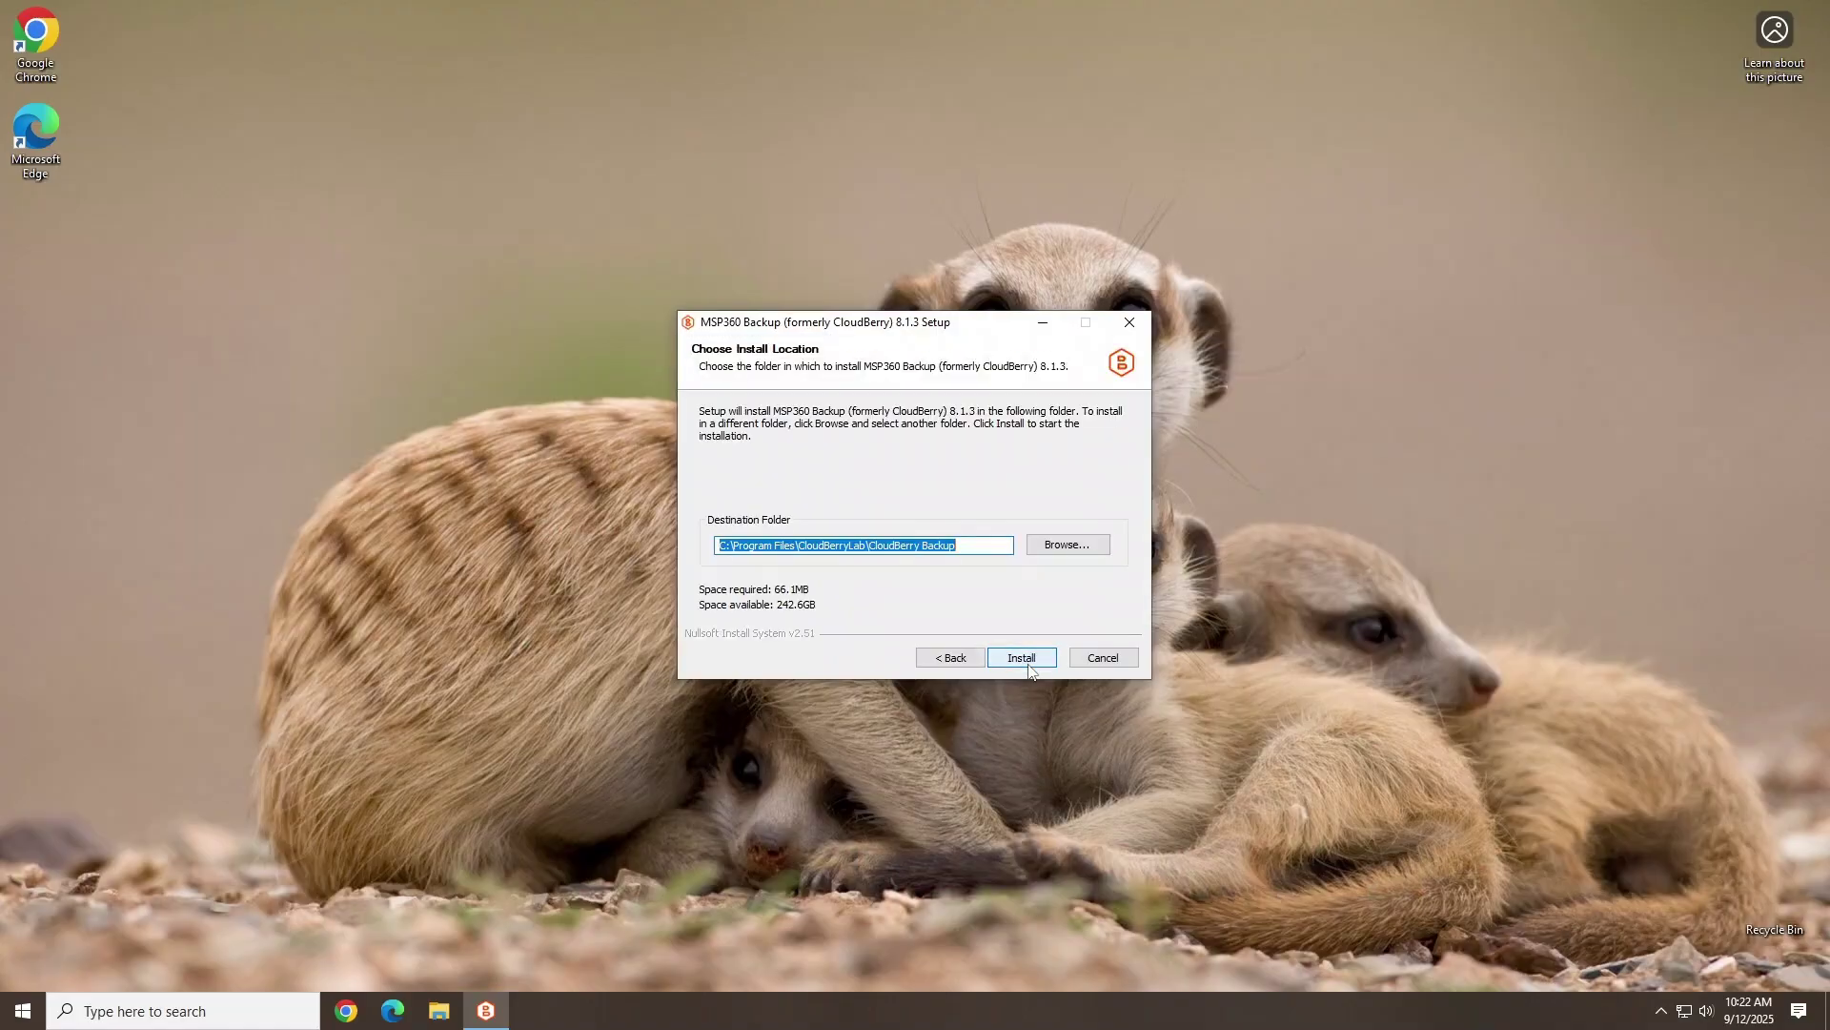
left_click(1028, 667)
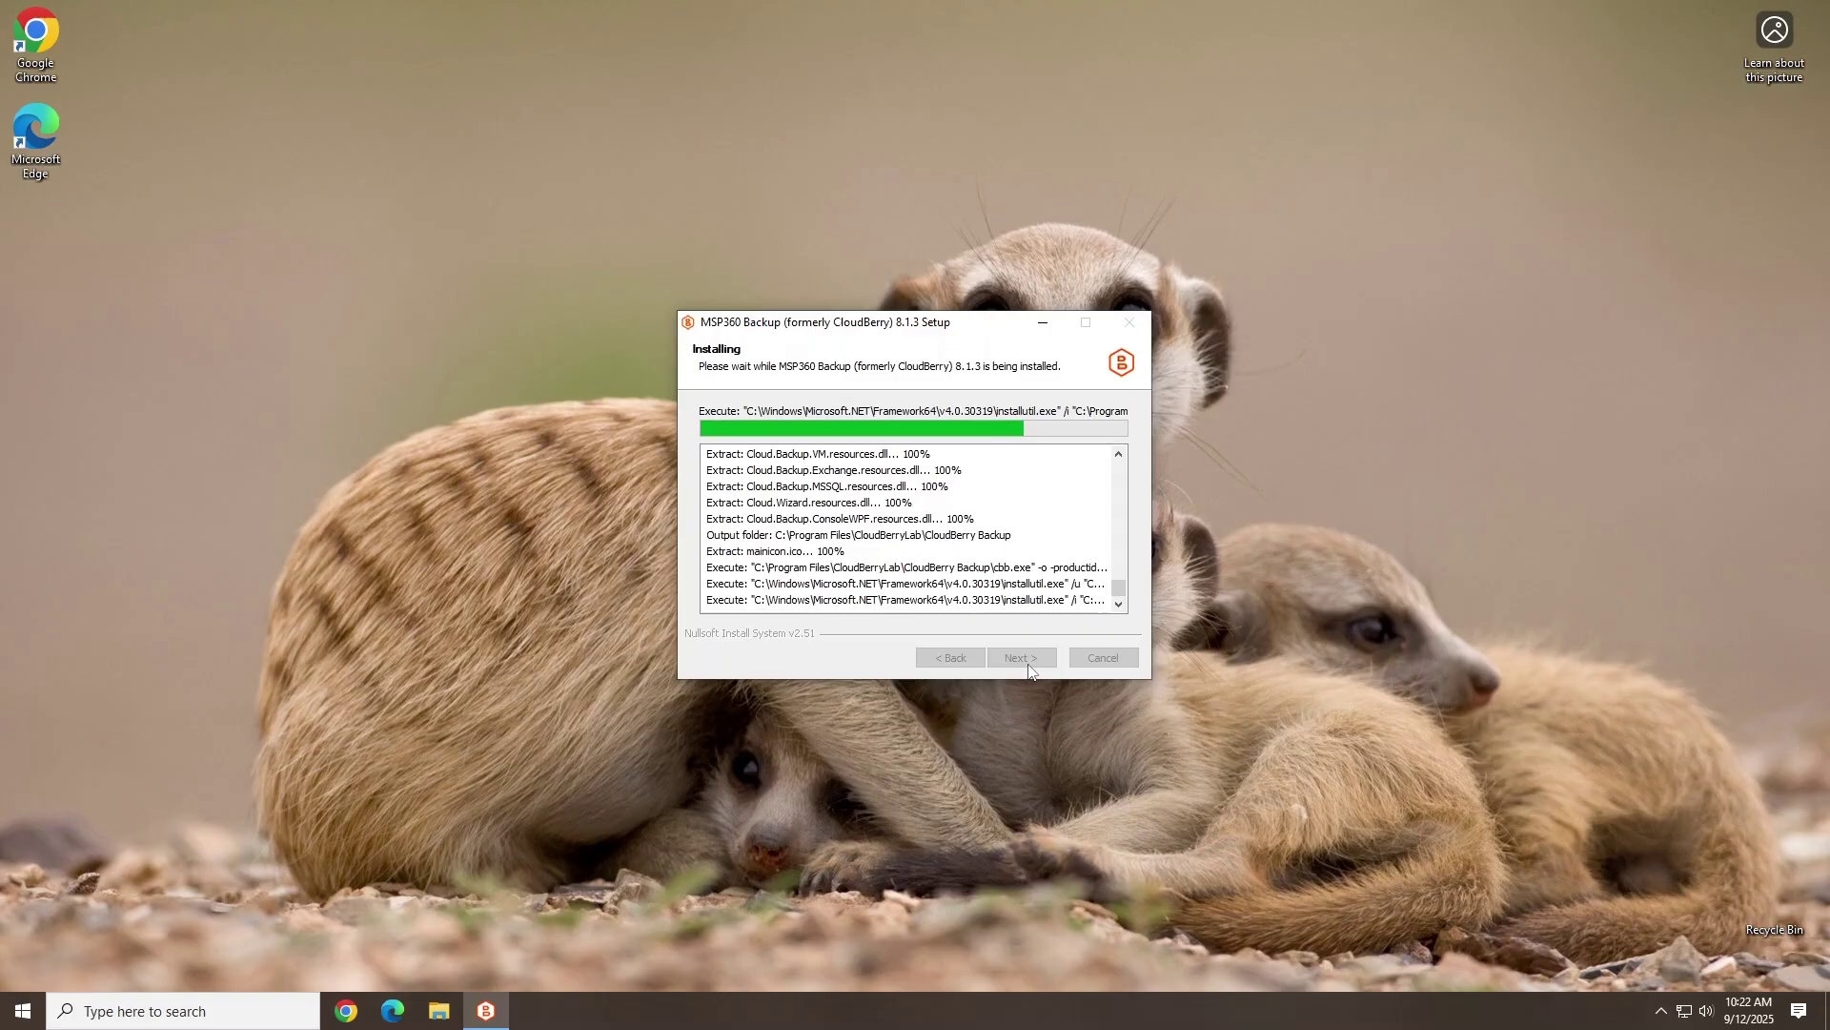
left_click(1028, 667)
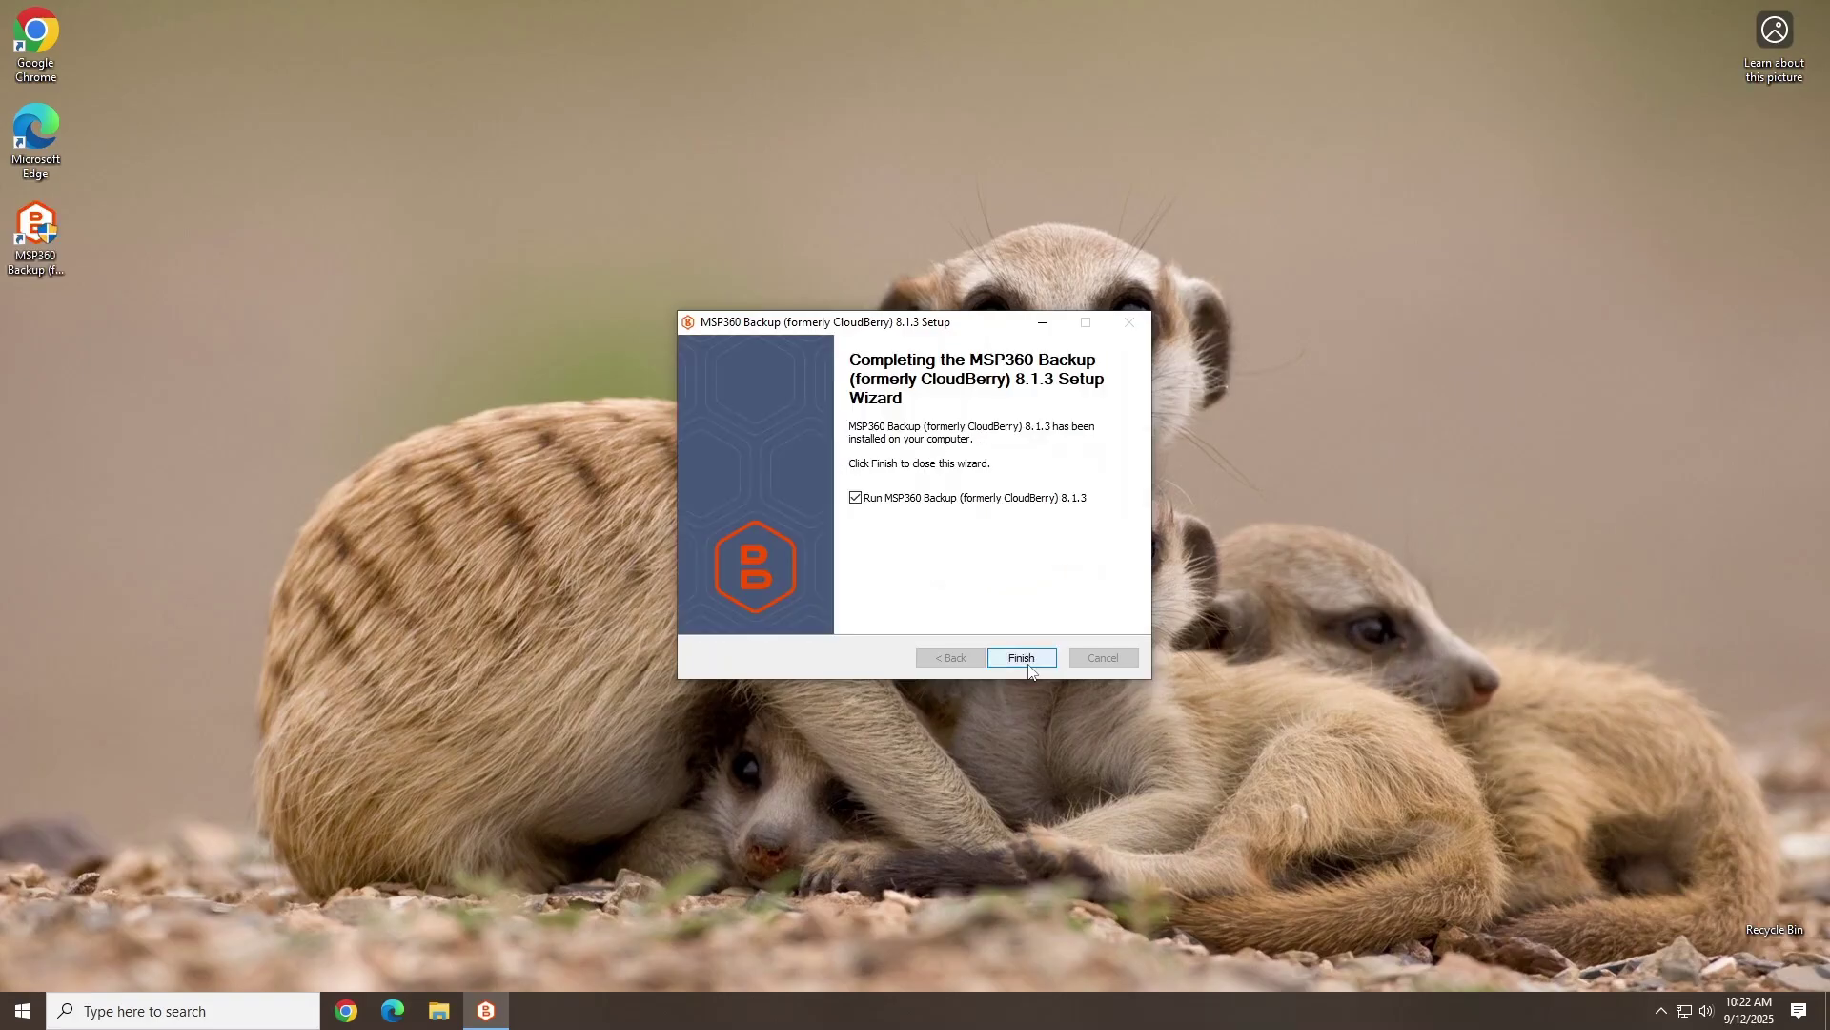
- Finish setup with Run MSP360 Backup checked to launch the Freeware Welcome tab
left_click(1032, 662)
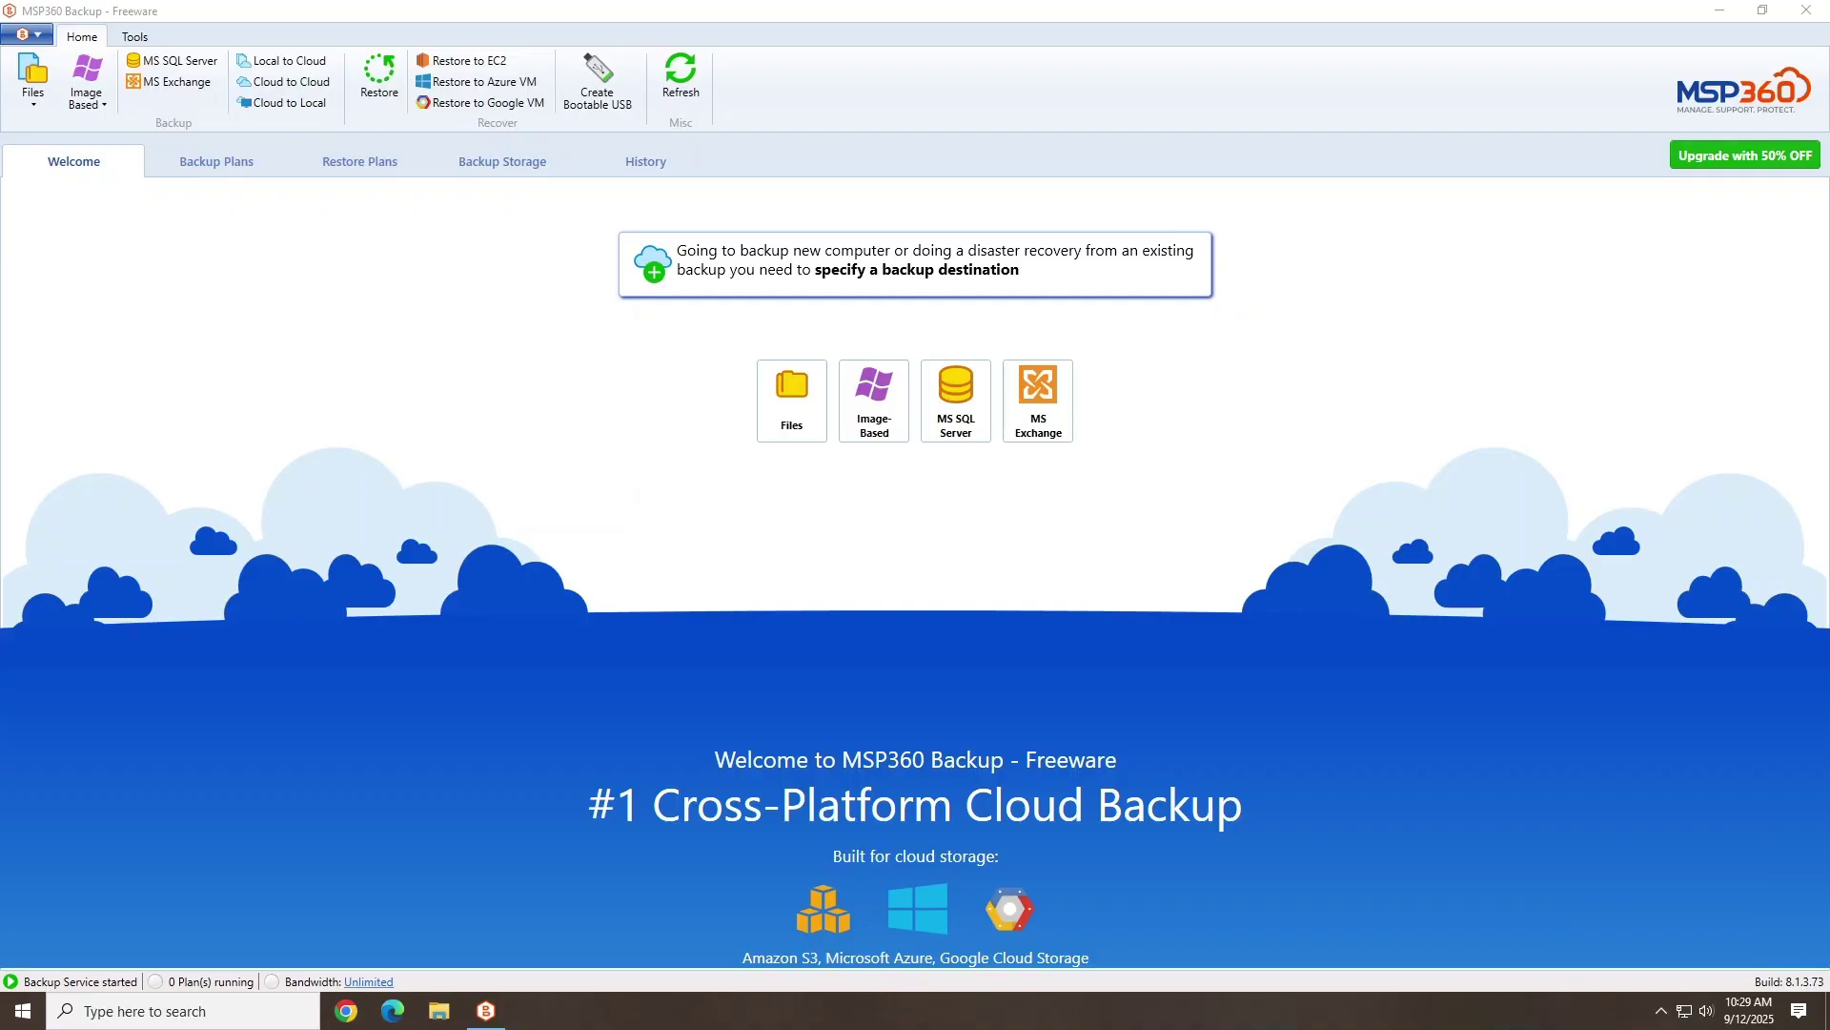
- Start a Files backup plan and add File System storage 'Lab Backup USB' at usb (D:)
left_click(802, 422)
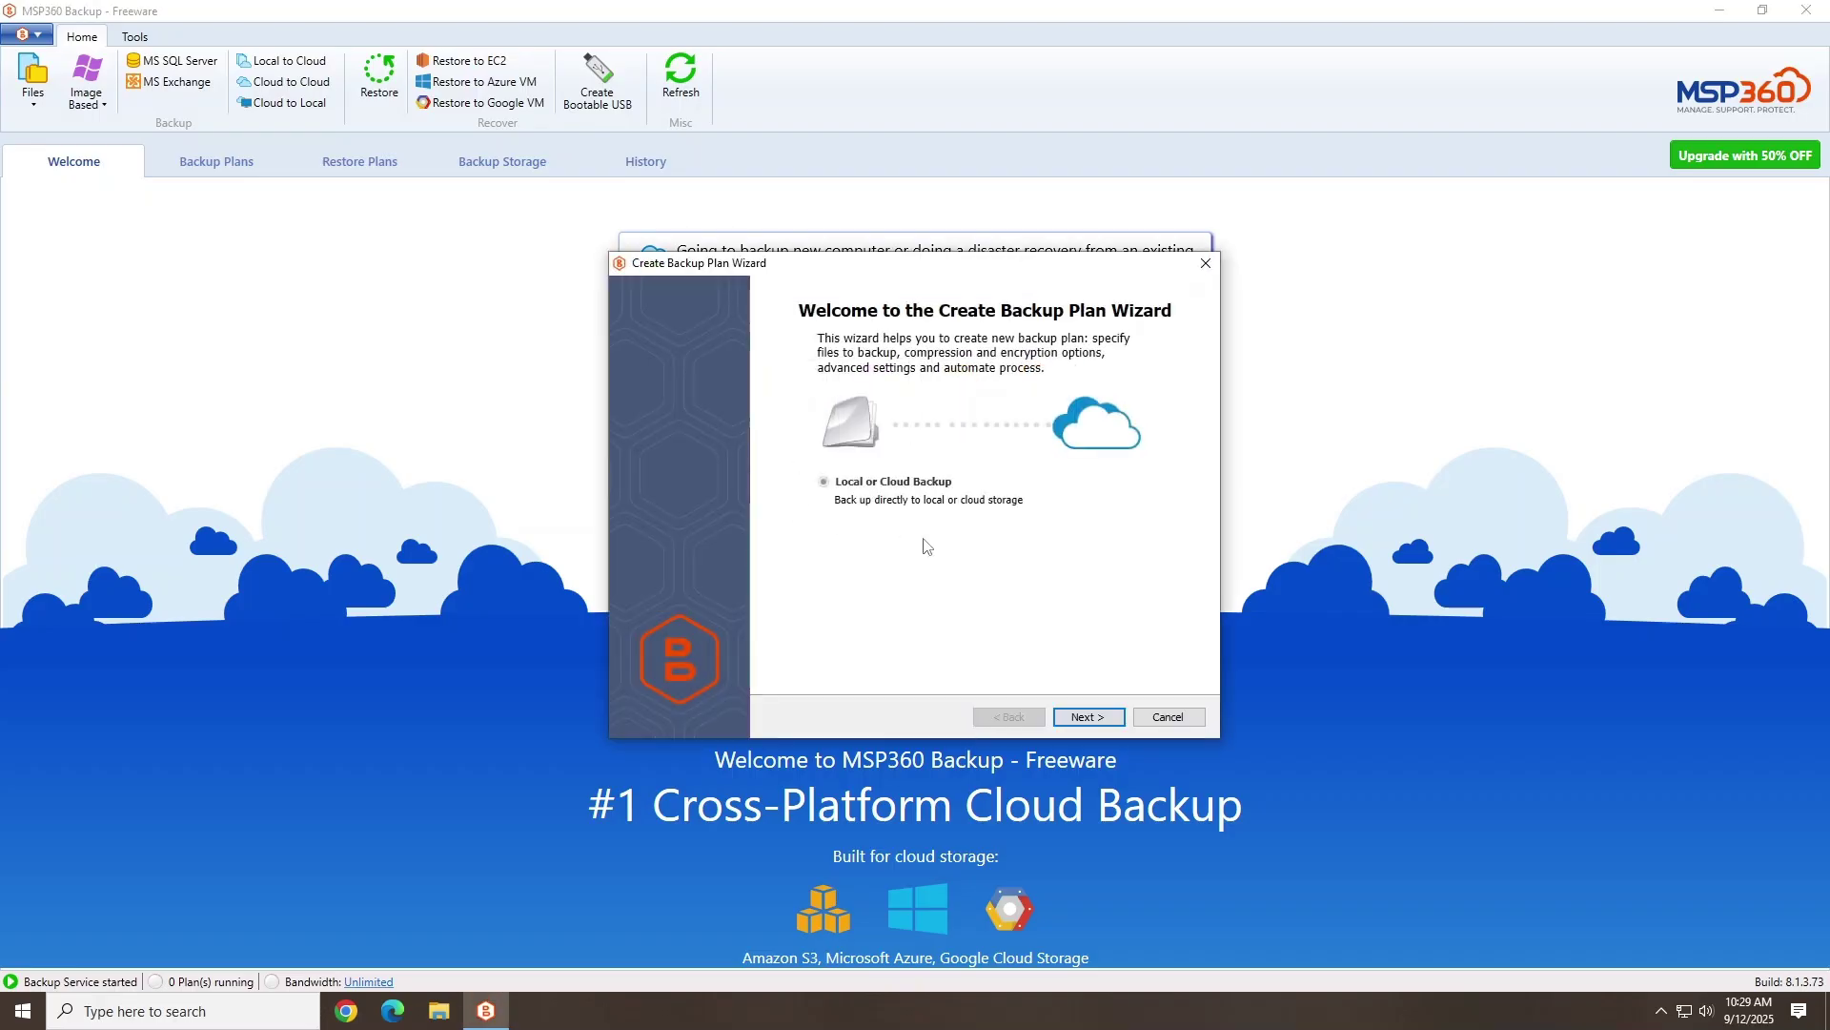
left_click(1120, 720)
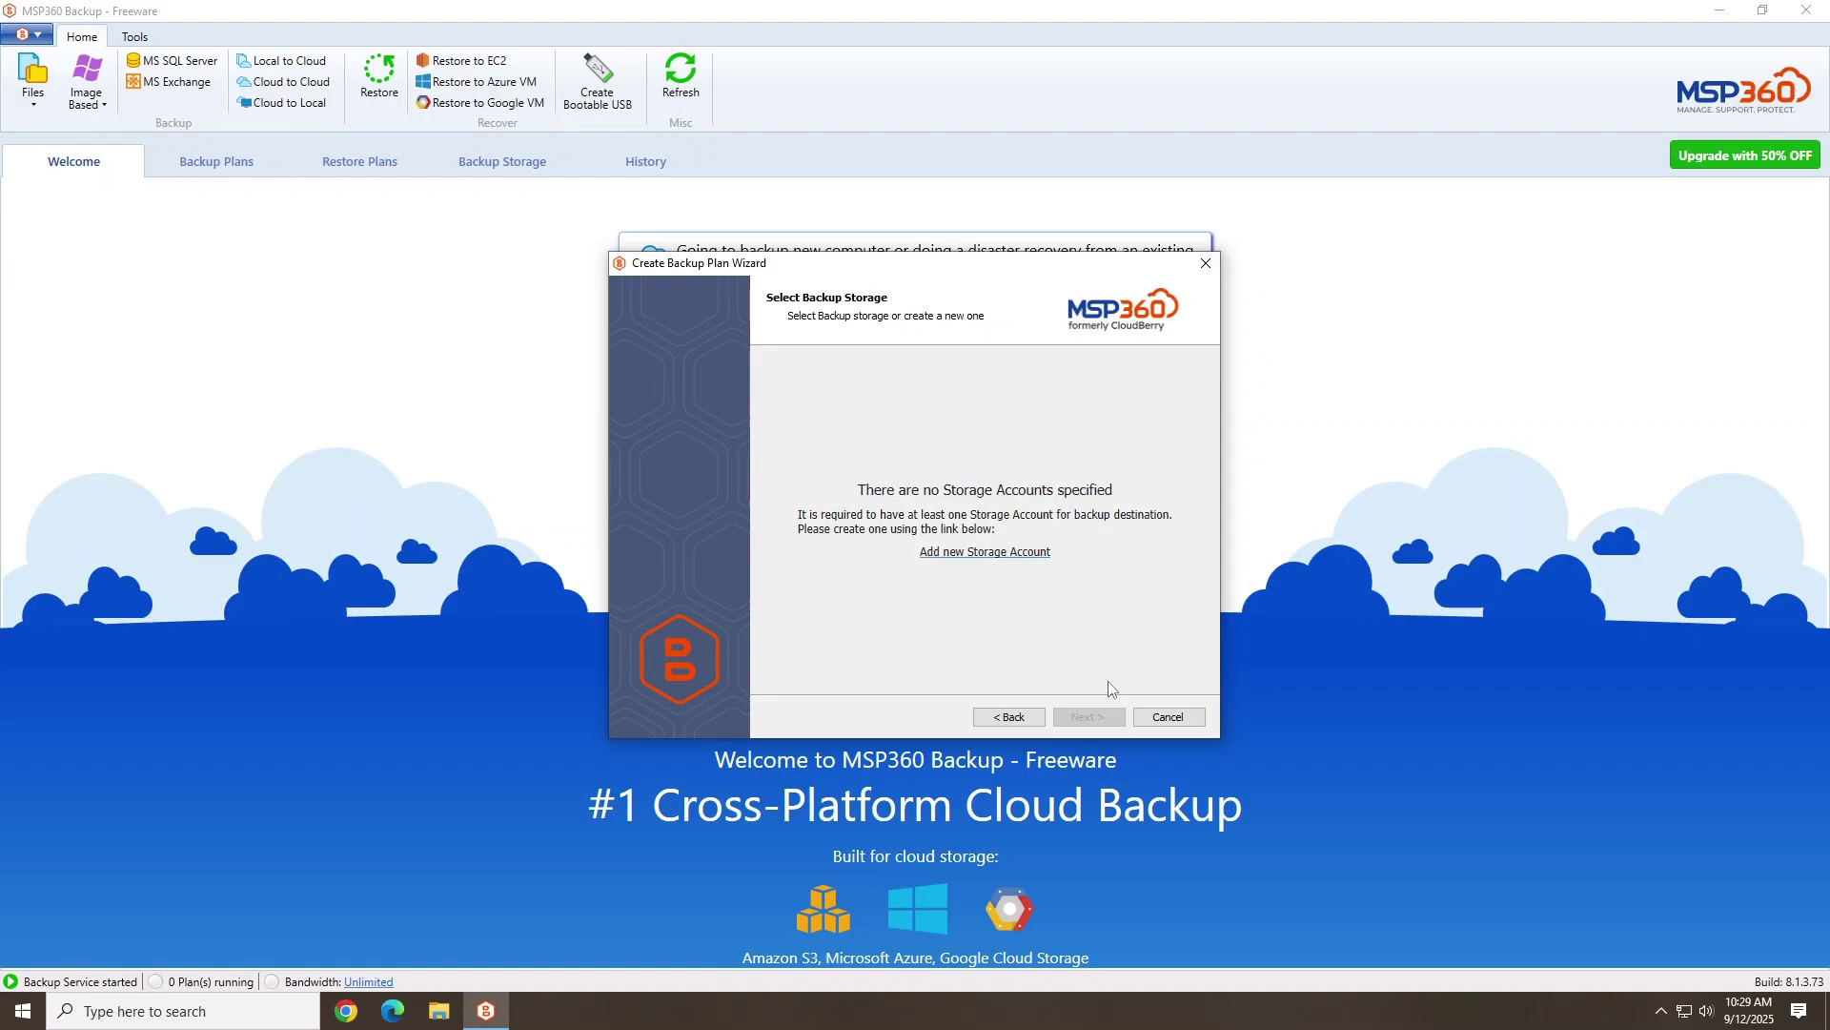
left_click(1034, 554)
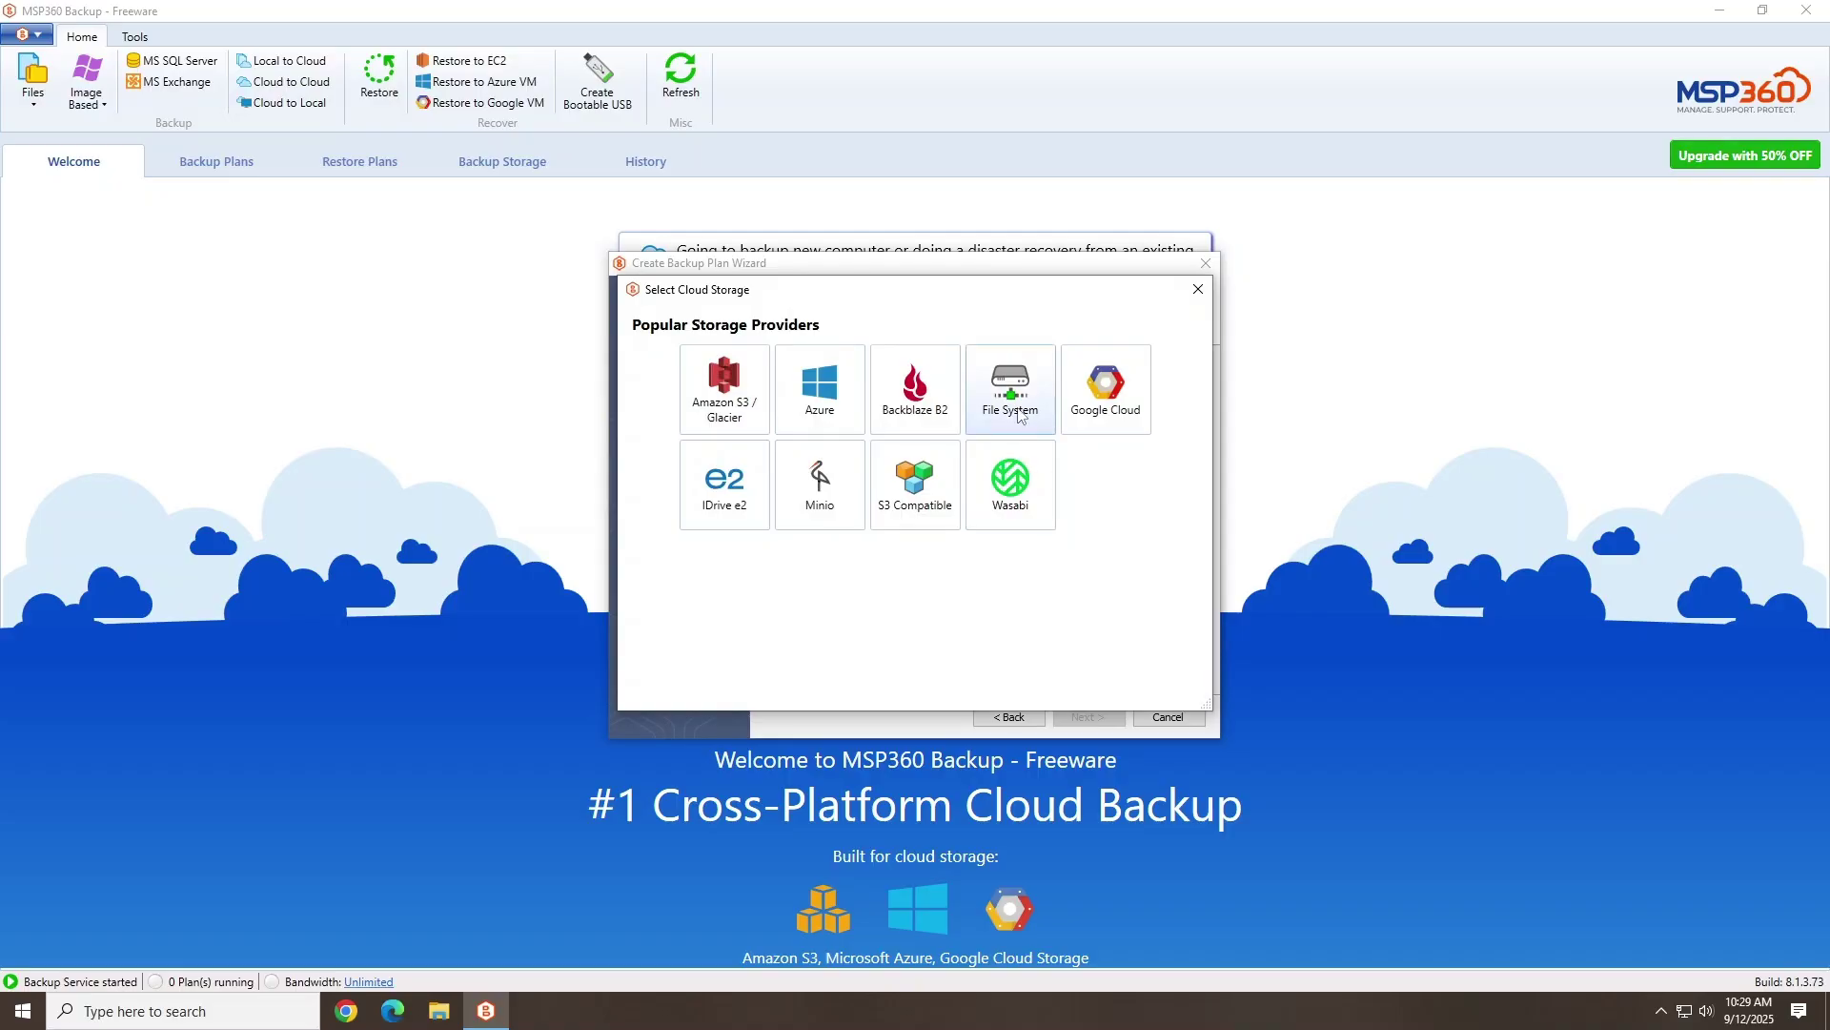
left_click(1018, 412)
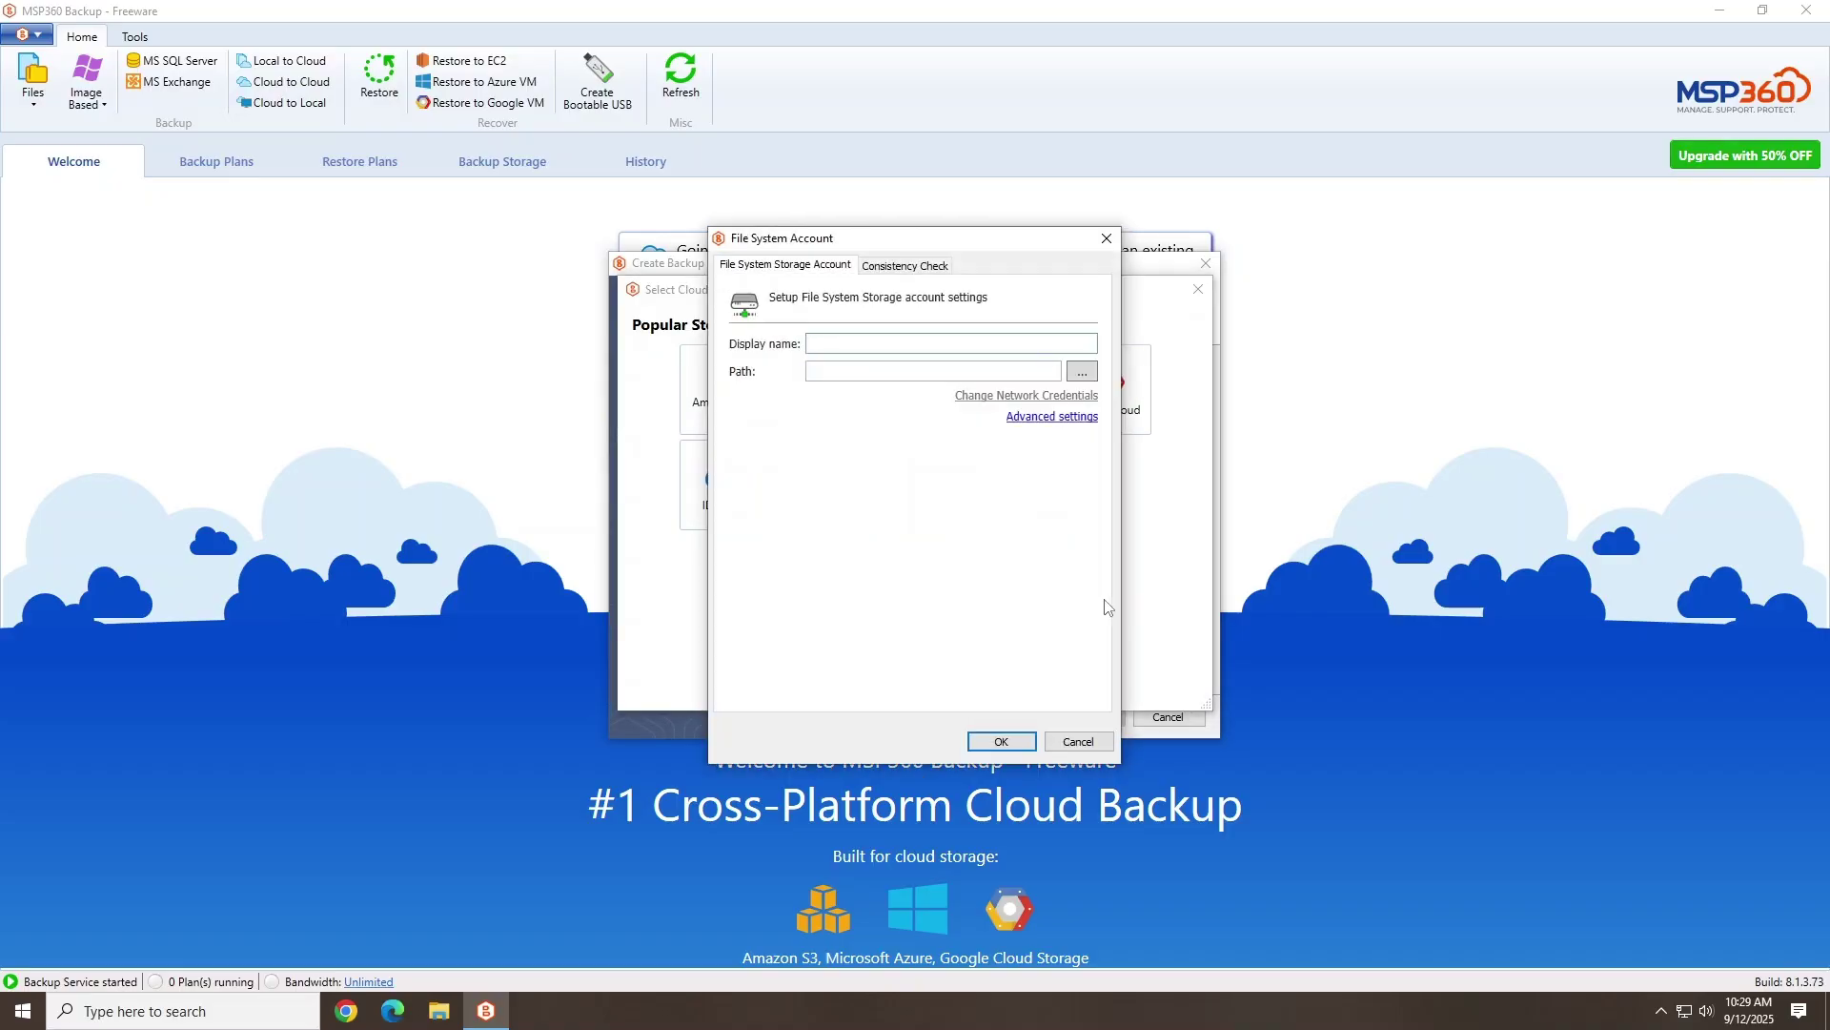
type("Lab Backup USB")
left_click(1077, 372)
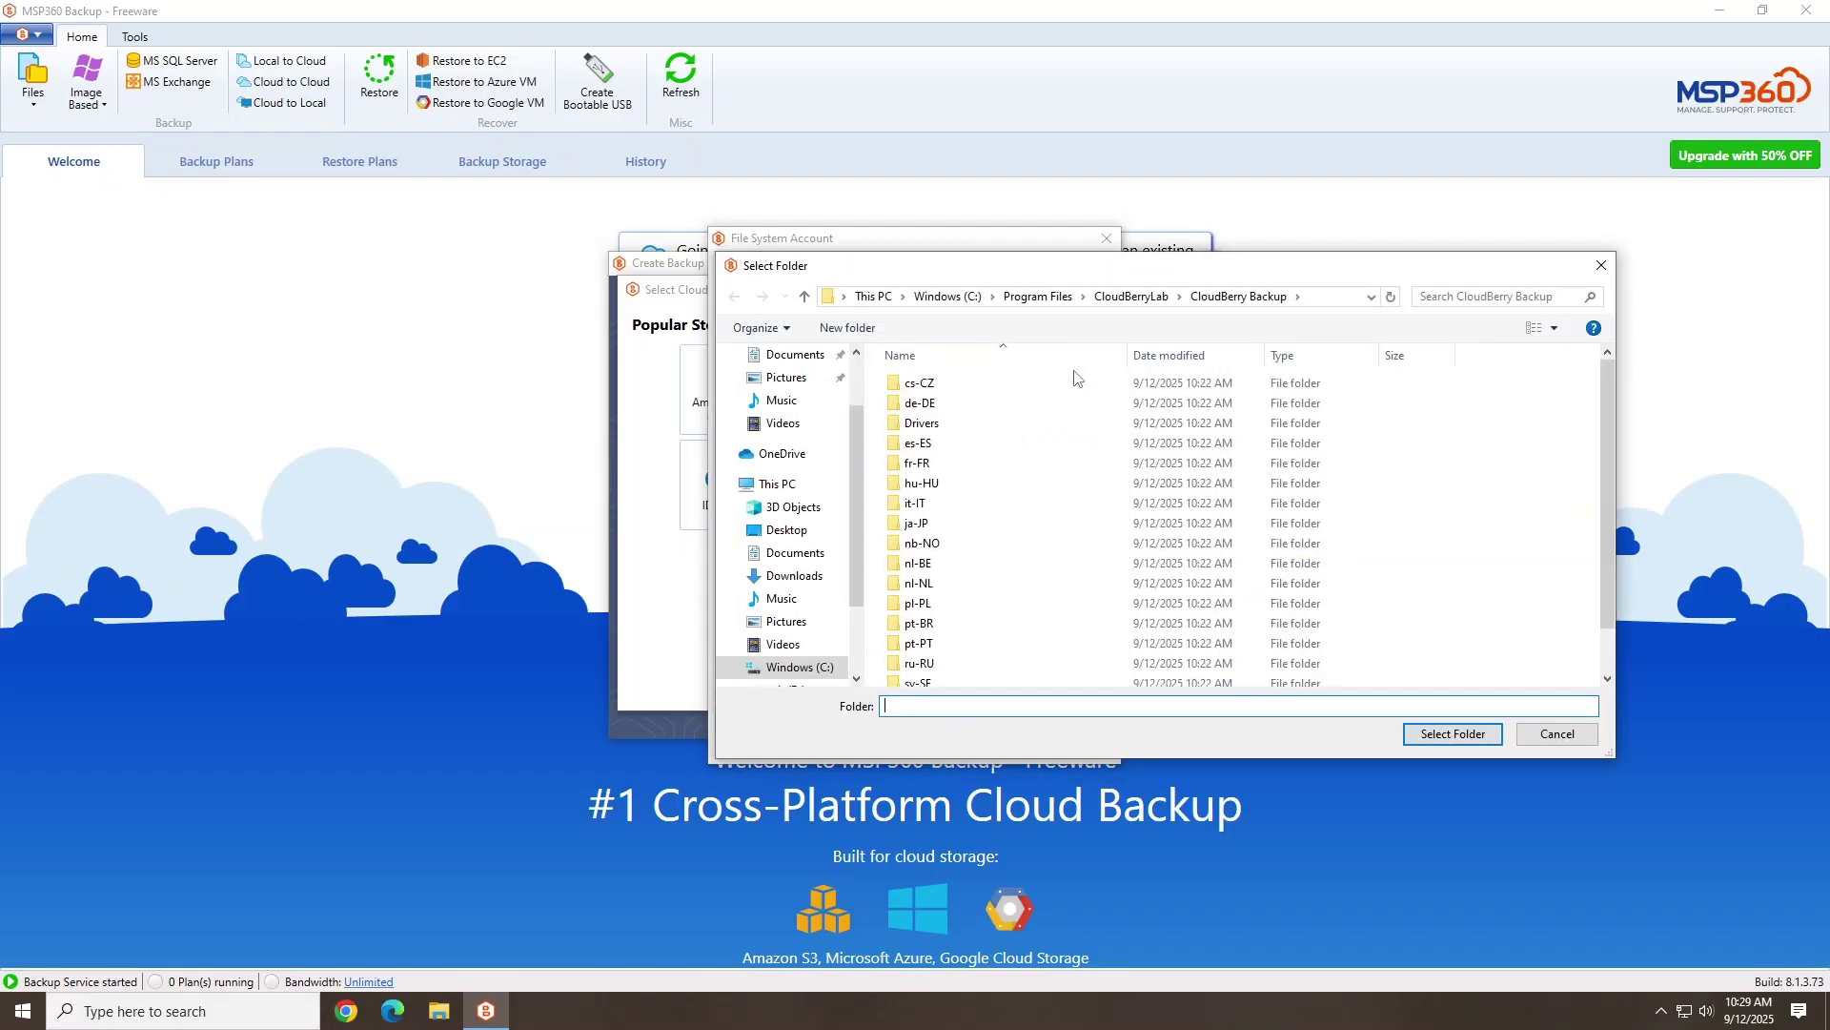
left_click(786, 683)
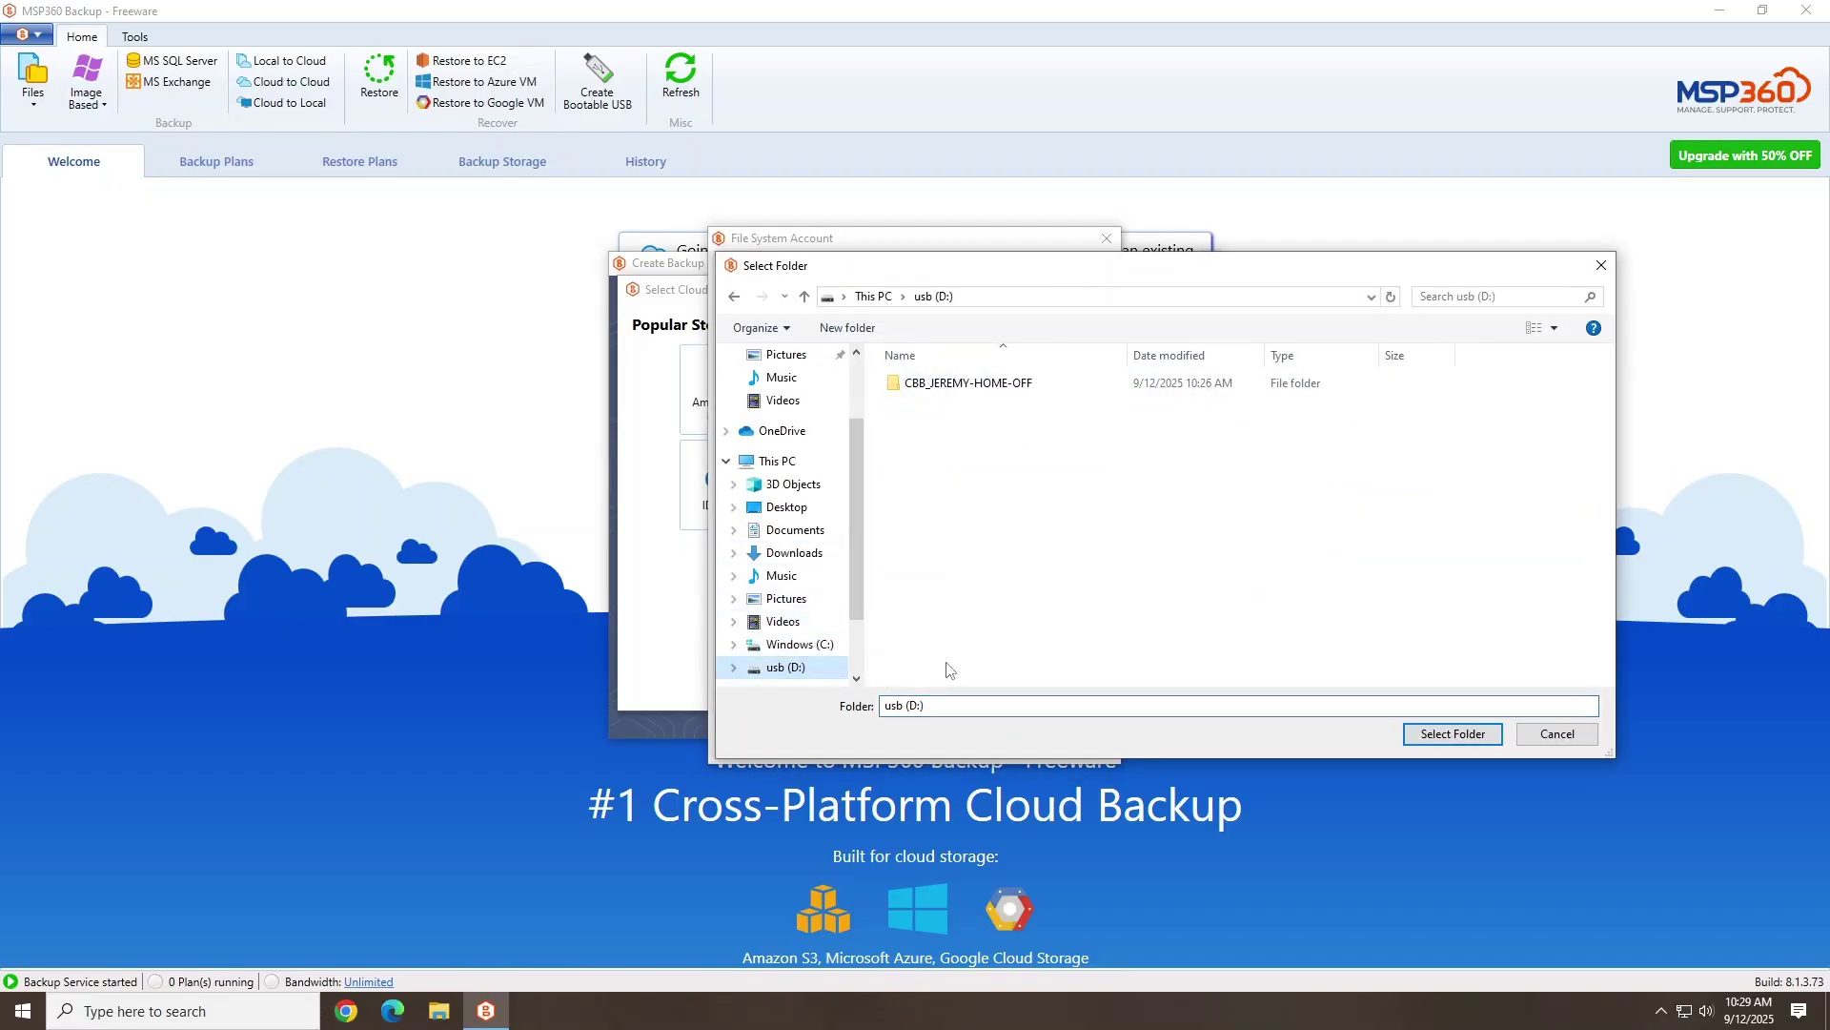
left_click(1442, 736)
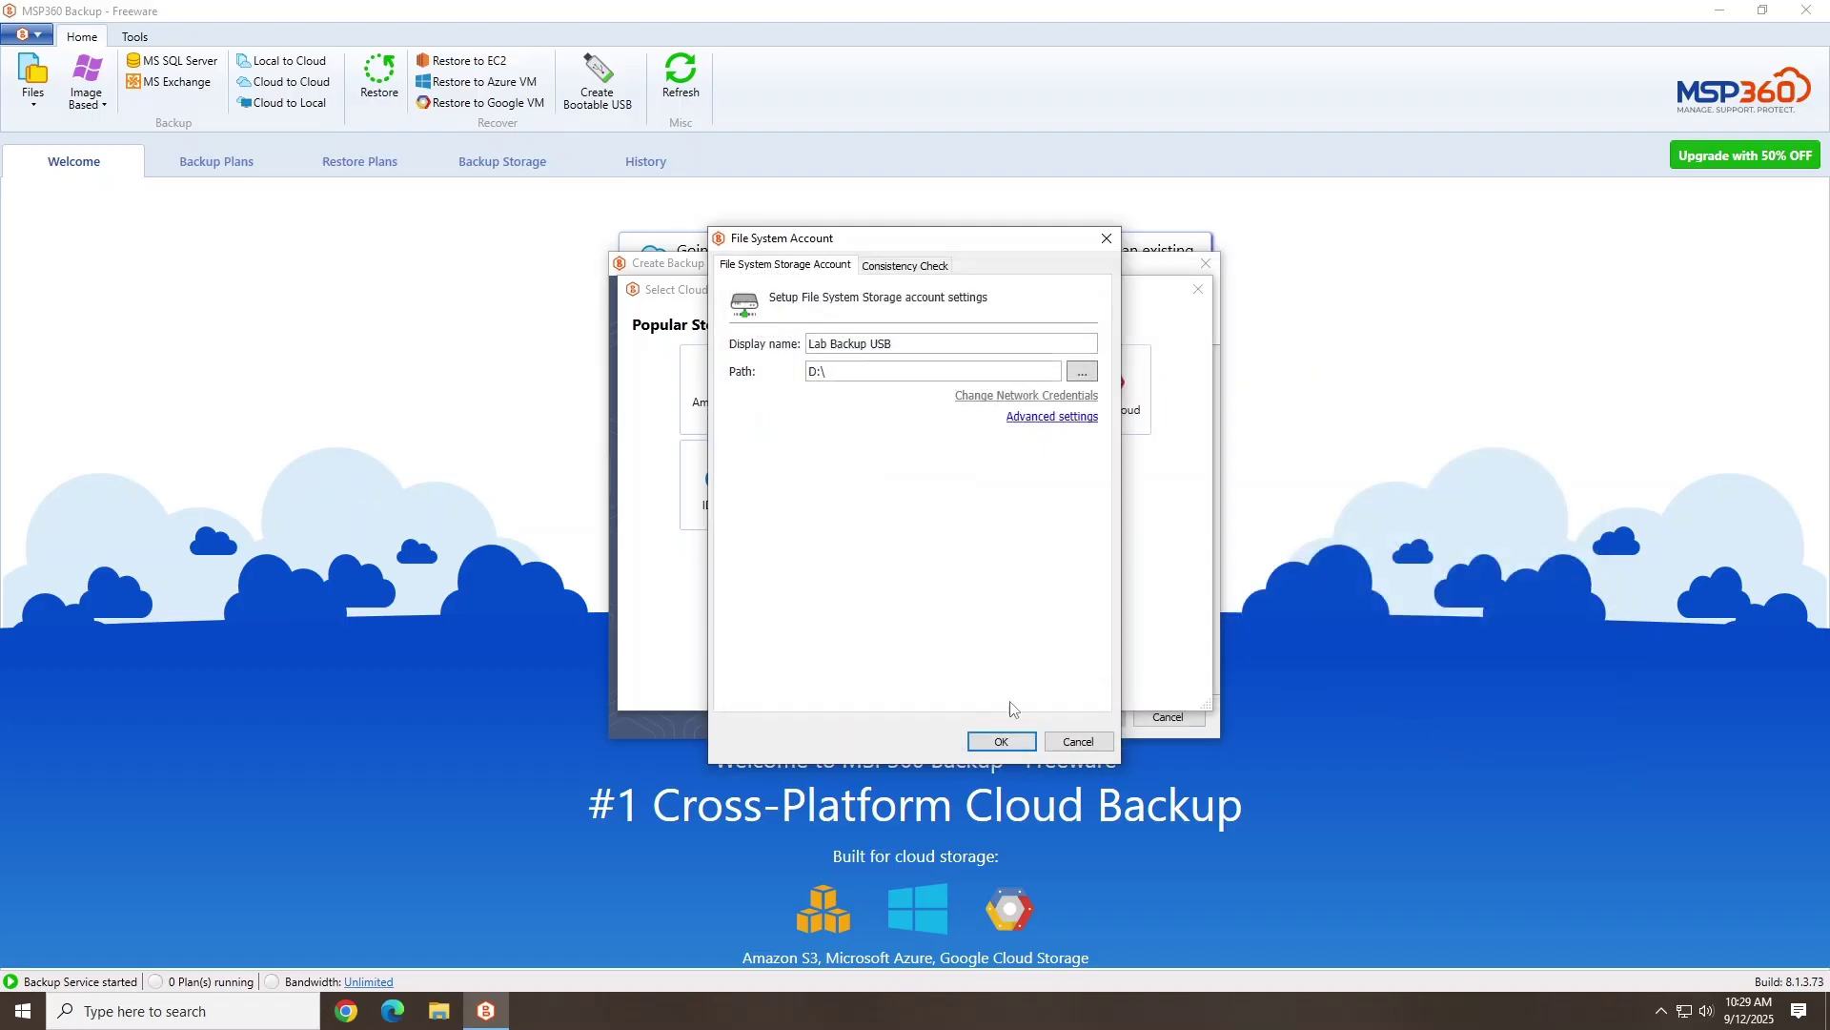
left_click(1001, 741)
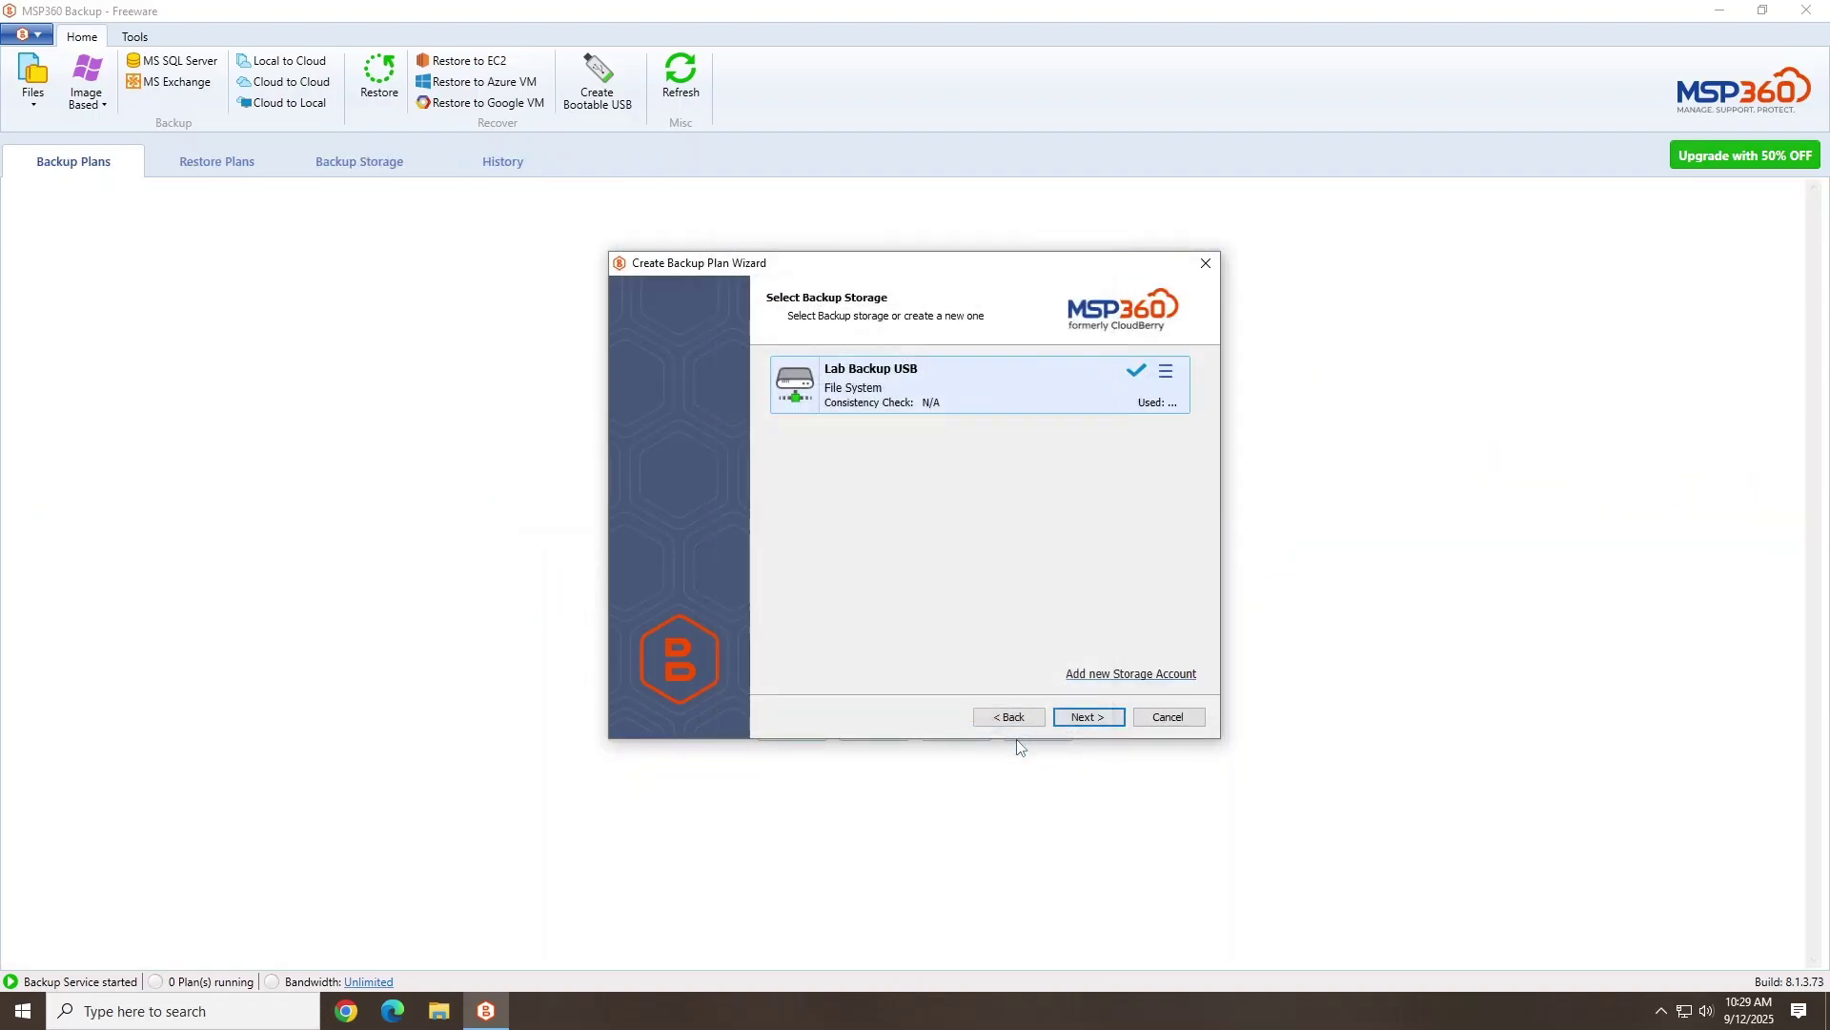
- Keep the default plan name and select C:\Back Me Up Bro as the backup source with default filters
left_click(1083, 719)
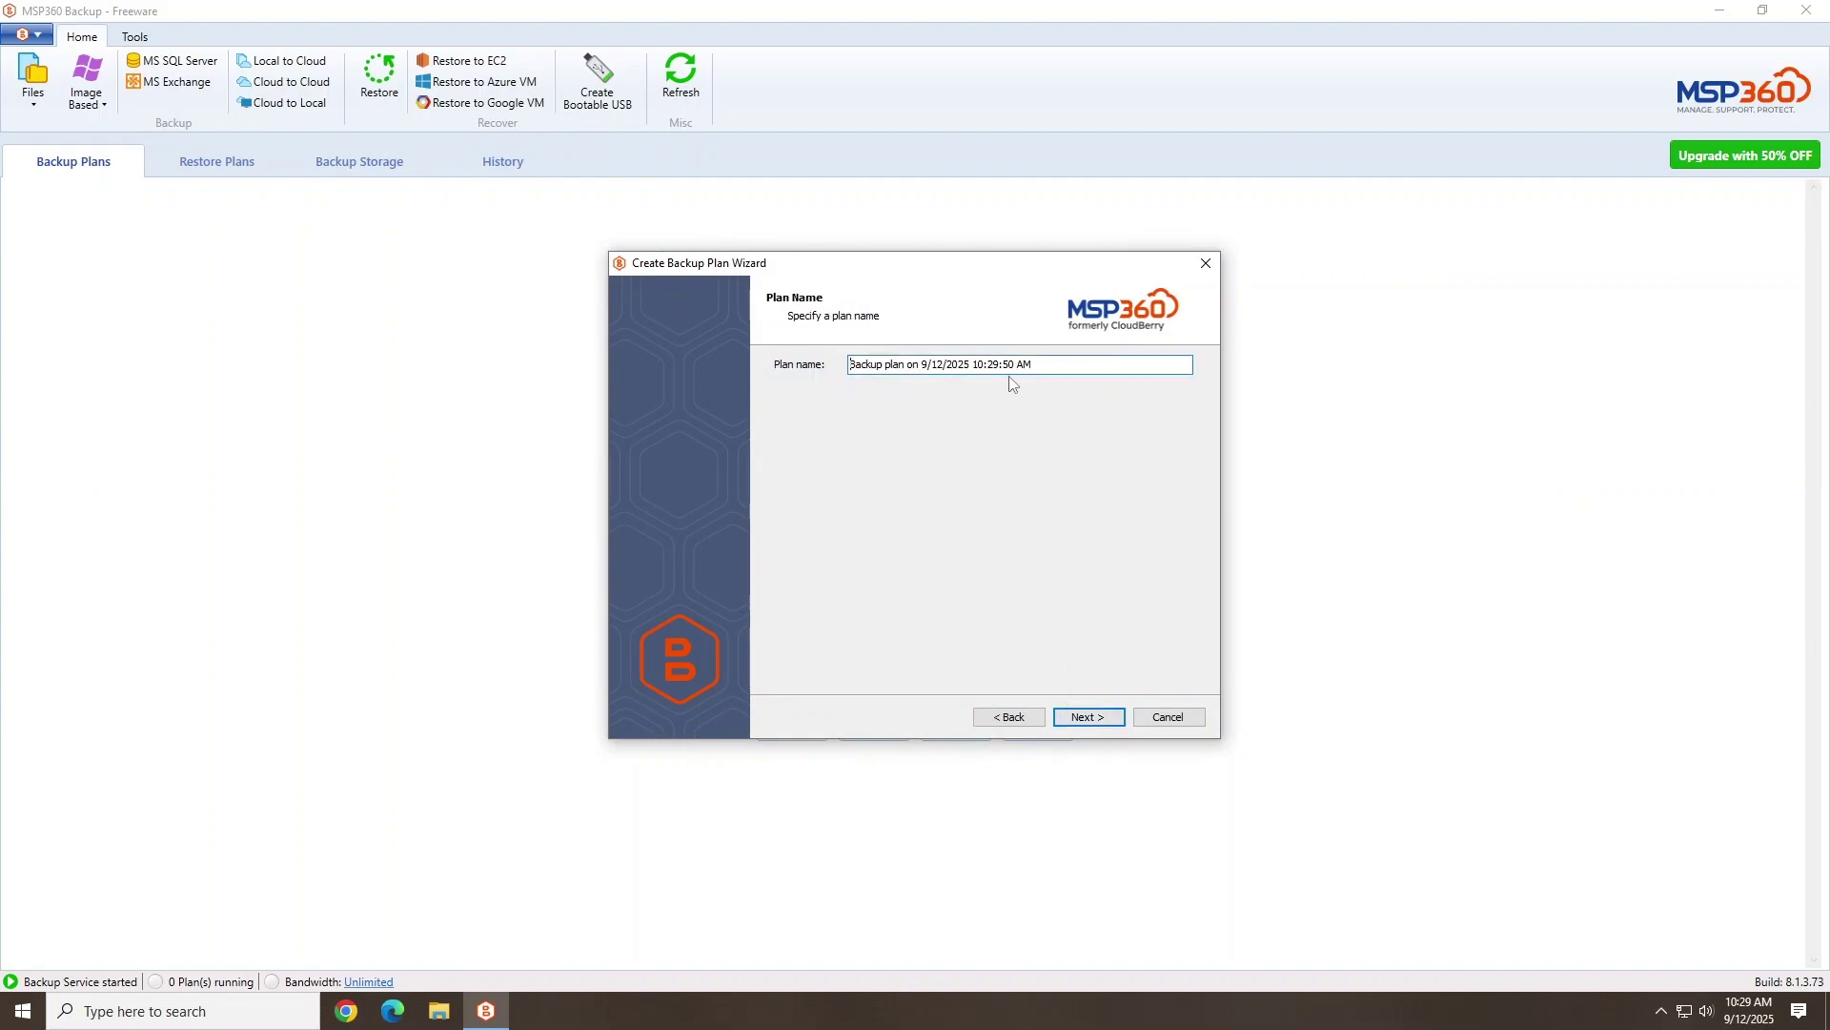
left_click(1082, 719)
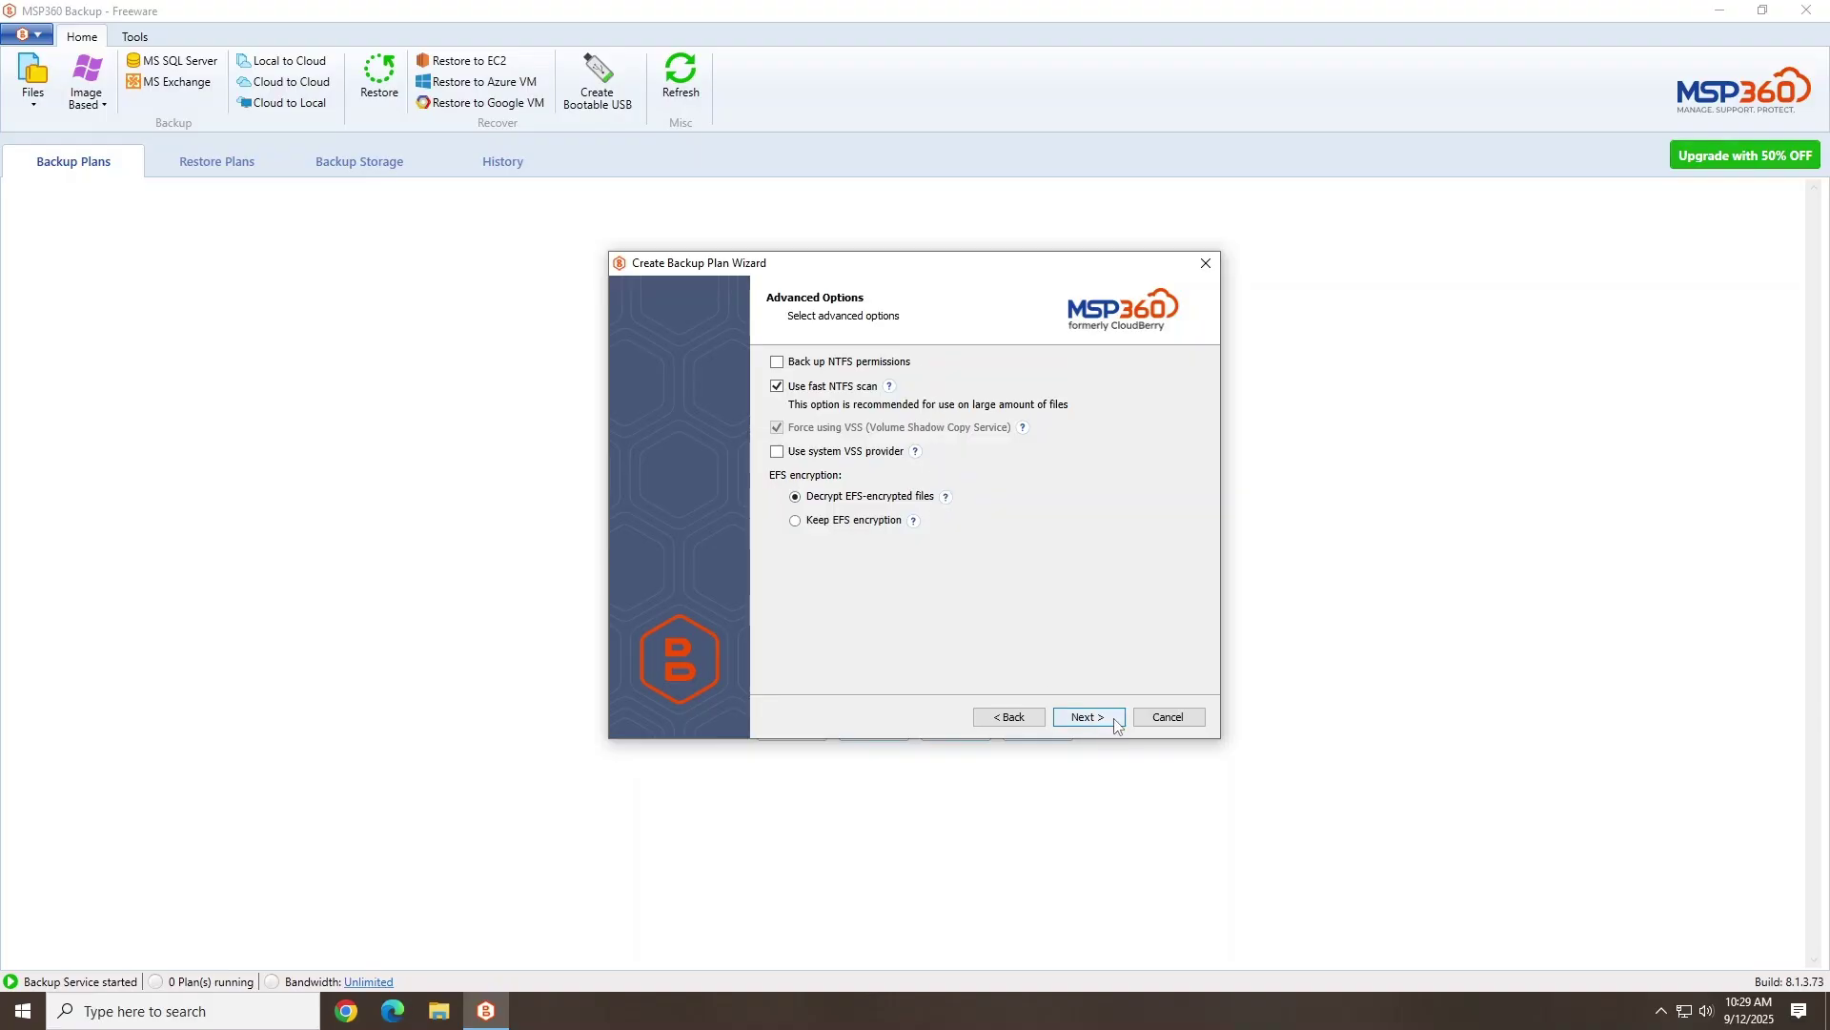
left_click(1086, 717)
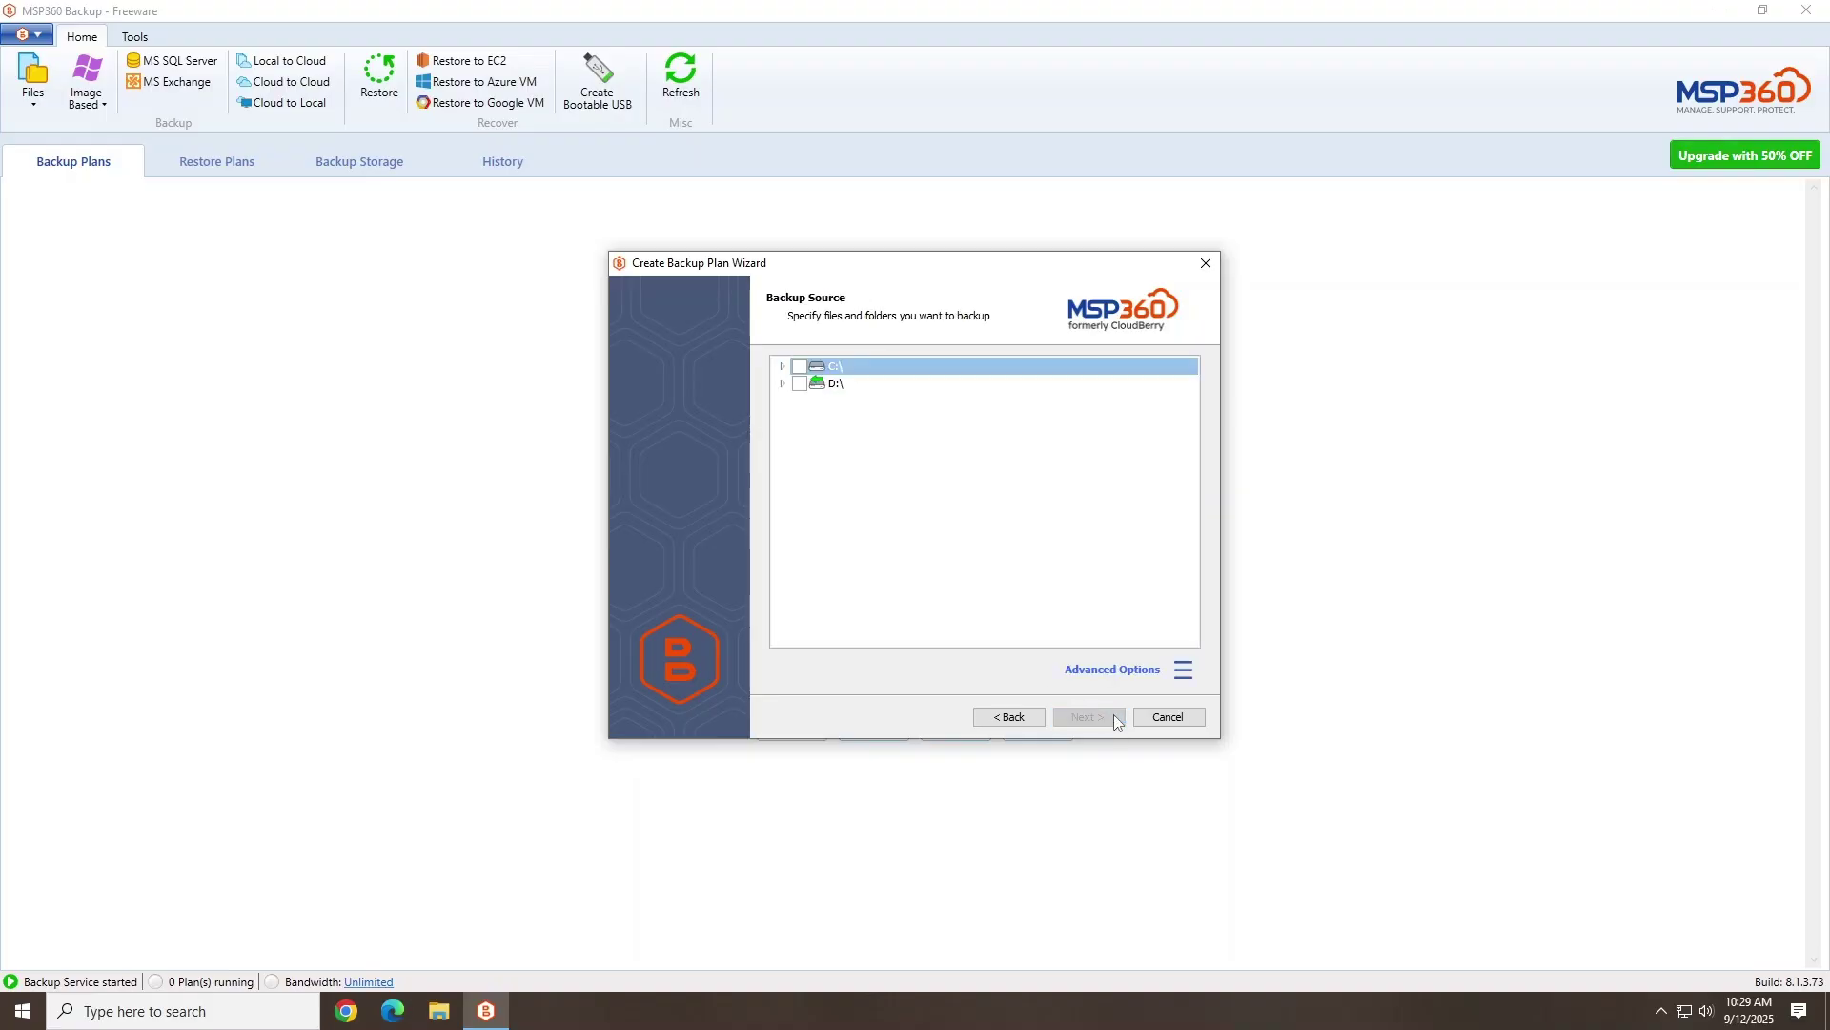
left_click(783, 368)
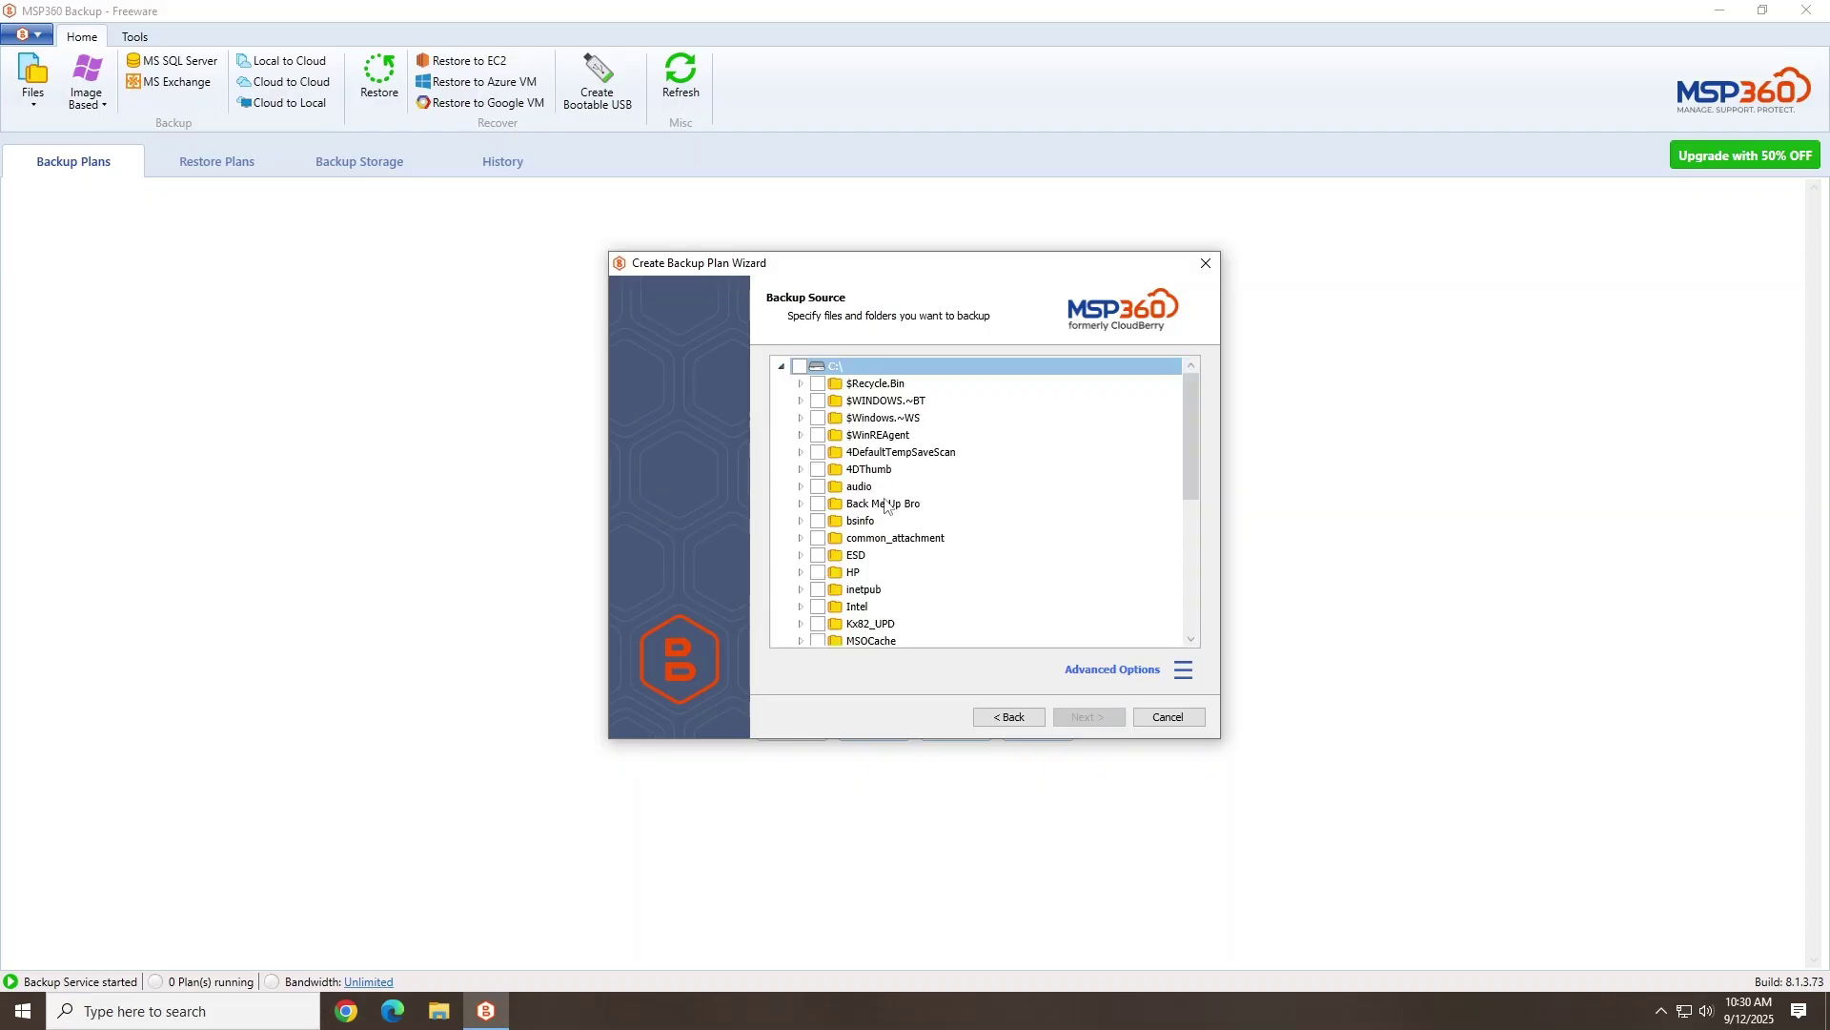
left_click(817, 504)
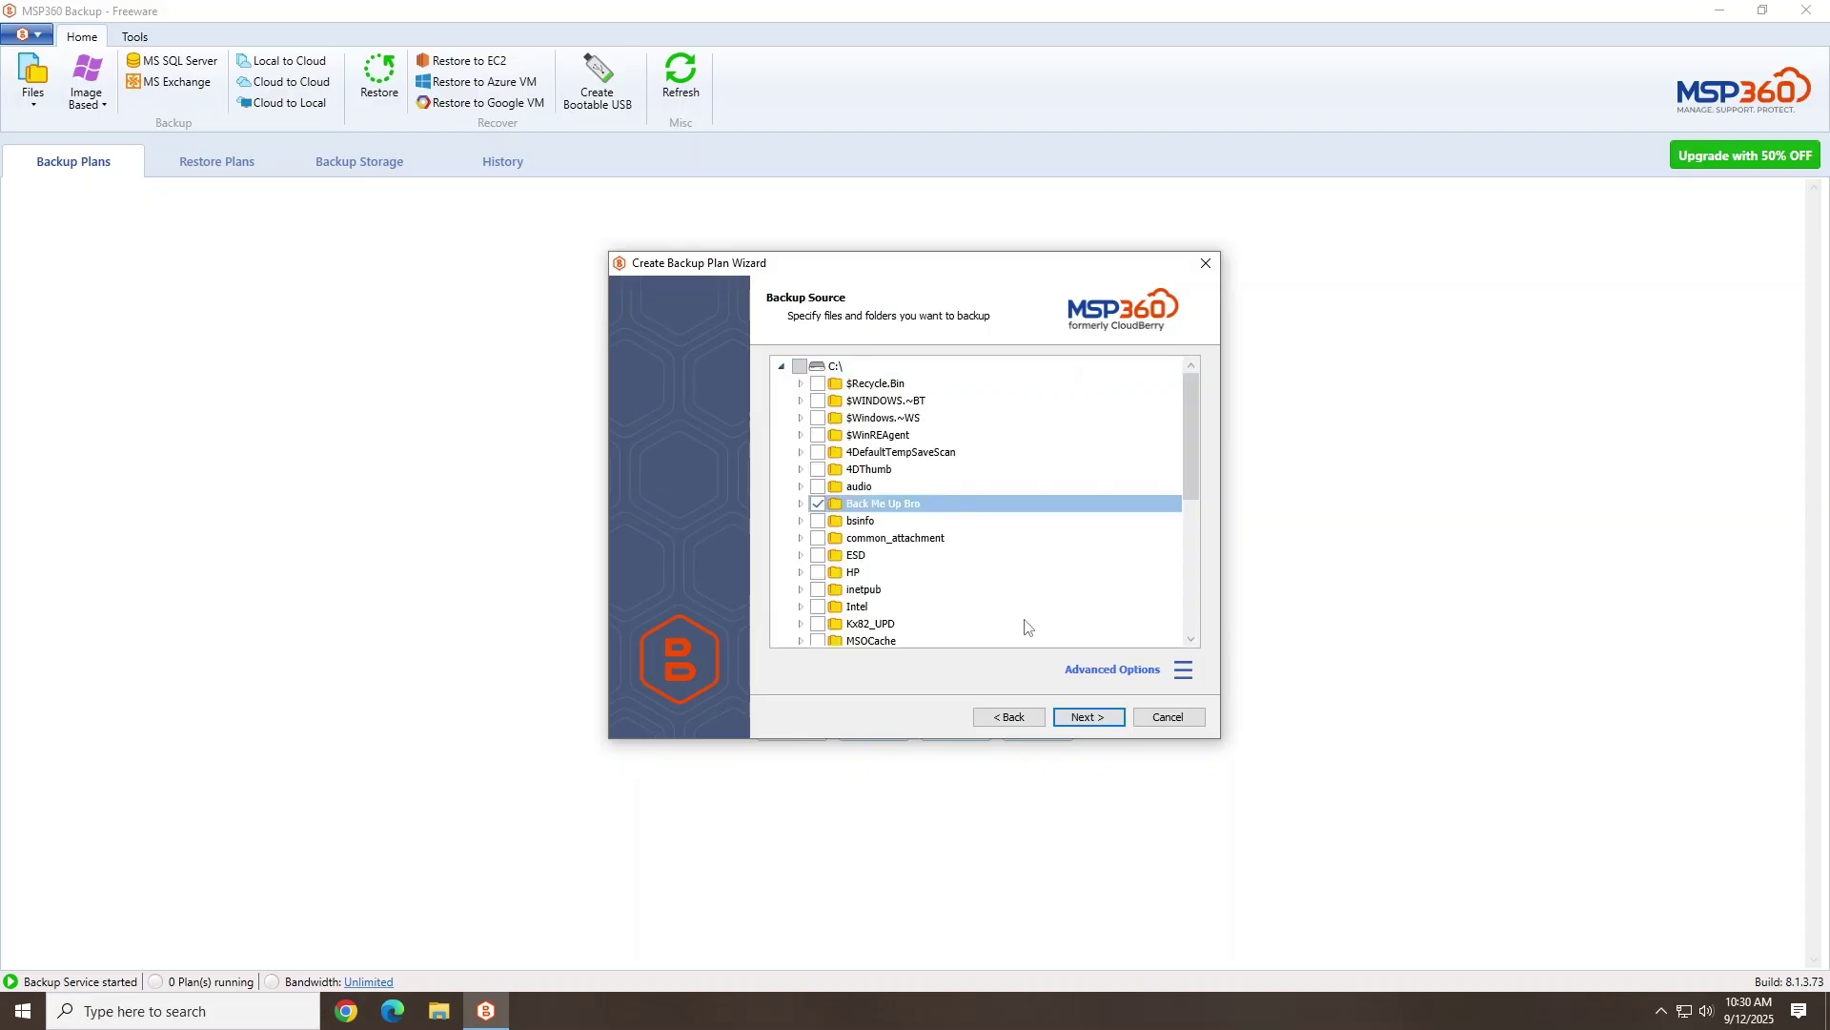
left_click(1084, 717)
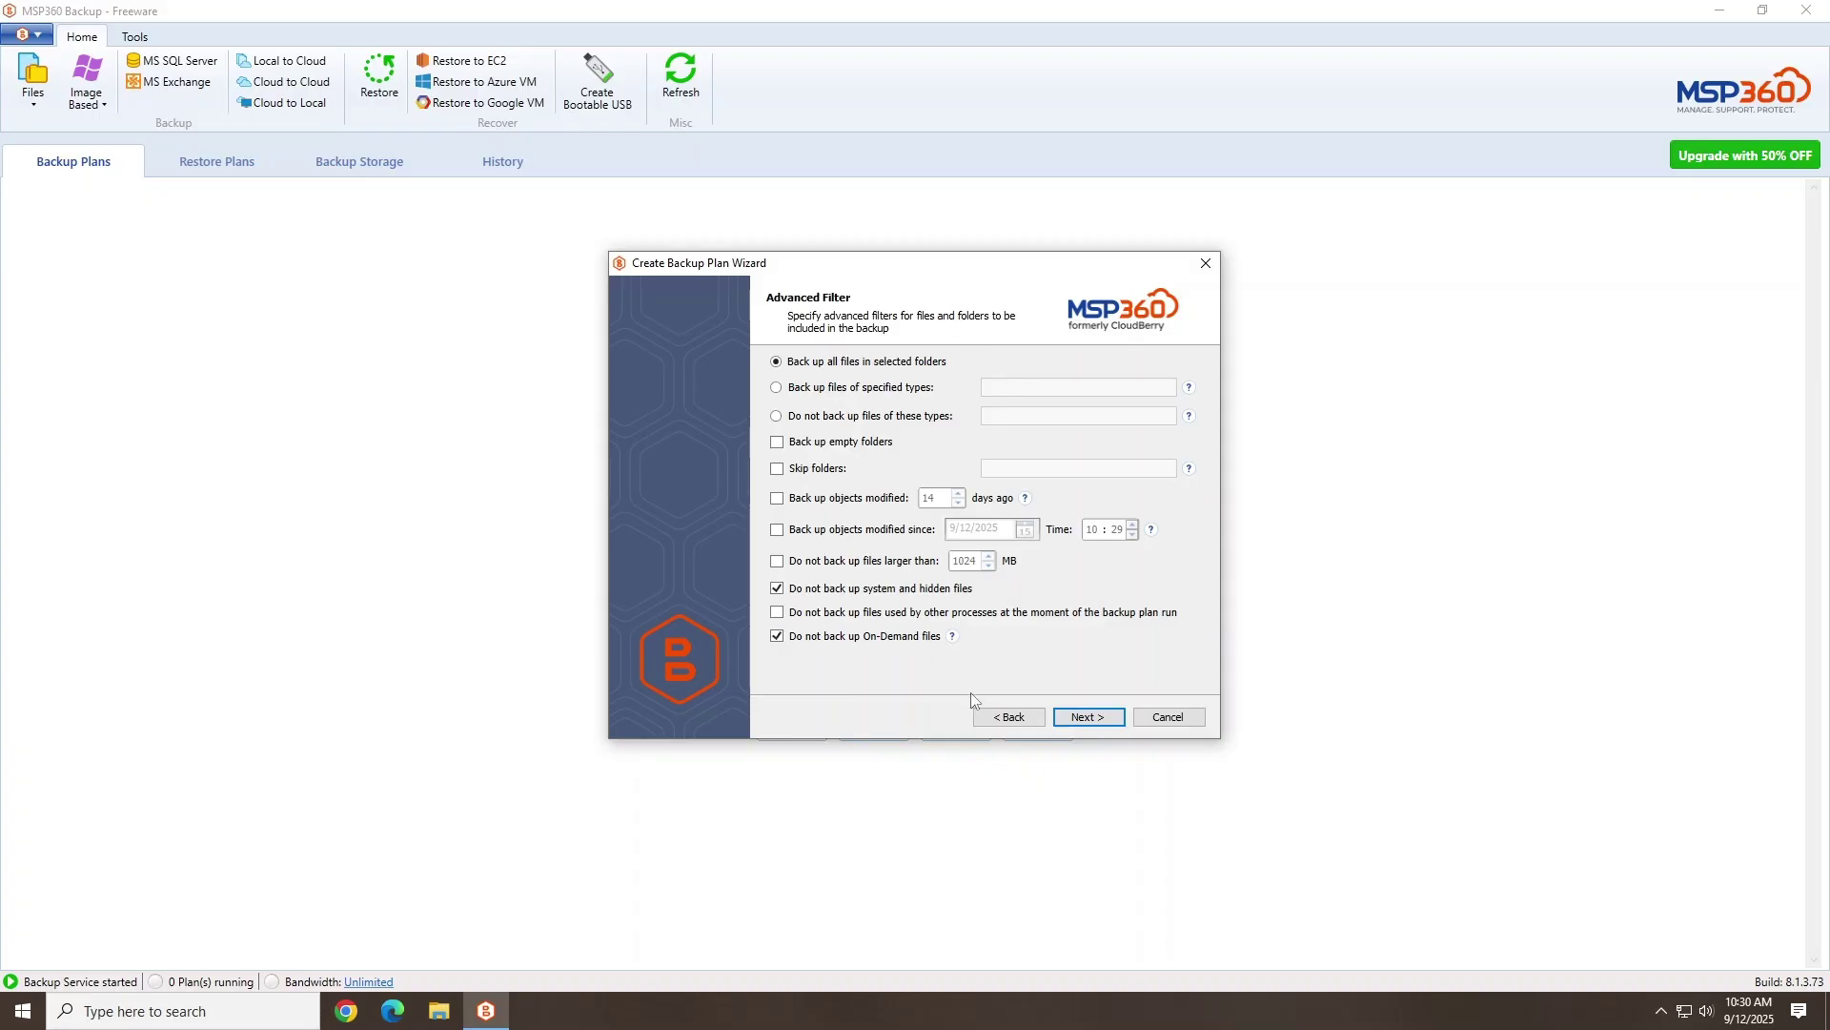
left_click(1108, 720)
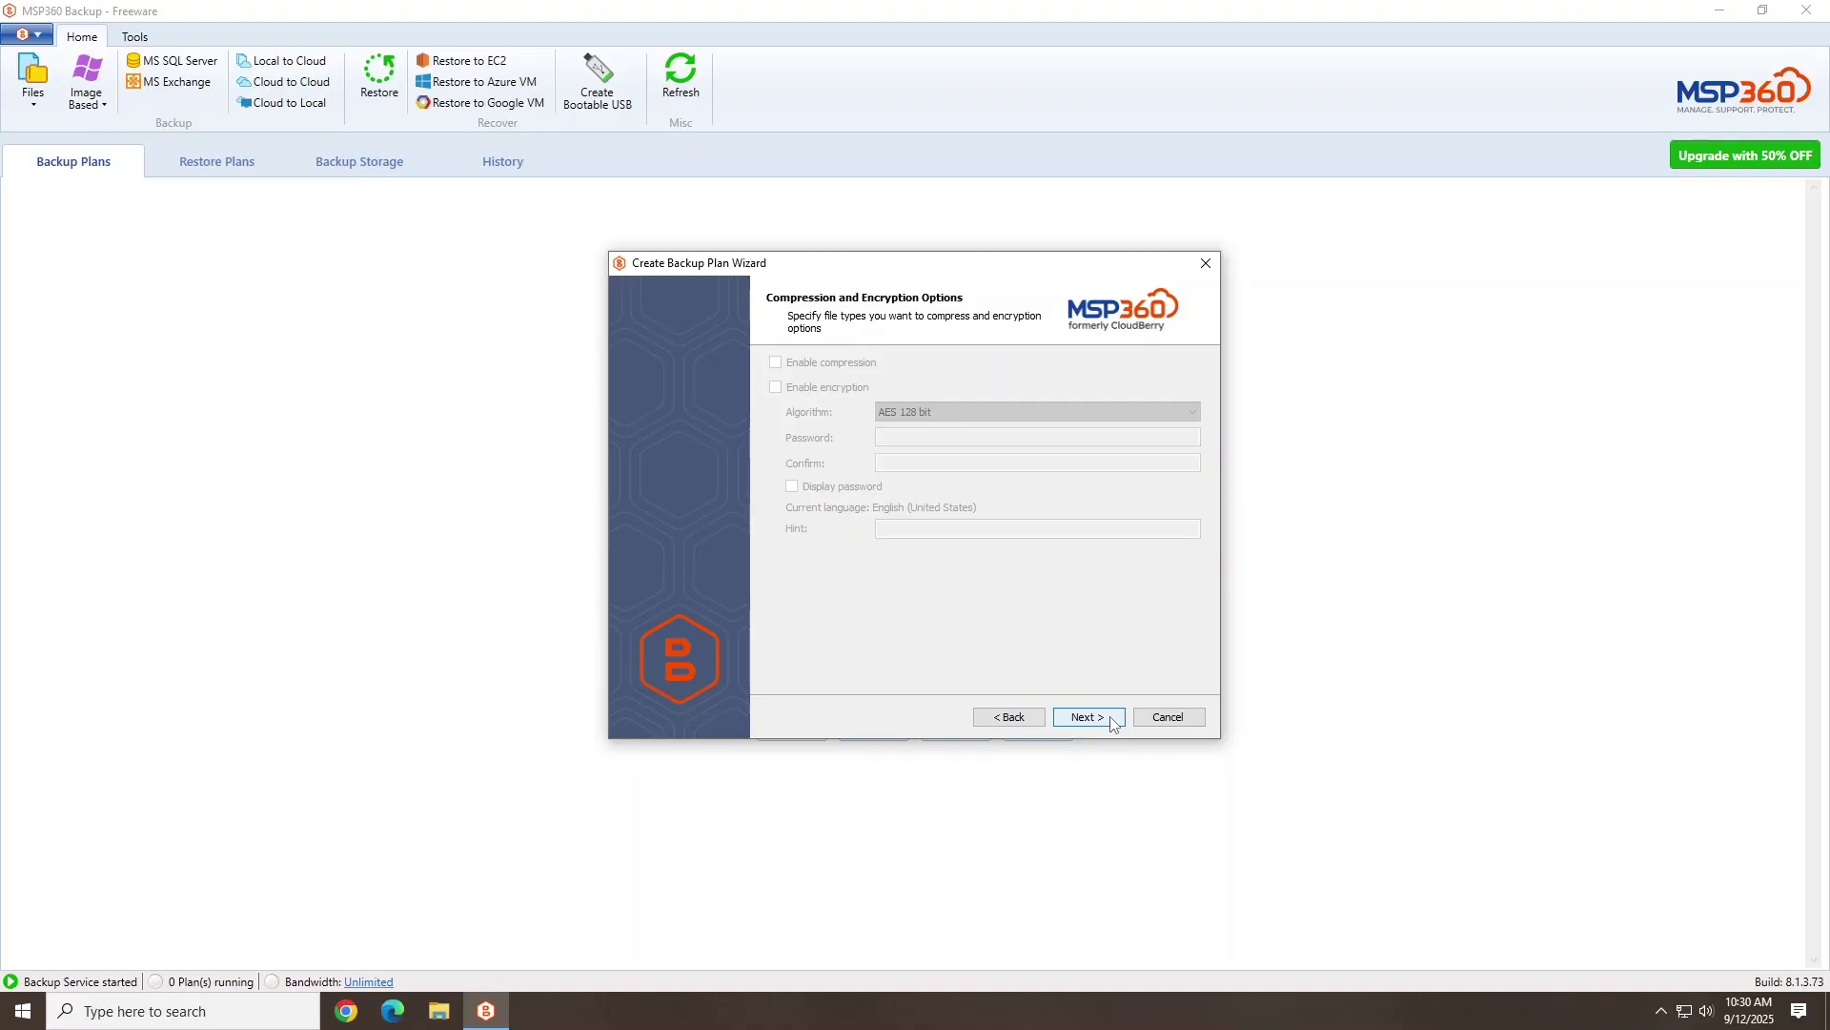
- Keep no compression or encryption, manual runs, forever retention, and disable email notifications
left_click(1111, 721)
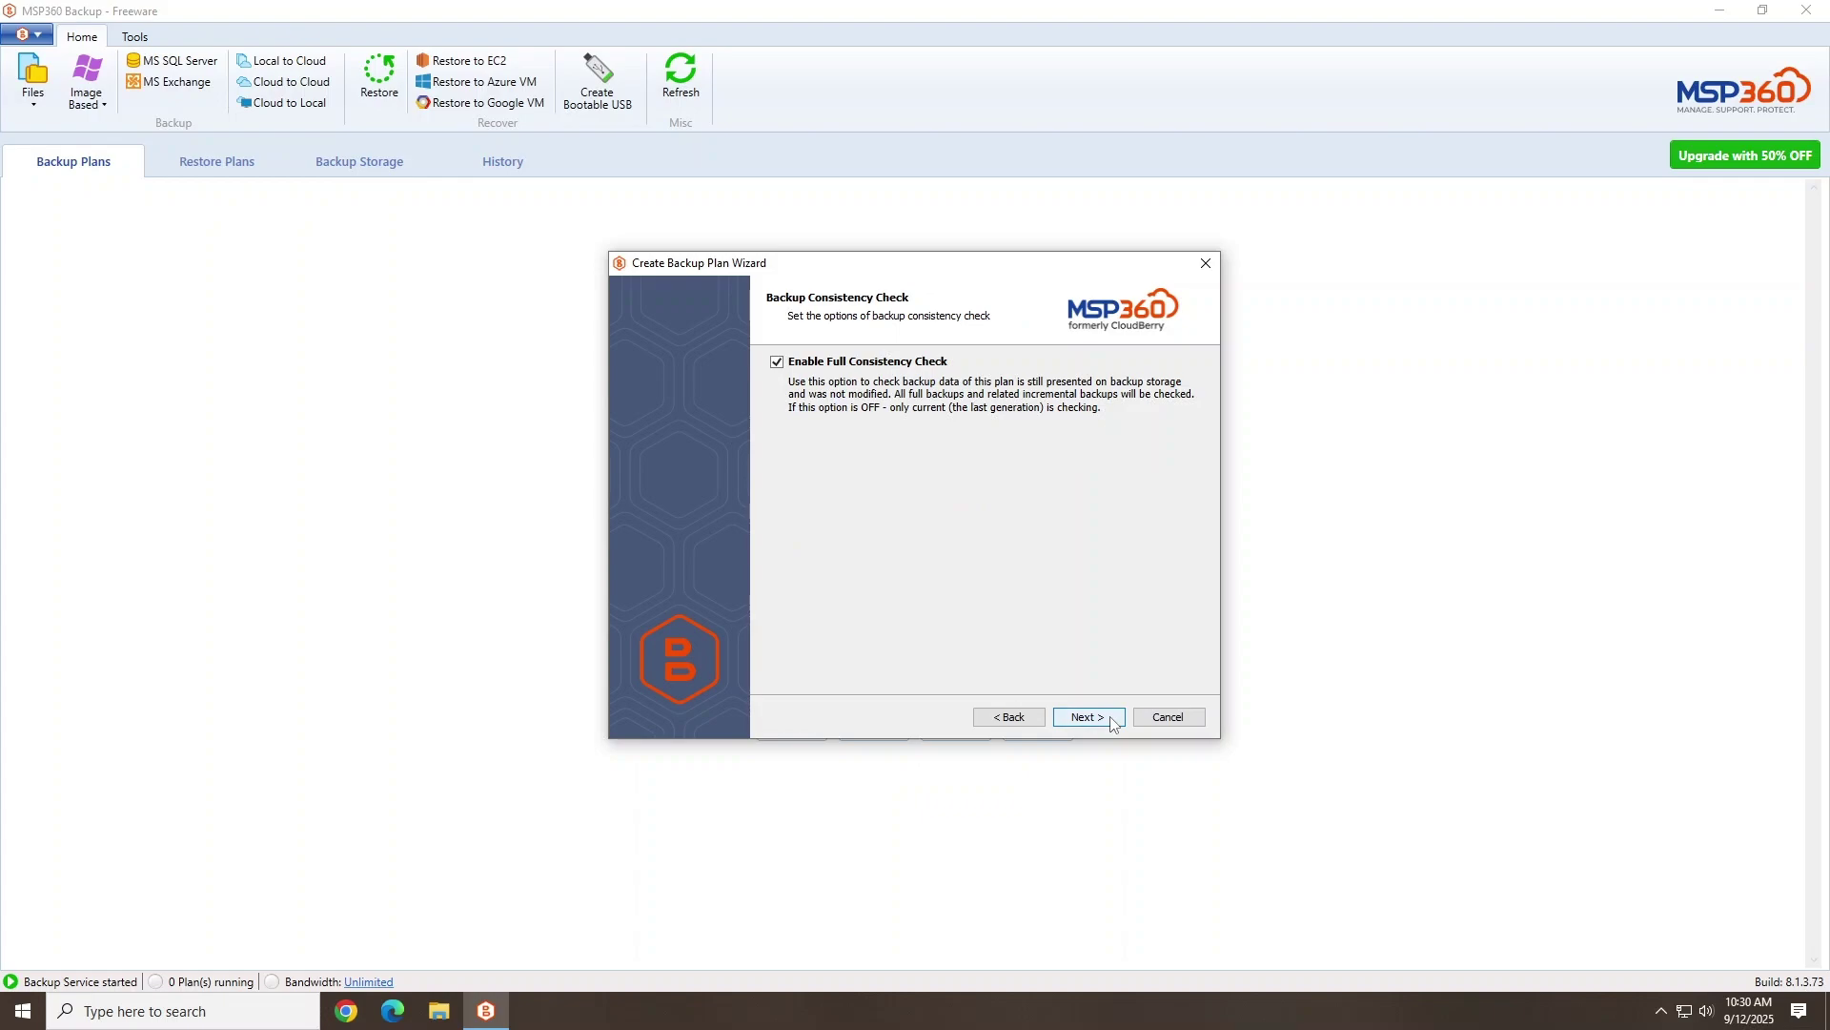
left_click(1112, 720)
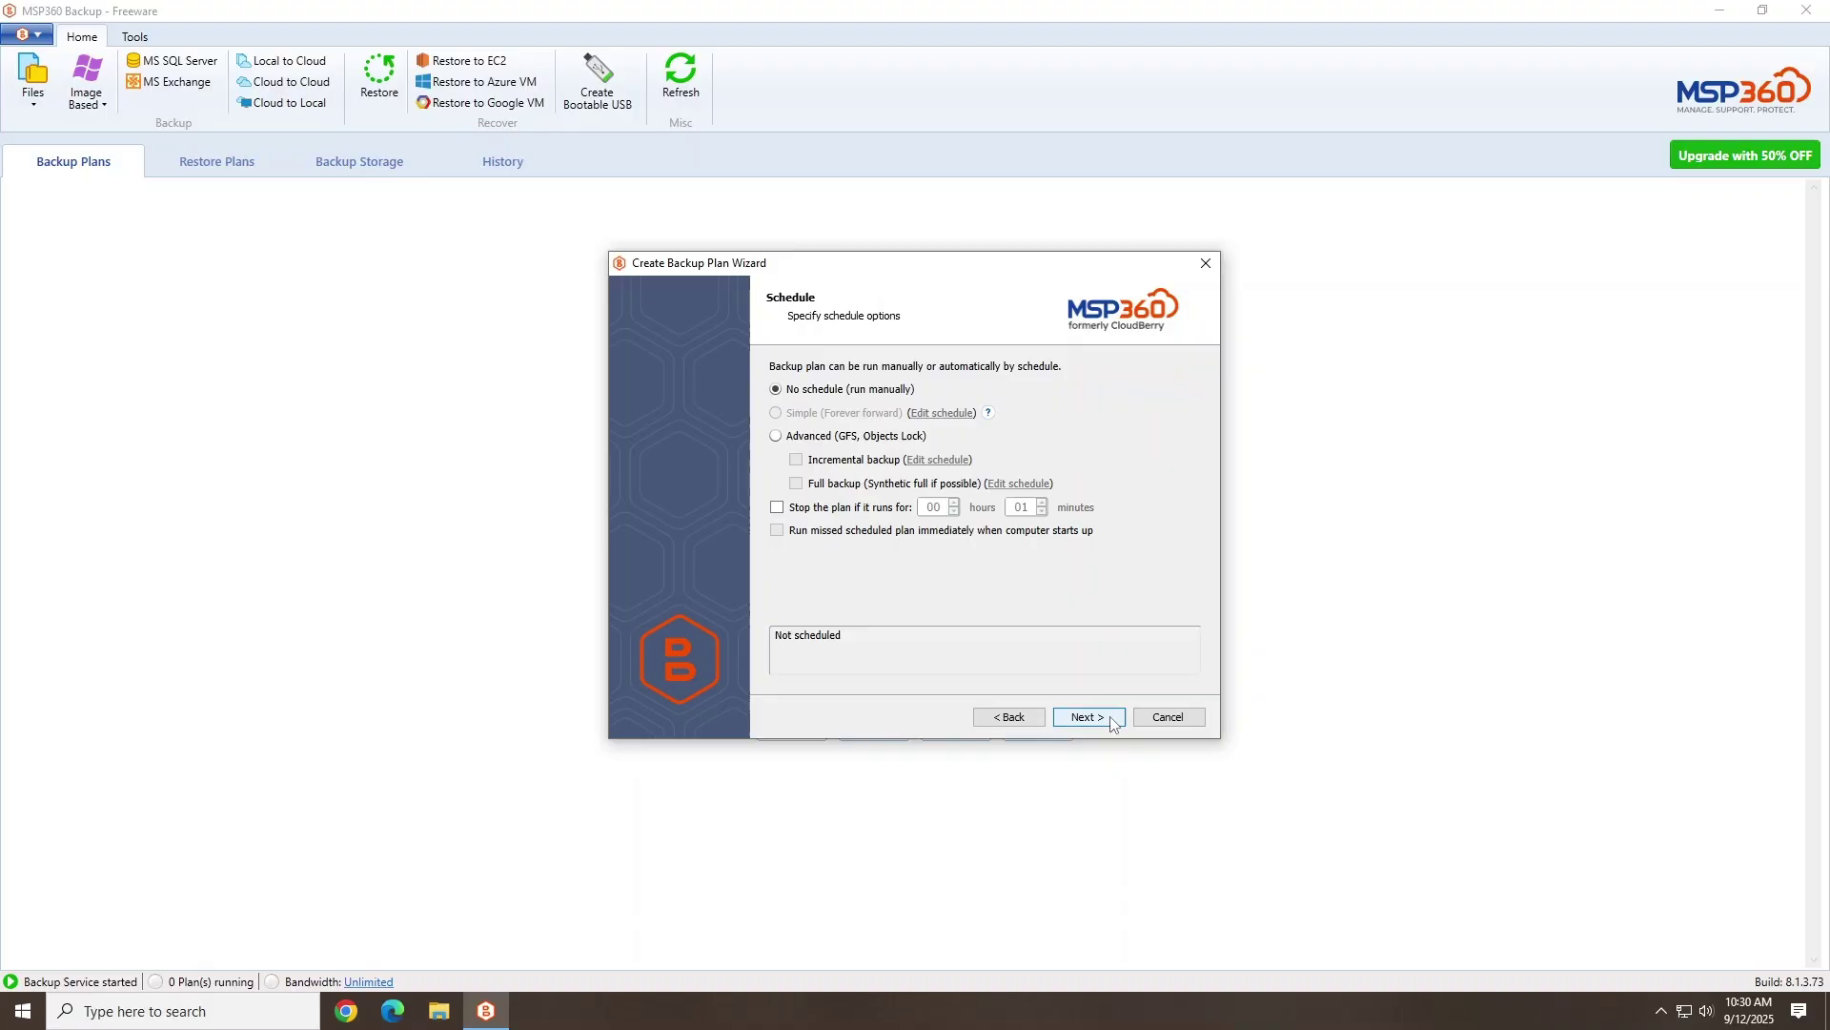
left_click(1112, 721)
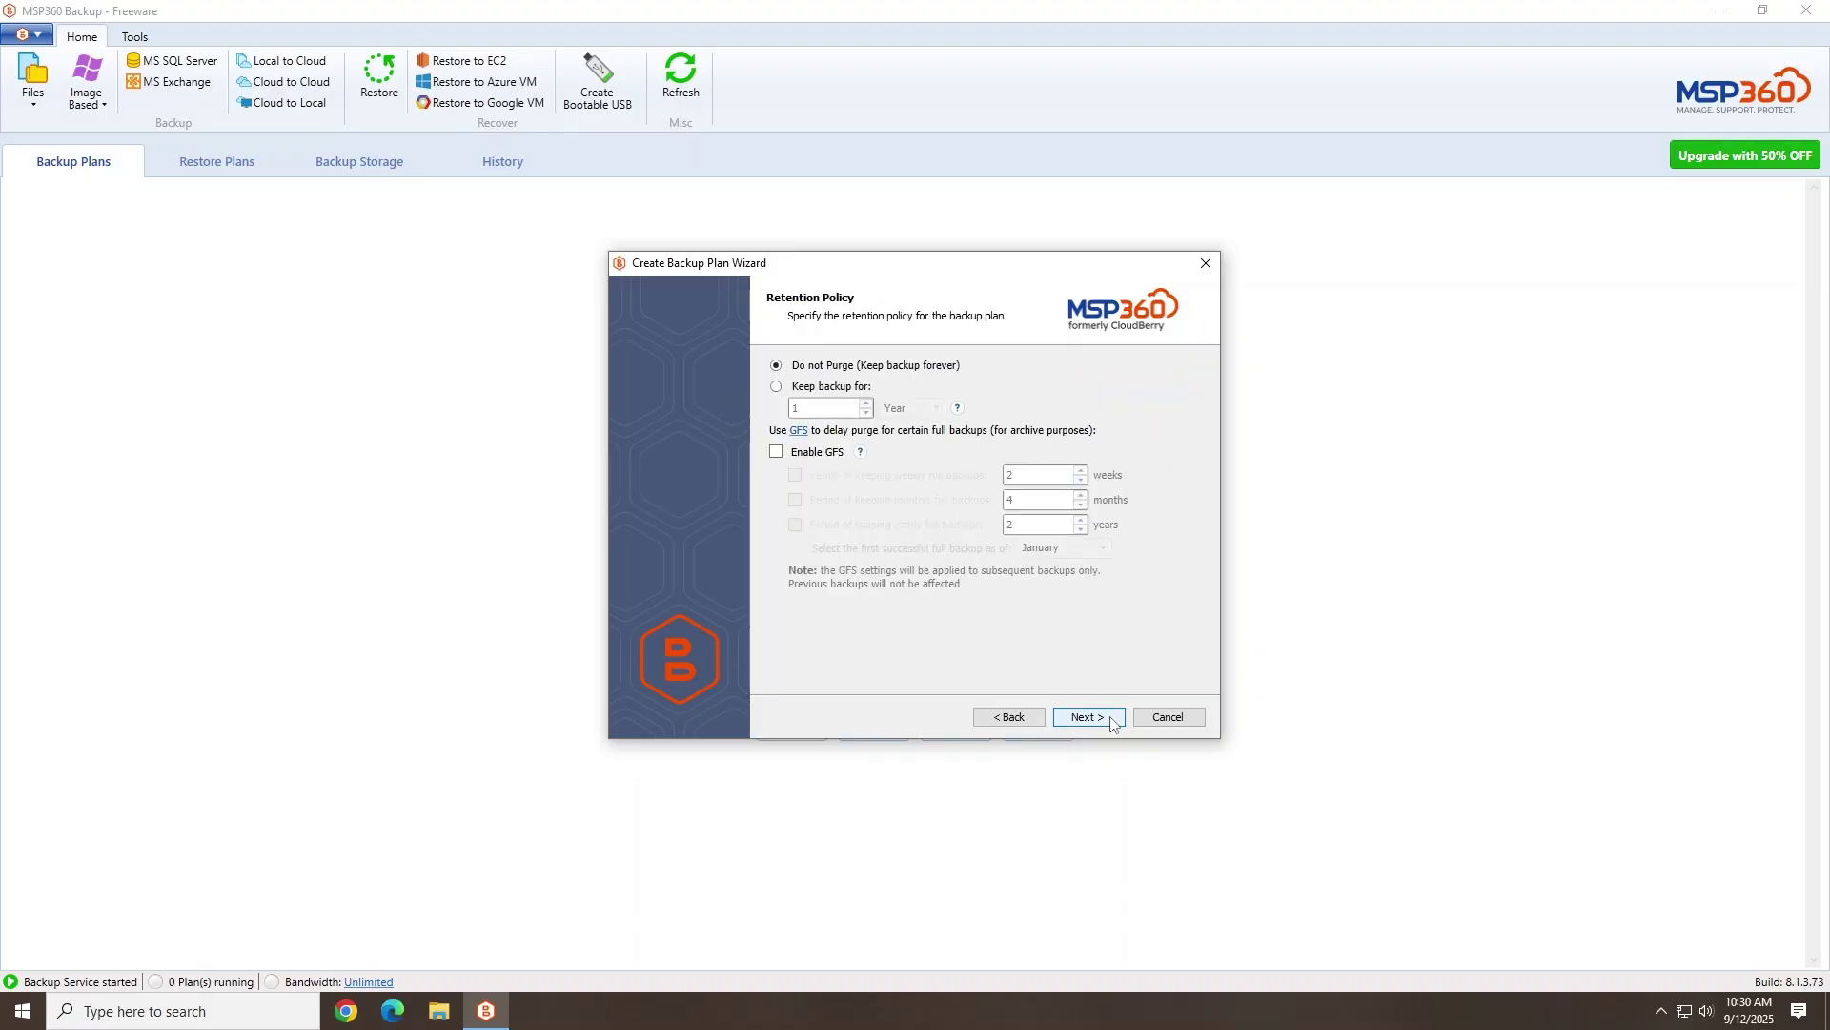
left_click(1112, 721)
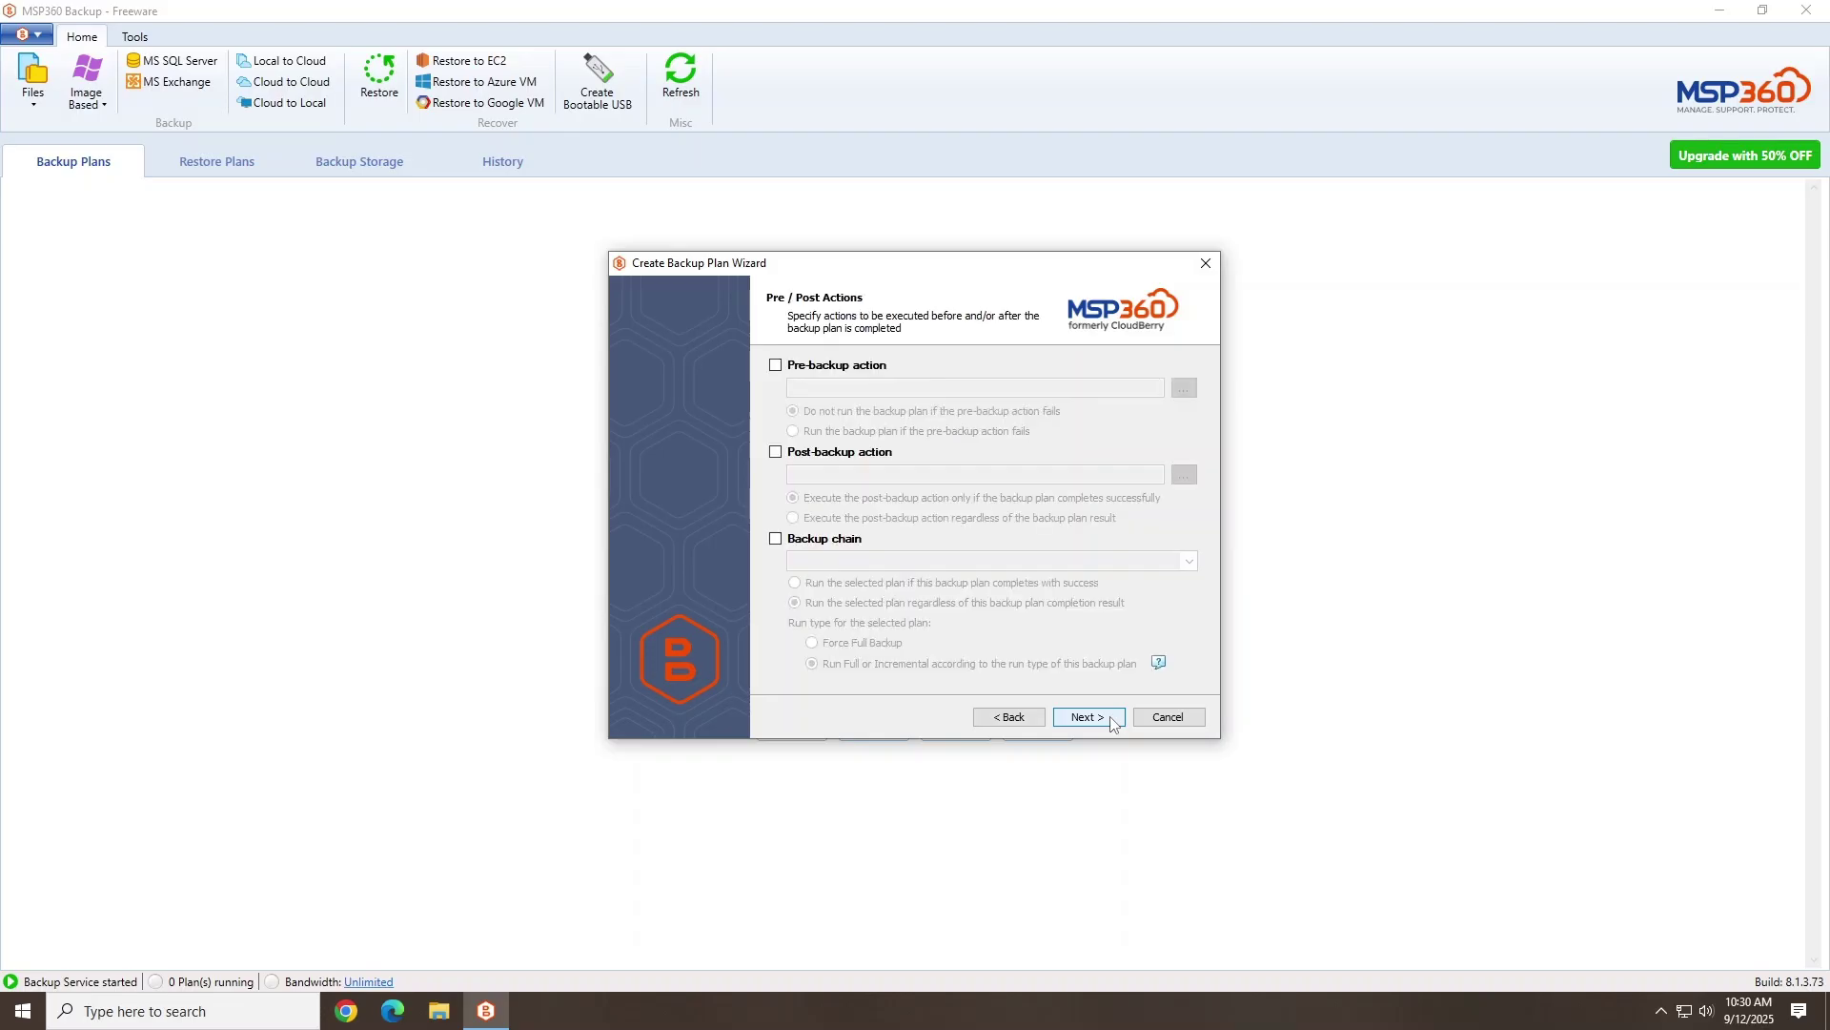
left_click(1110, 718)
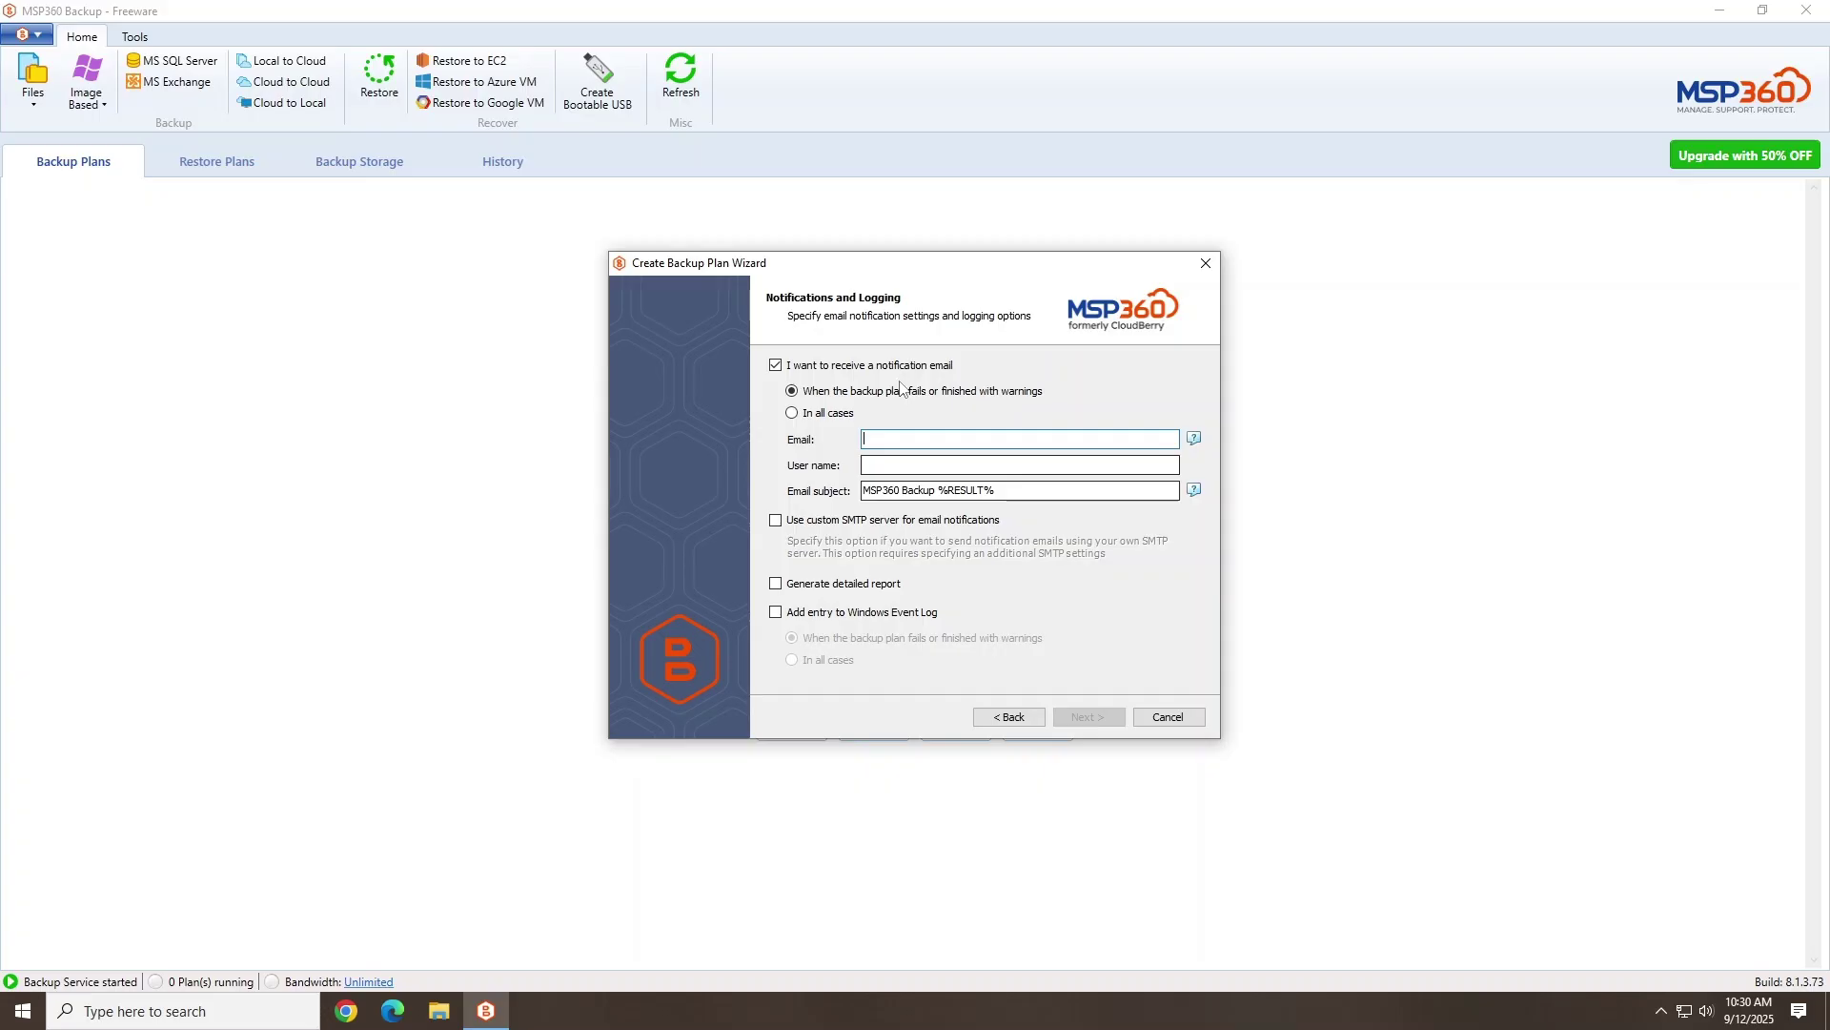
left_click(842, 367)
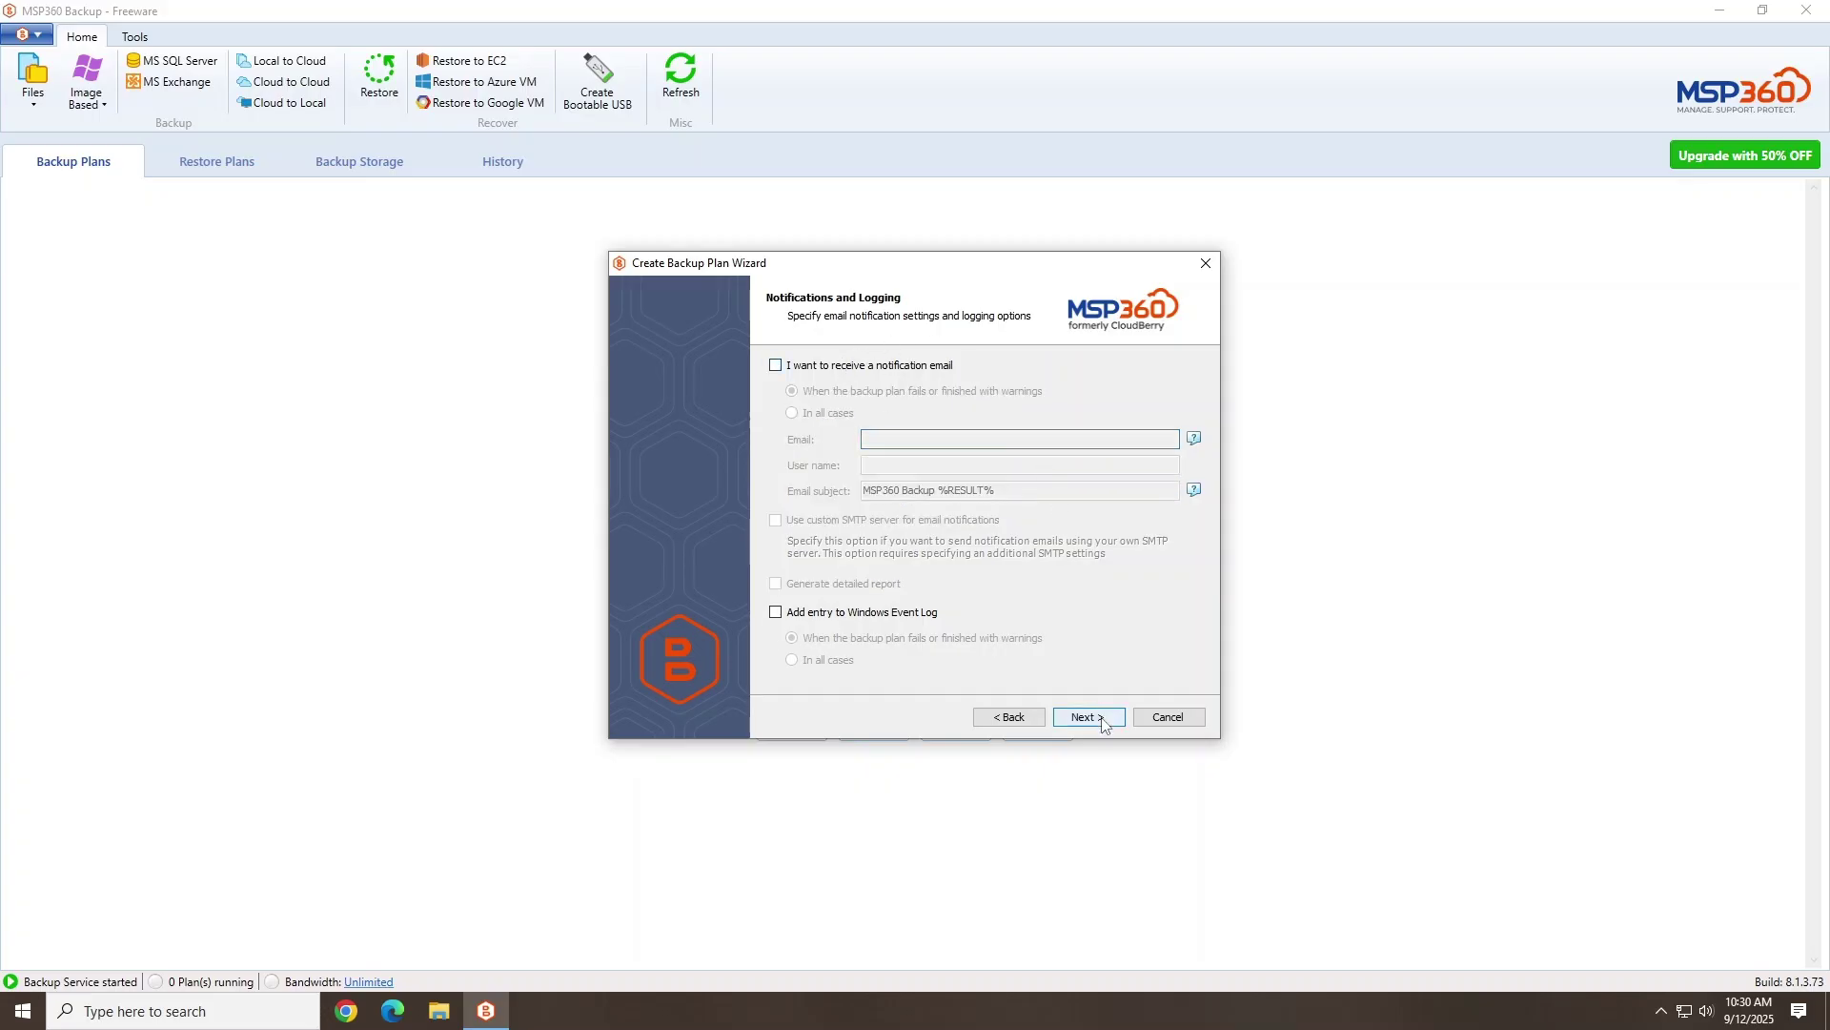
left_click(1102, 721)
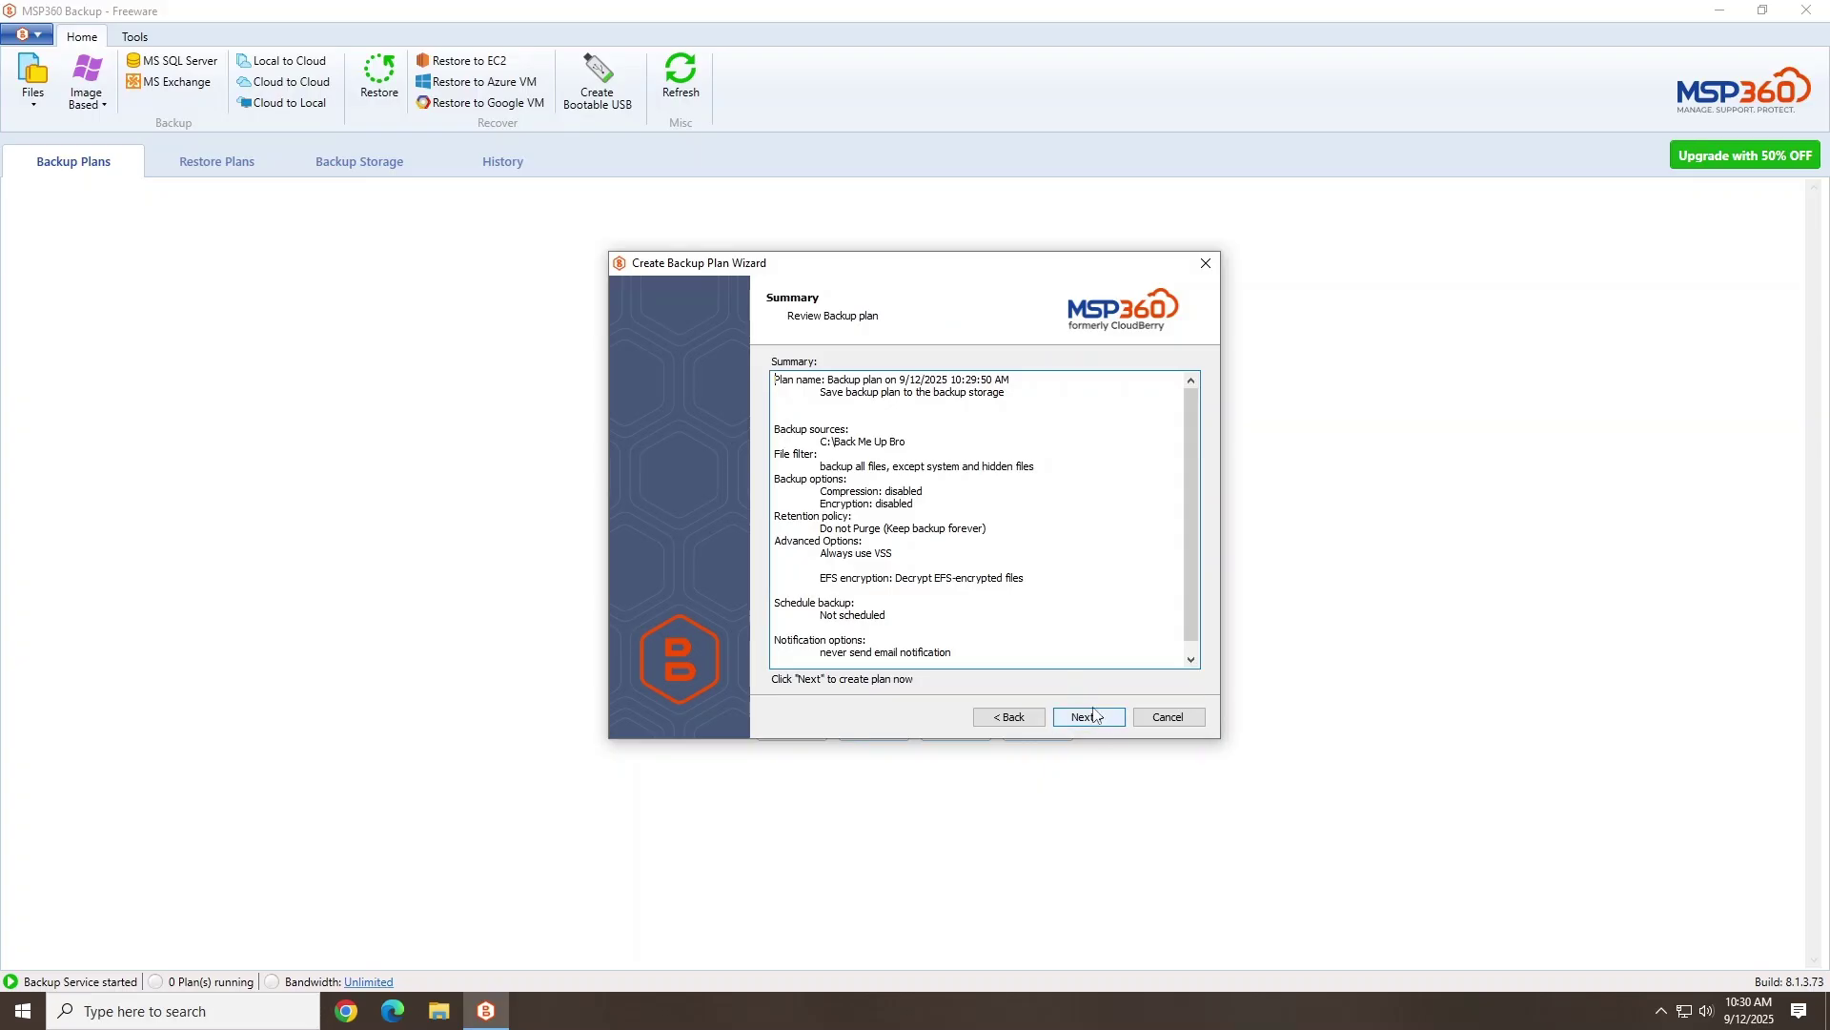
- Create the plan with Run backup now ticked so the first backup starts immediately
left_click(1112, 721)
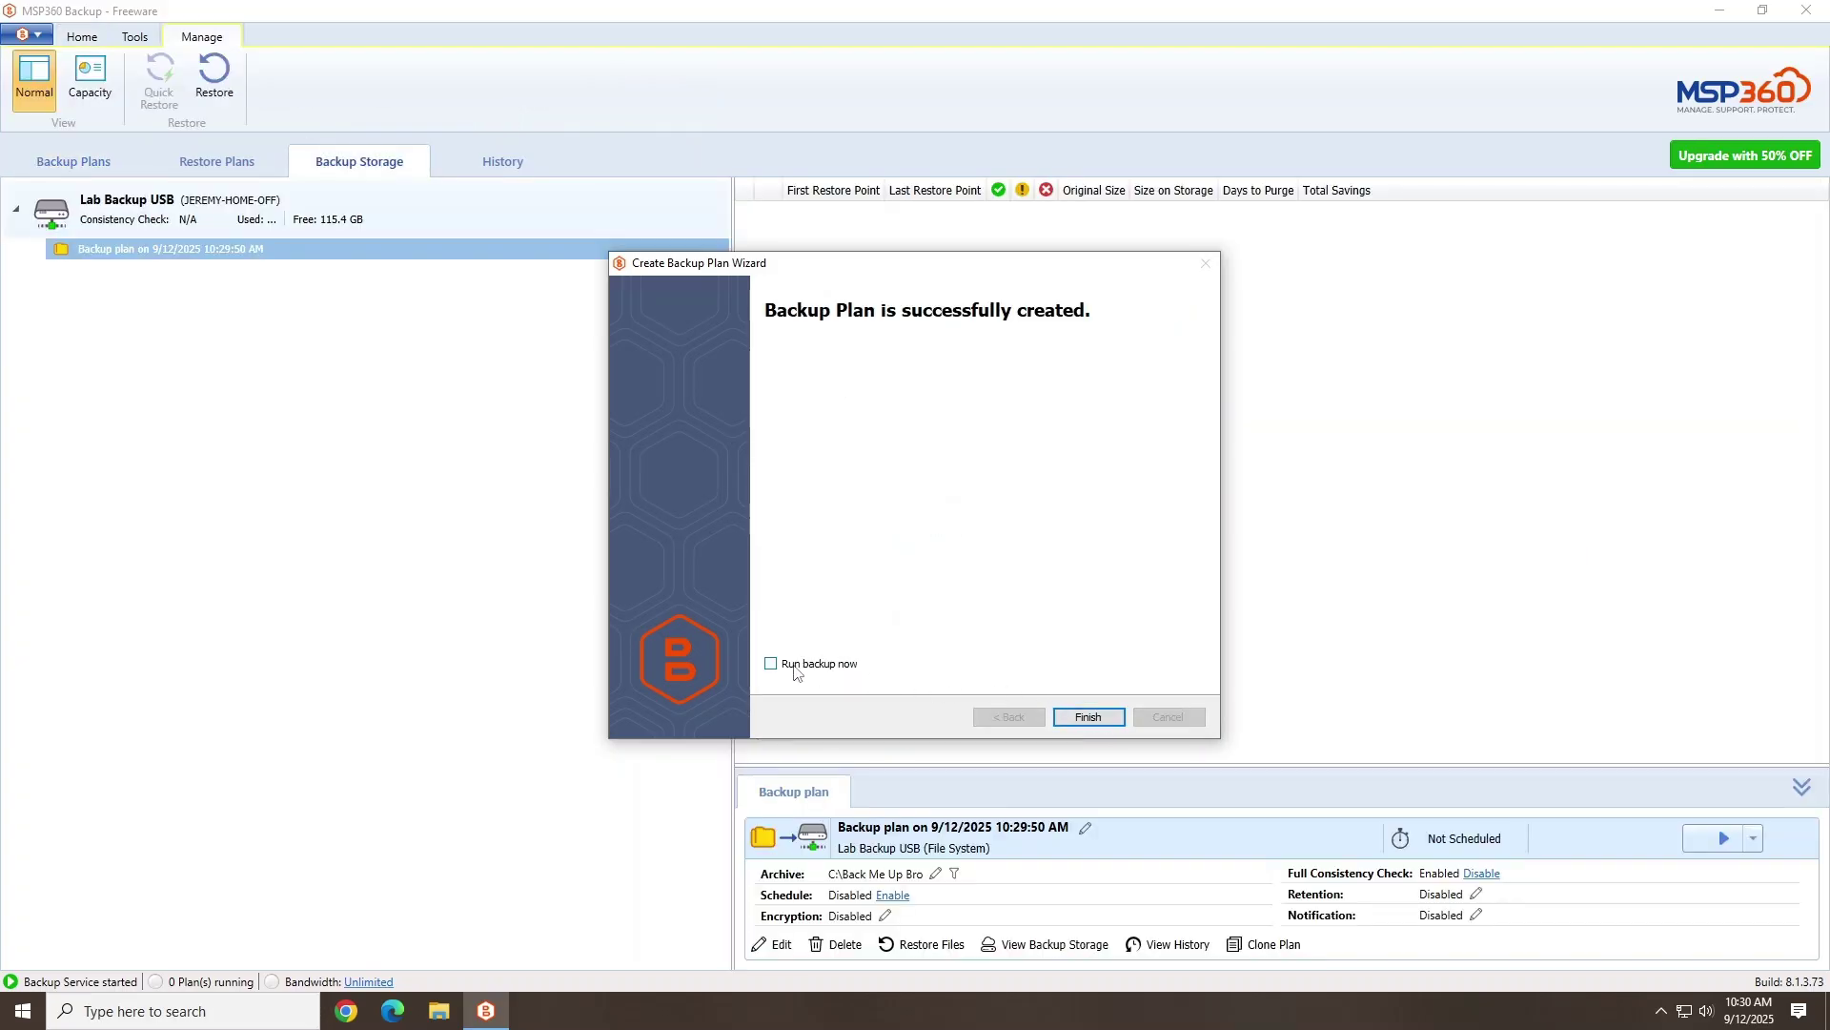
left_click(796, 670)
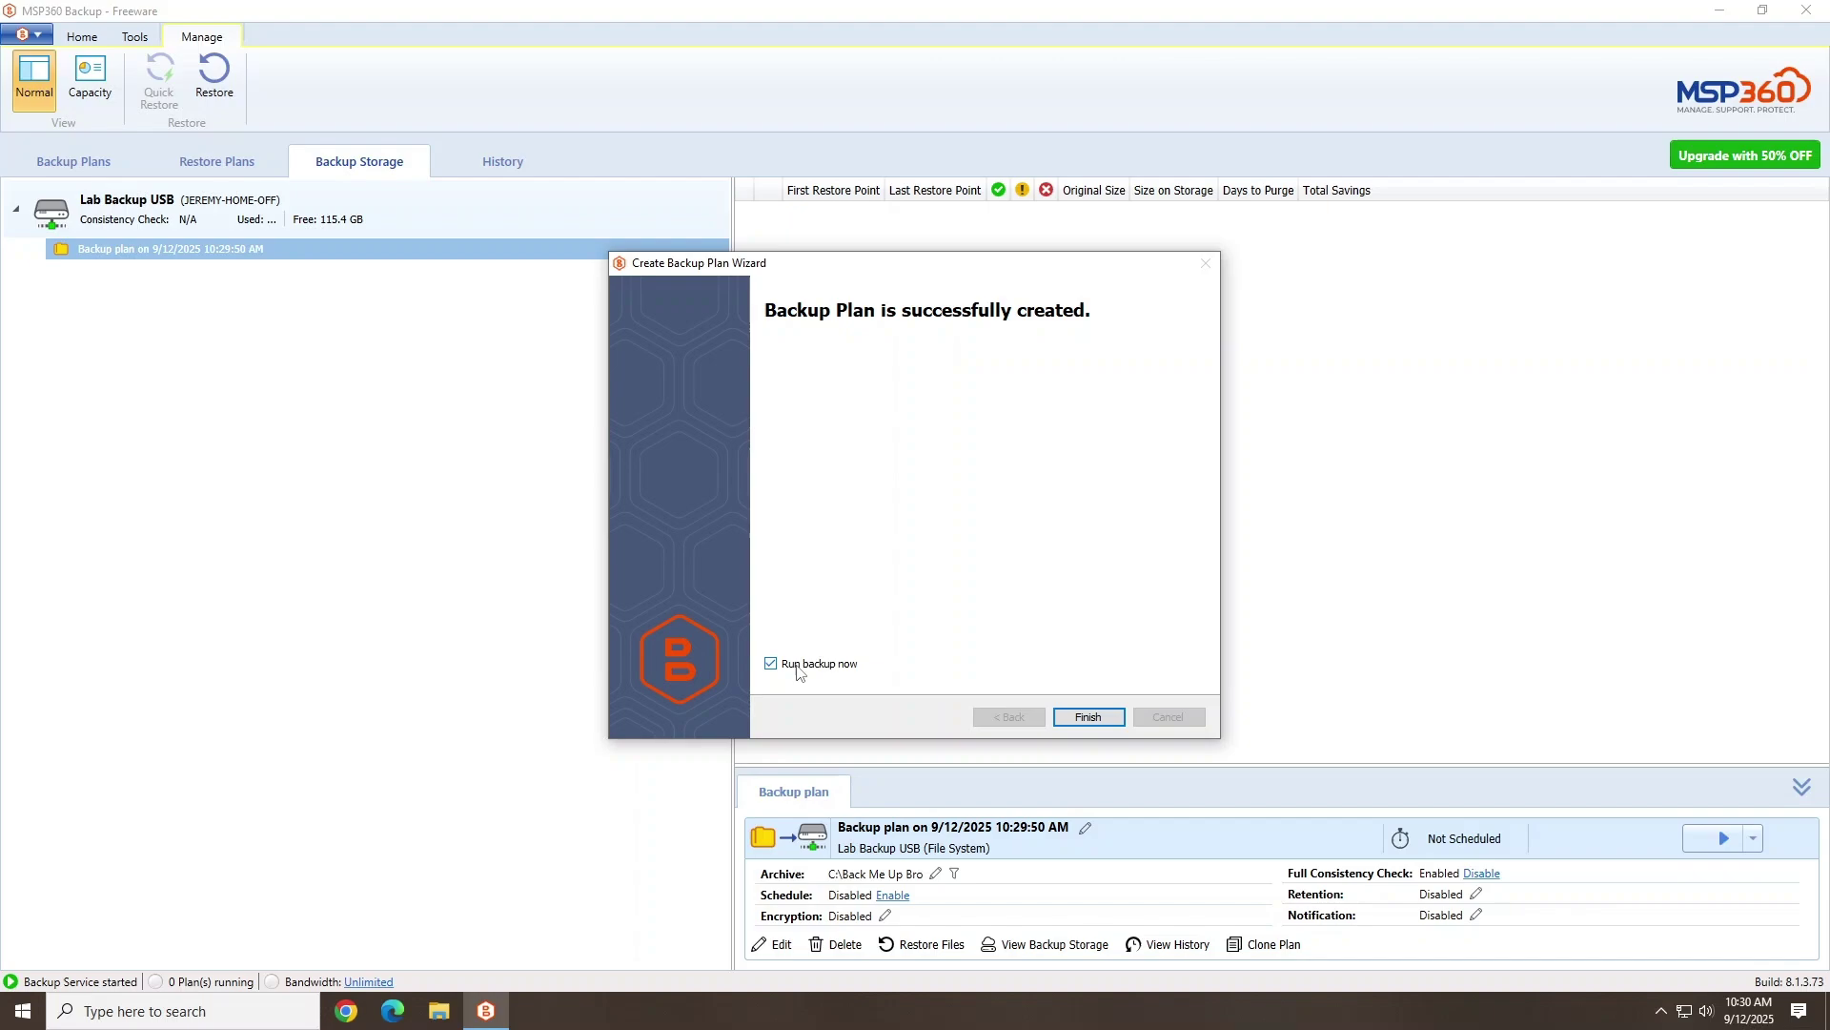
left_click(1109, 720)
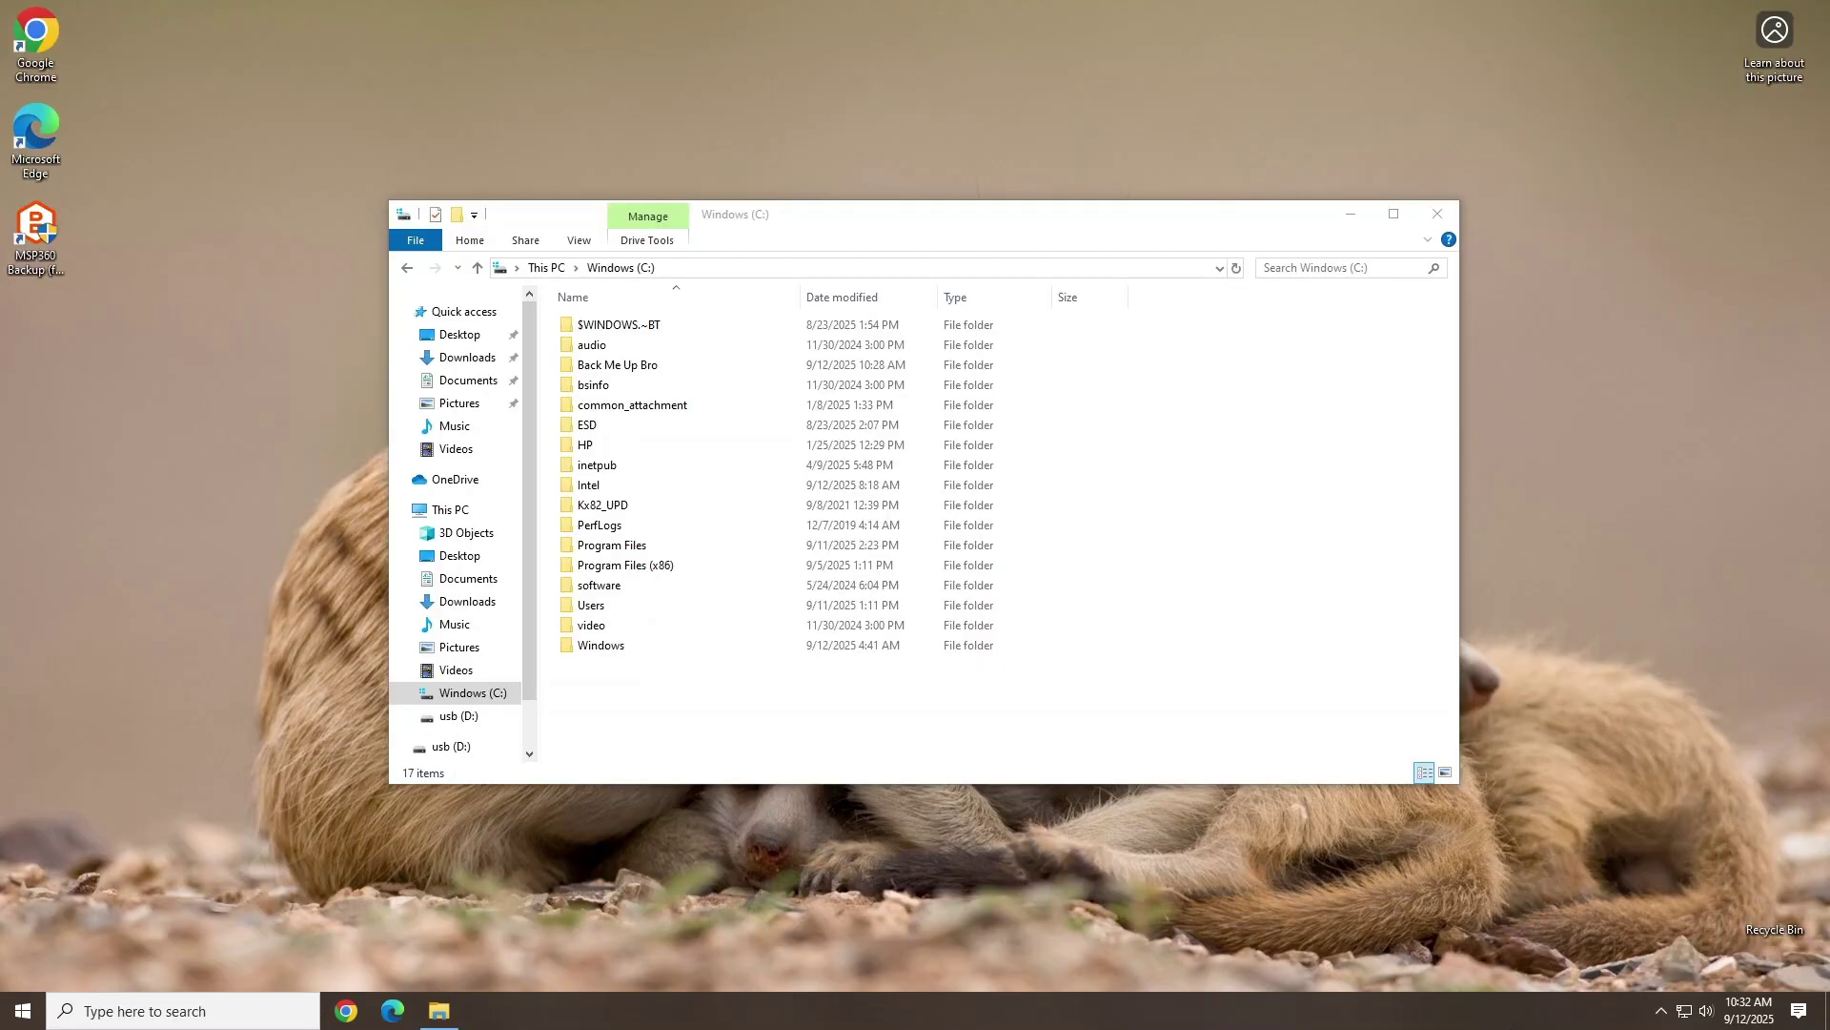
- Delete both setup files from C:\Back Me Up Bro, confirm it's empty, and close Explorer
double_click(637, 374)
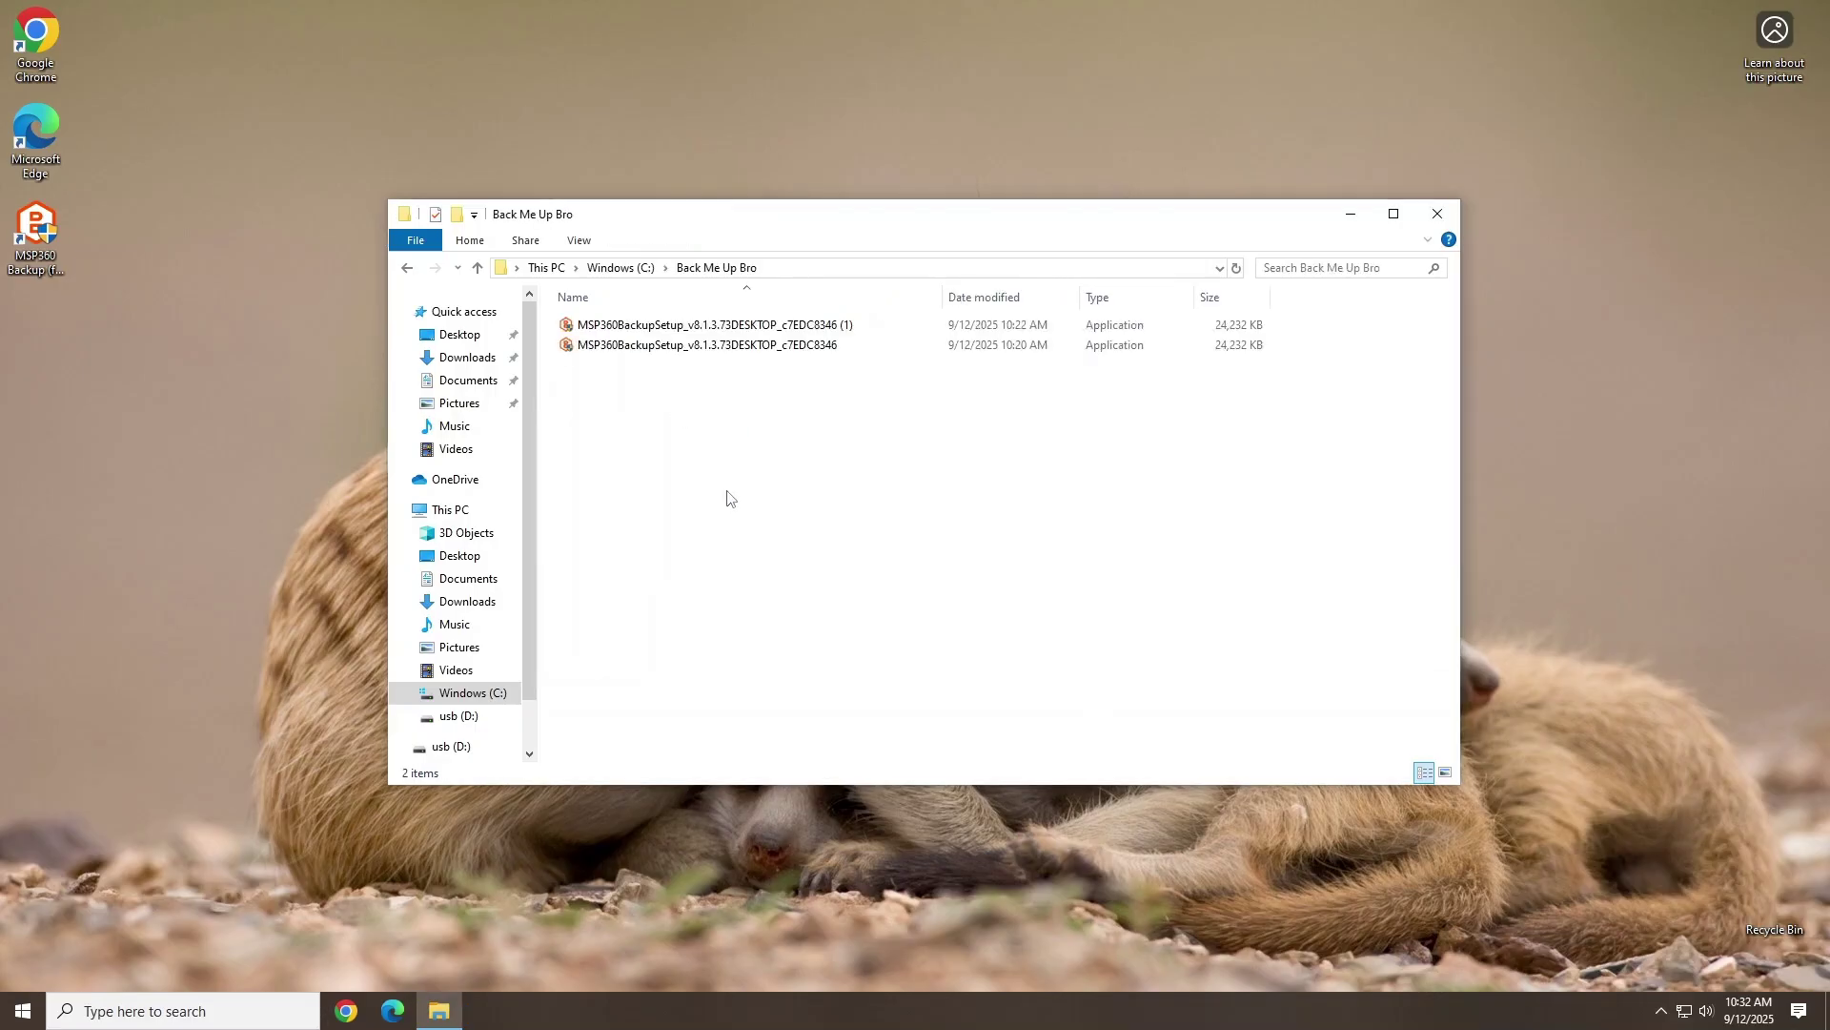
left_click_drag(726, 410, 634, 329)
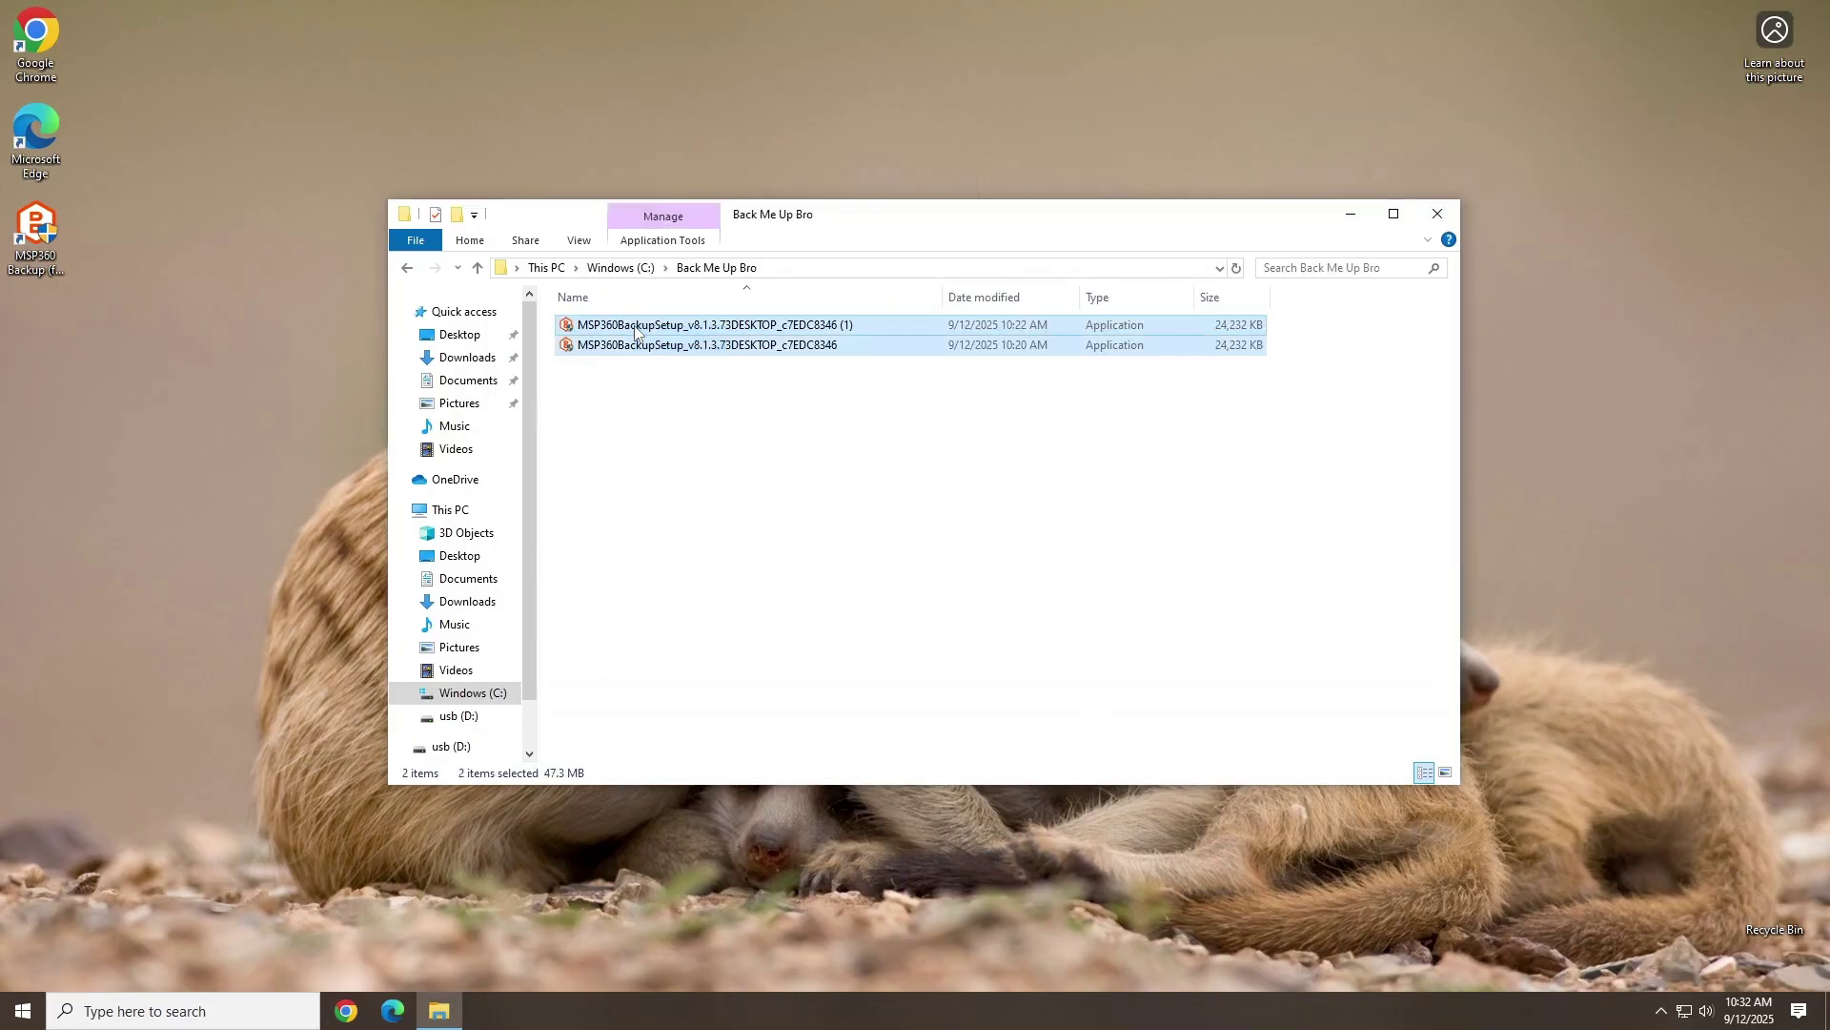
key("Delete")
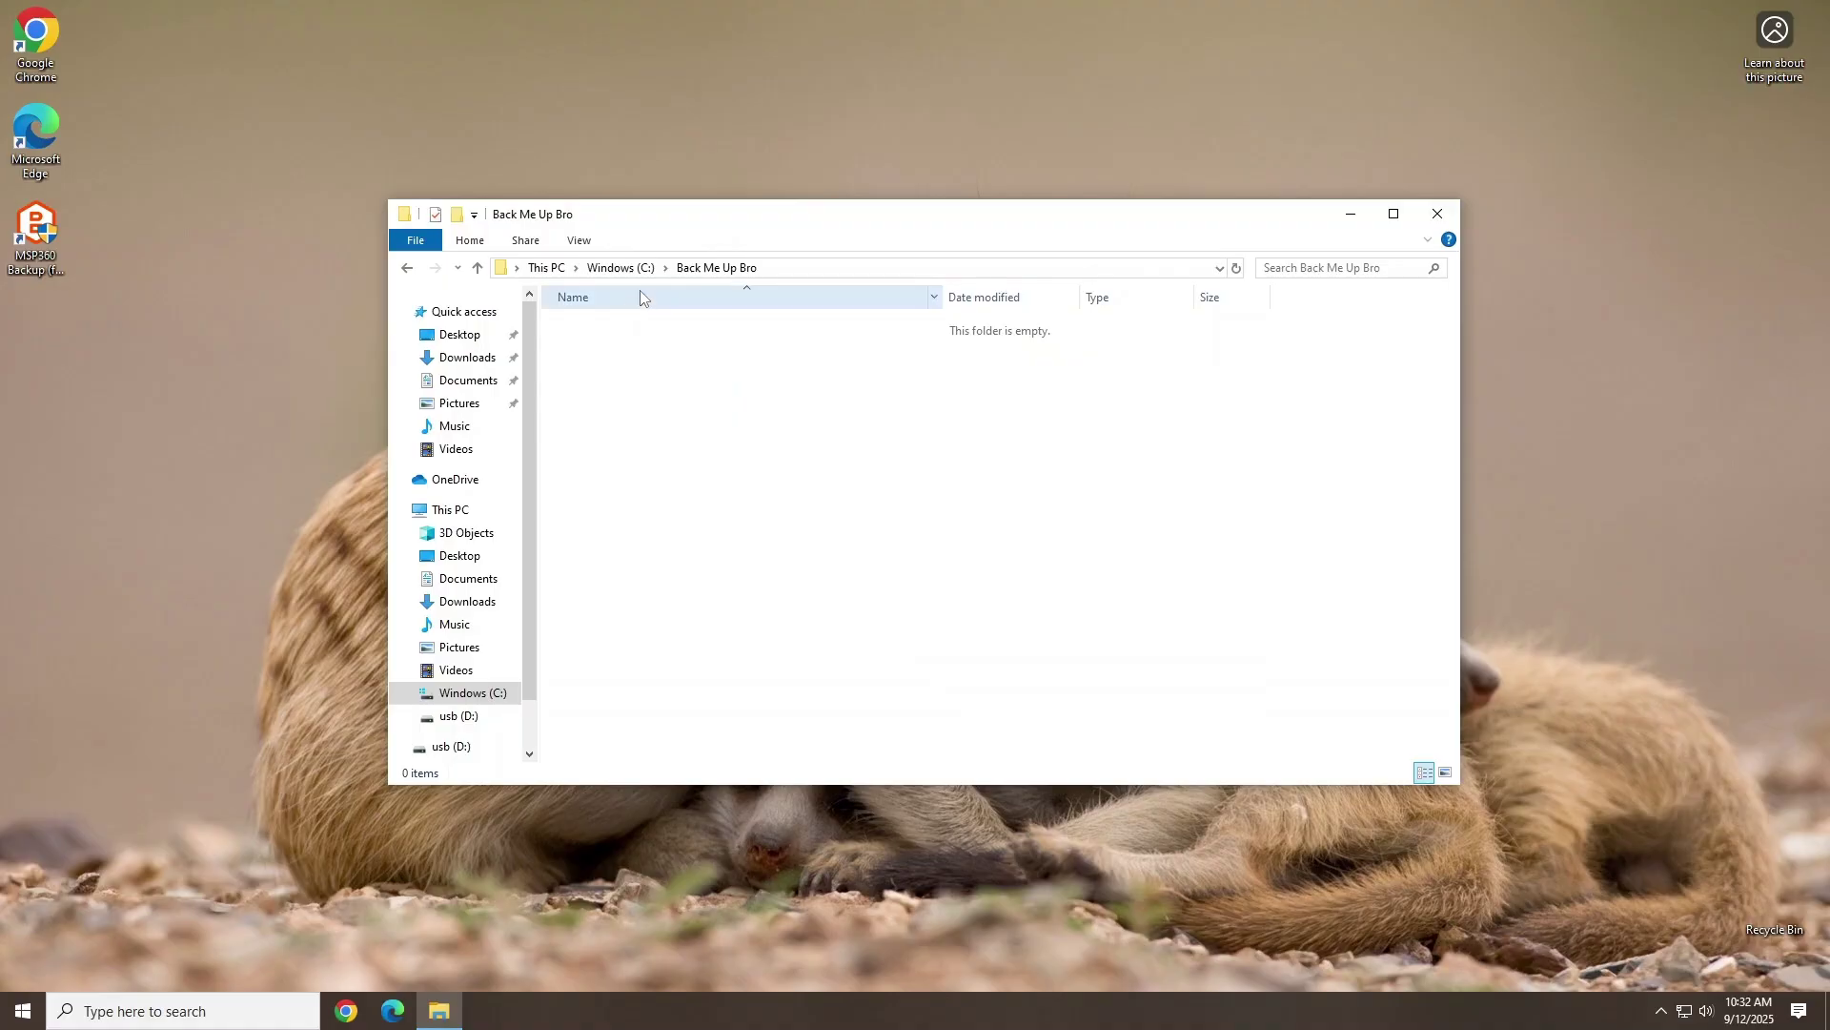
left_click(625, 268)
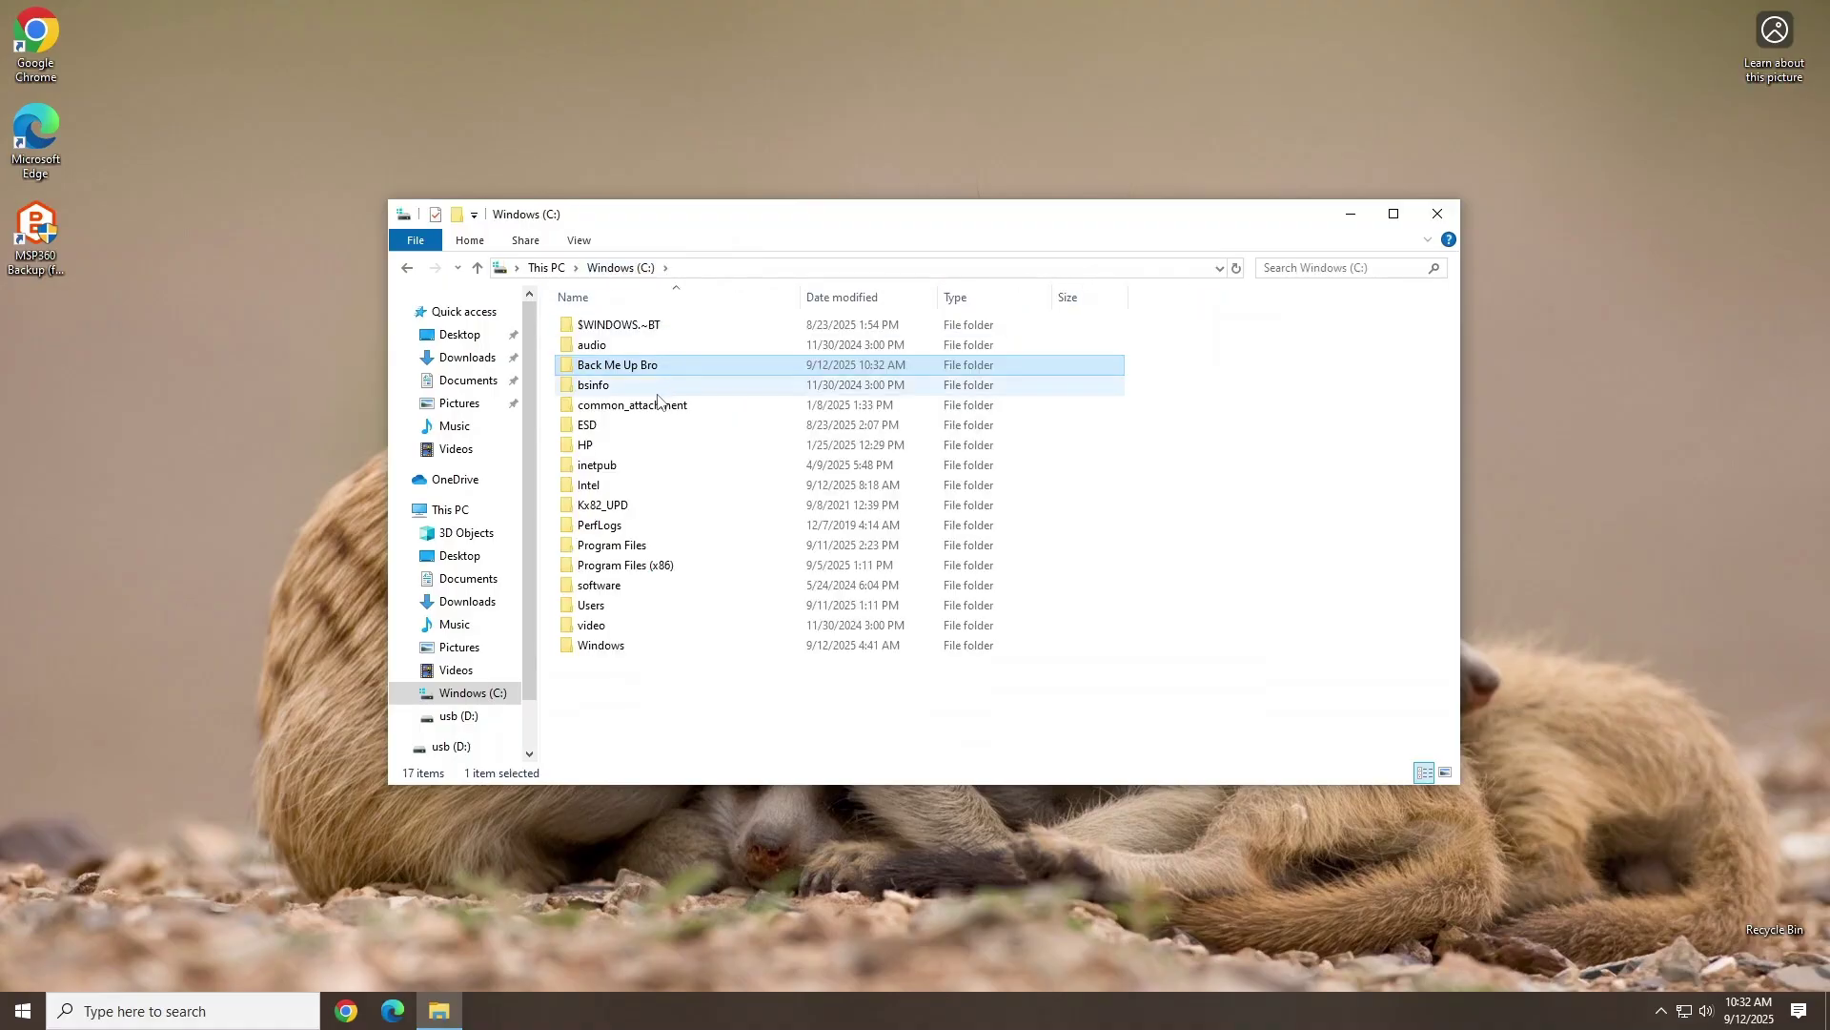
double_click(636, 372)
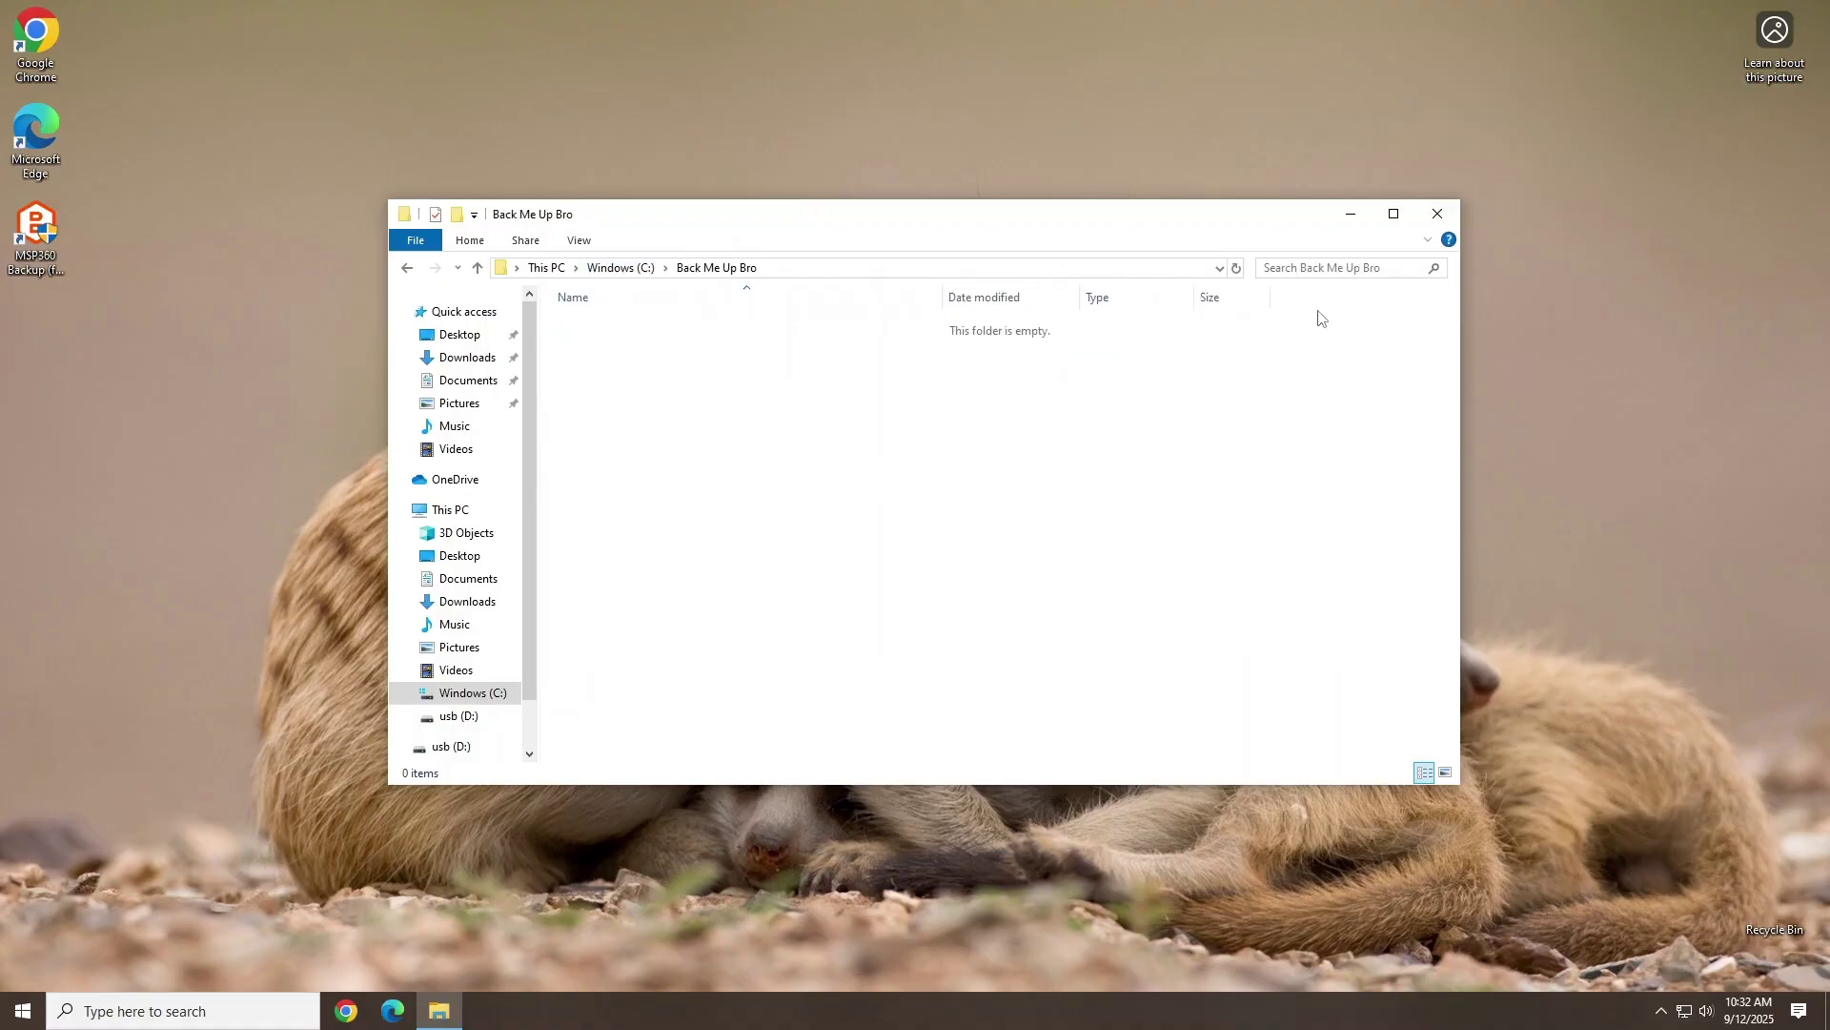
left_click(1438, 213)
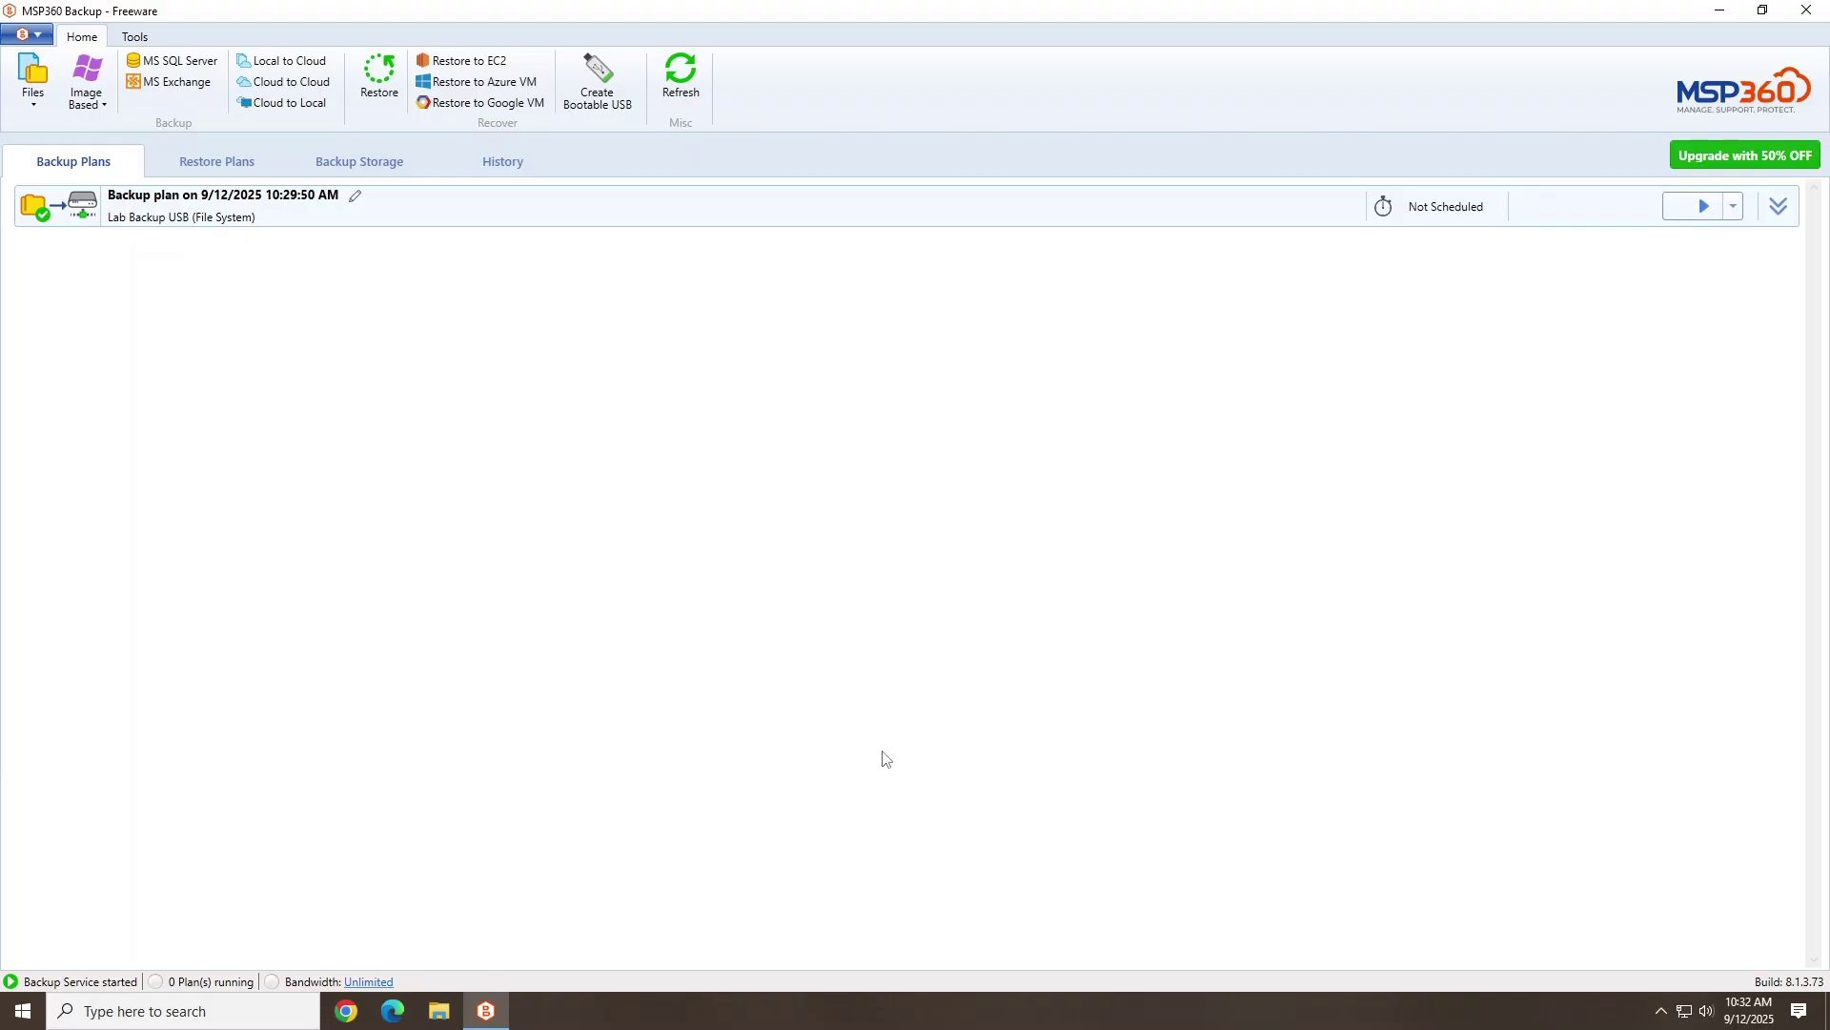
- Start a one-time restore from the backup plan at its latest version, choosing Back Me Up Bro as source
left_click(1778, 206)
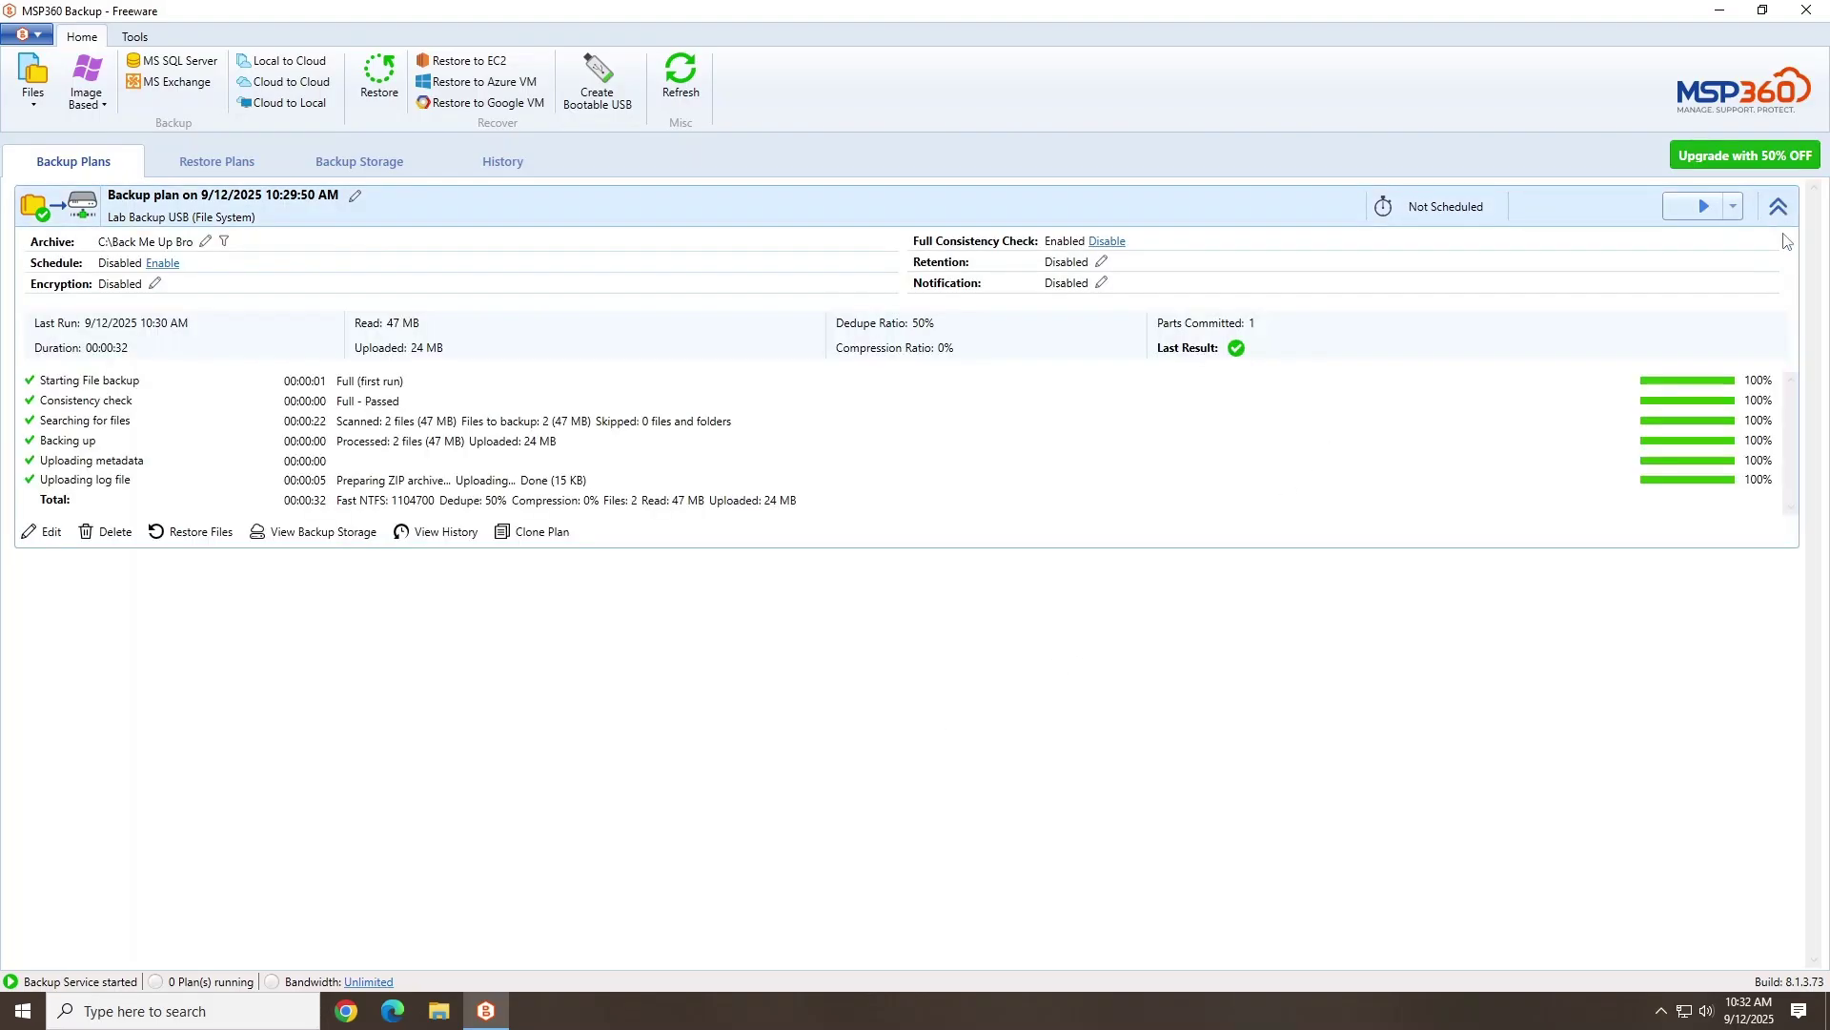
left_click(214, 536)
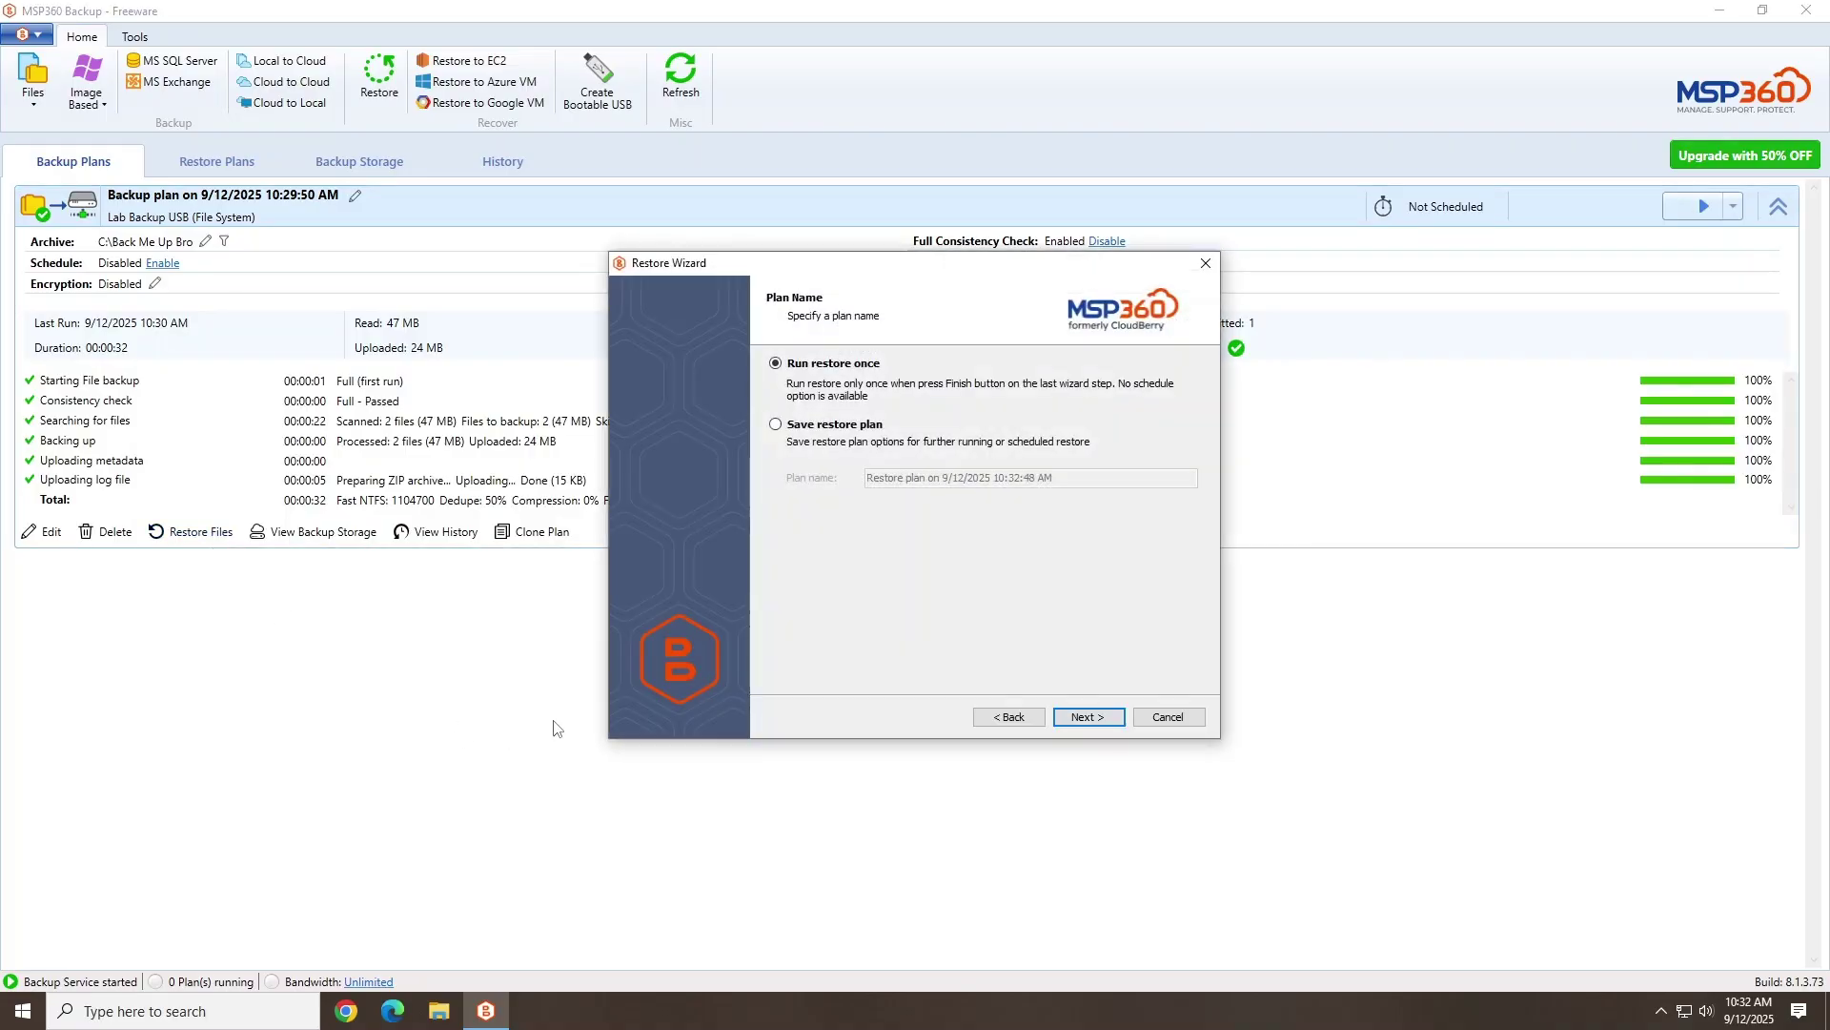
left_click(1090, 718)
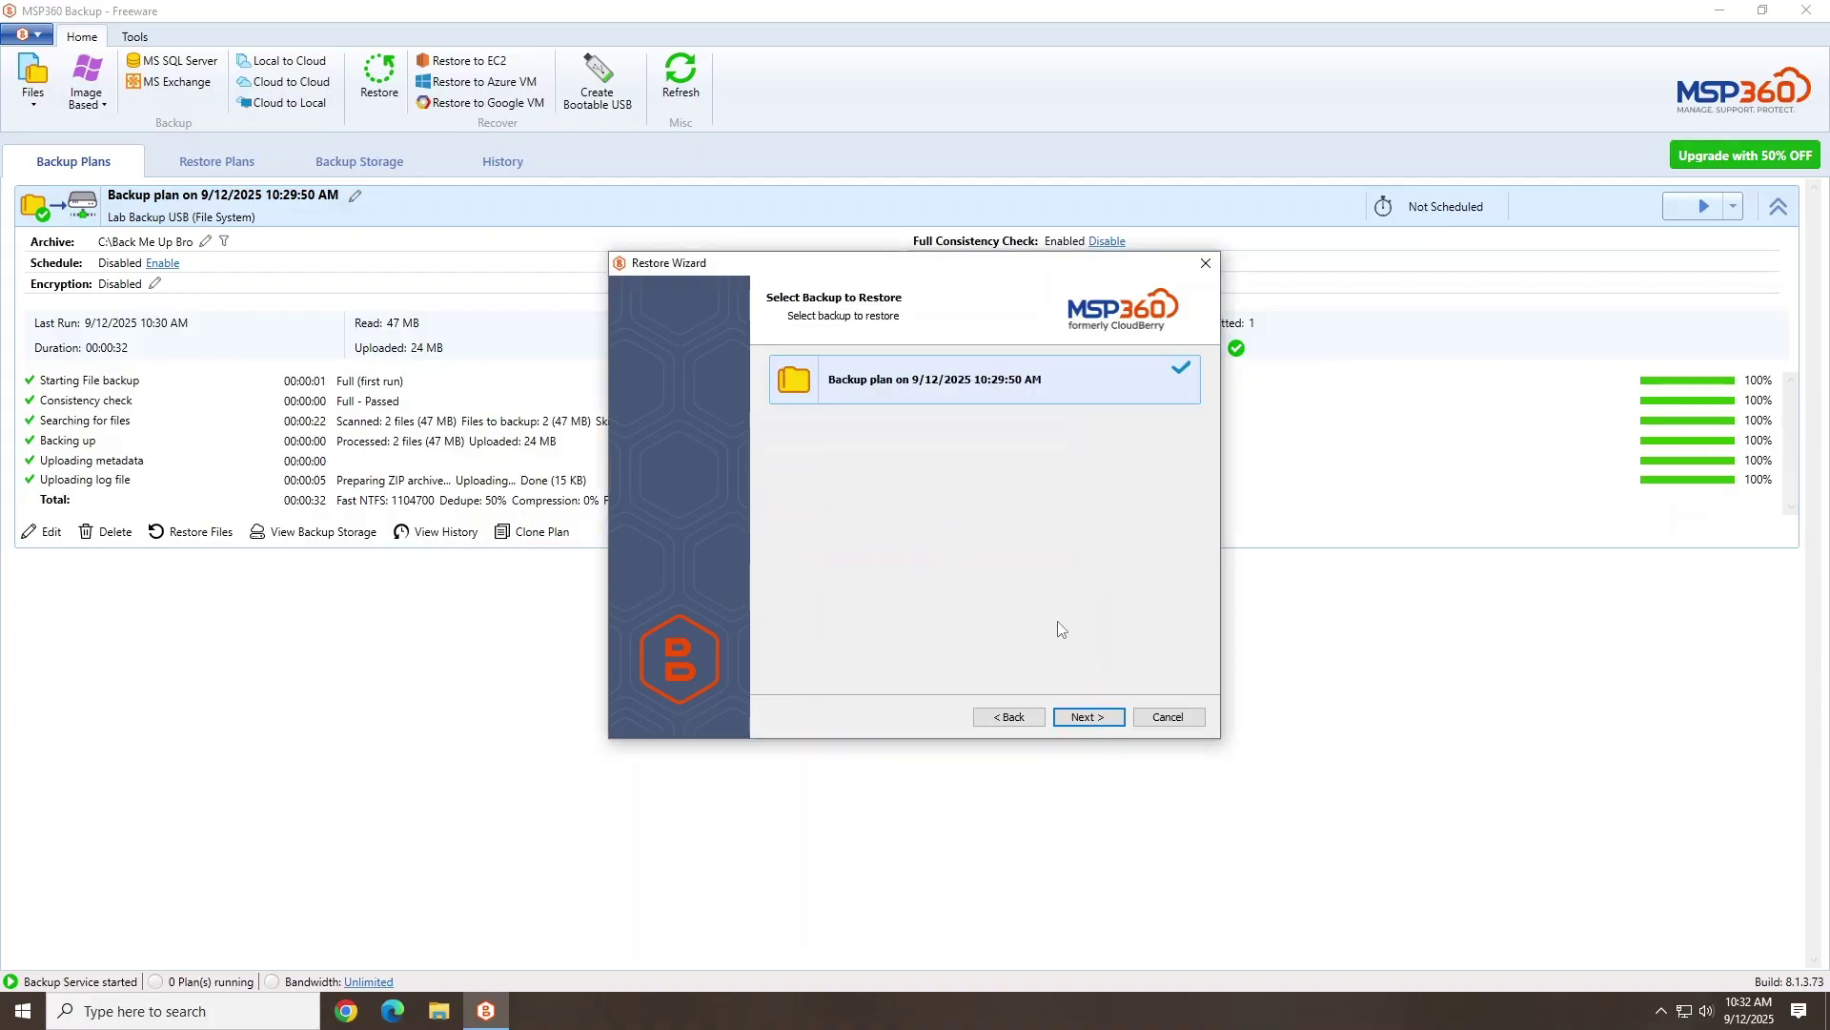
left_click(1088, 717)
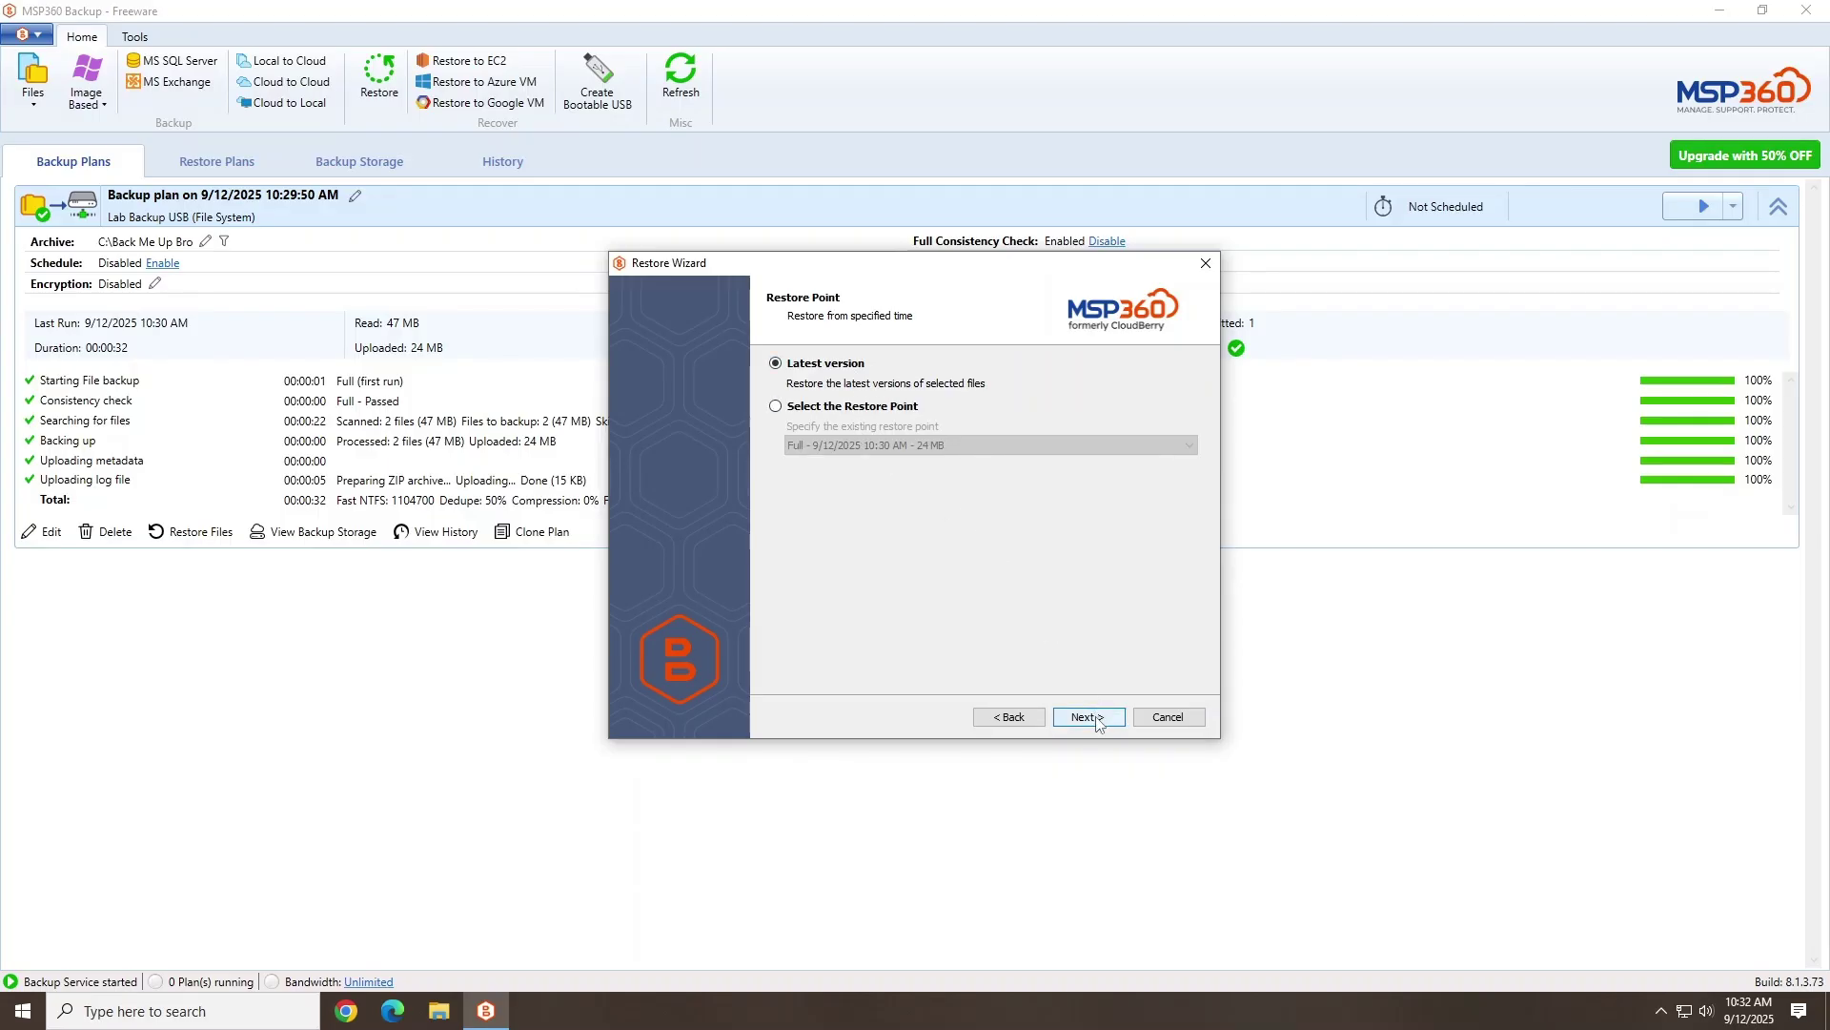
left_click(1089, 717)
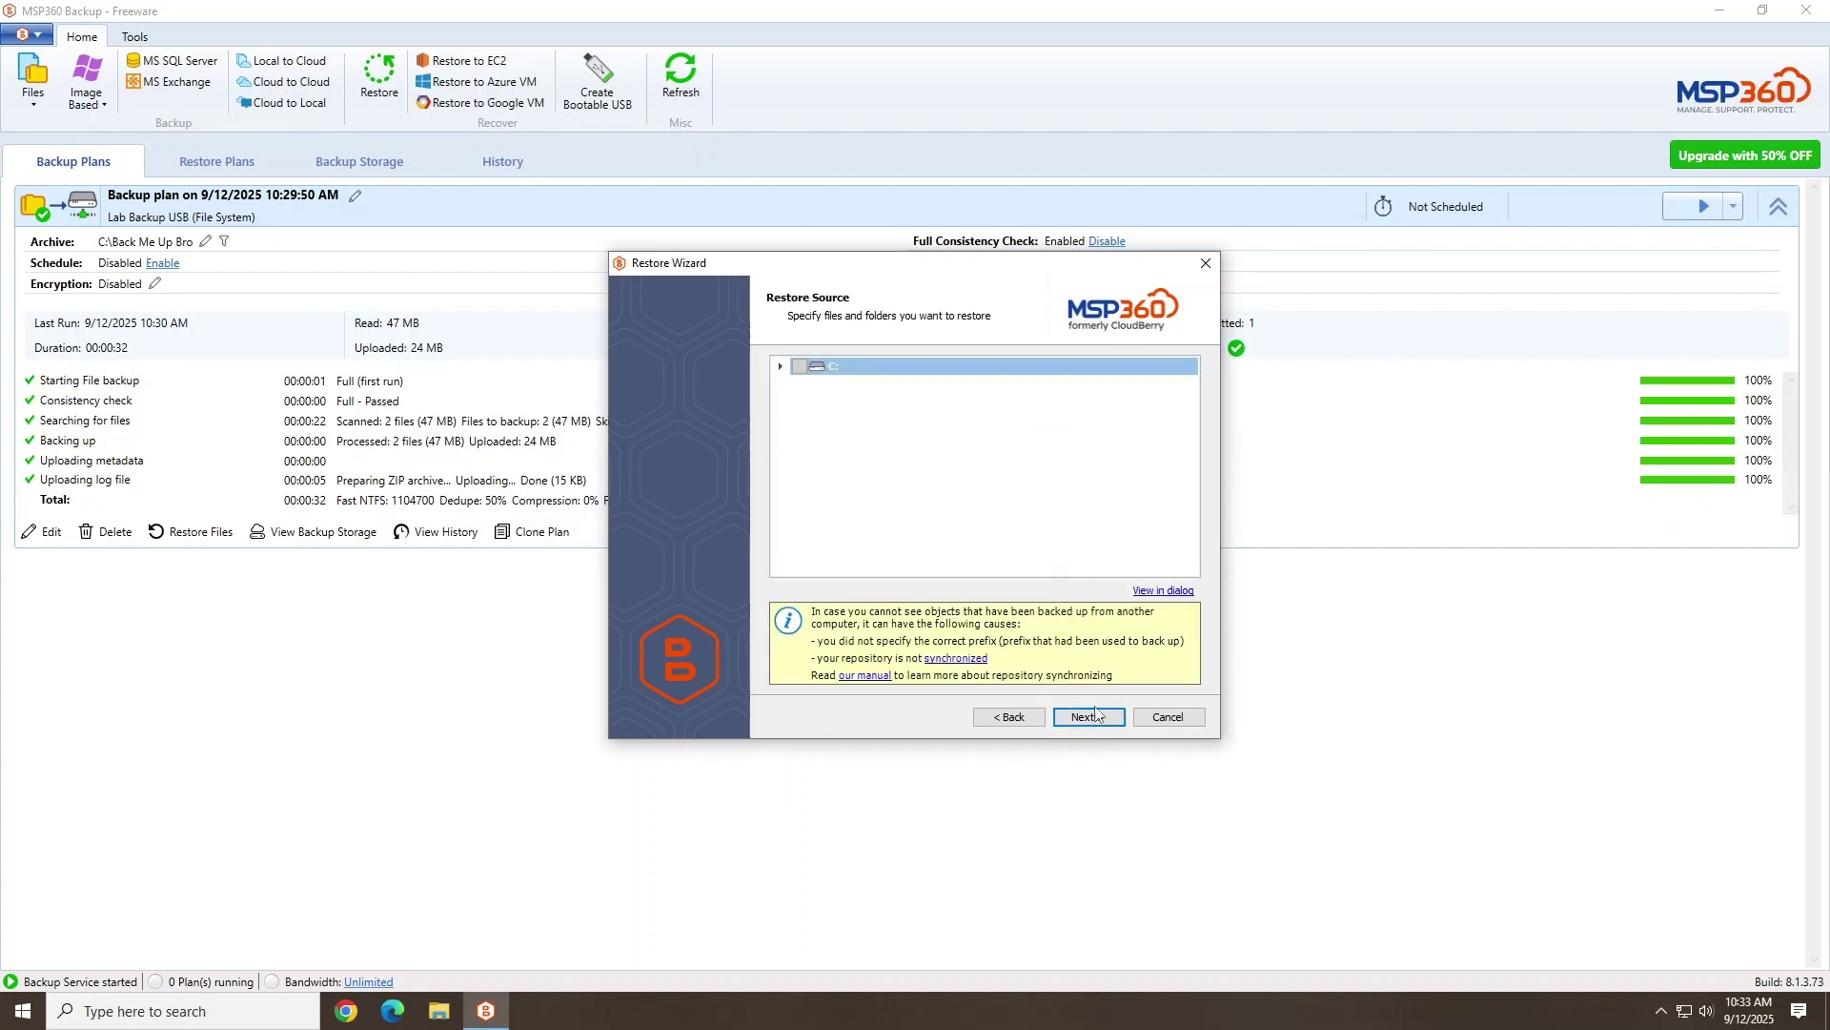
left_click(780, 367)
left_click(1107, 723)
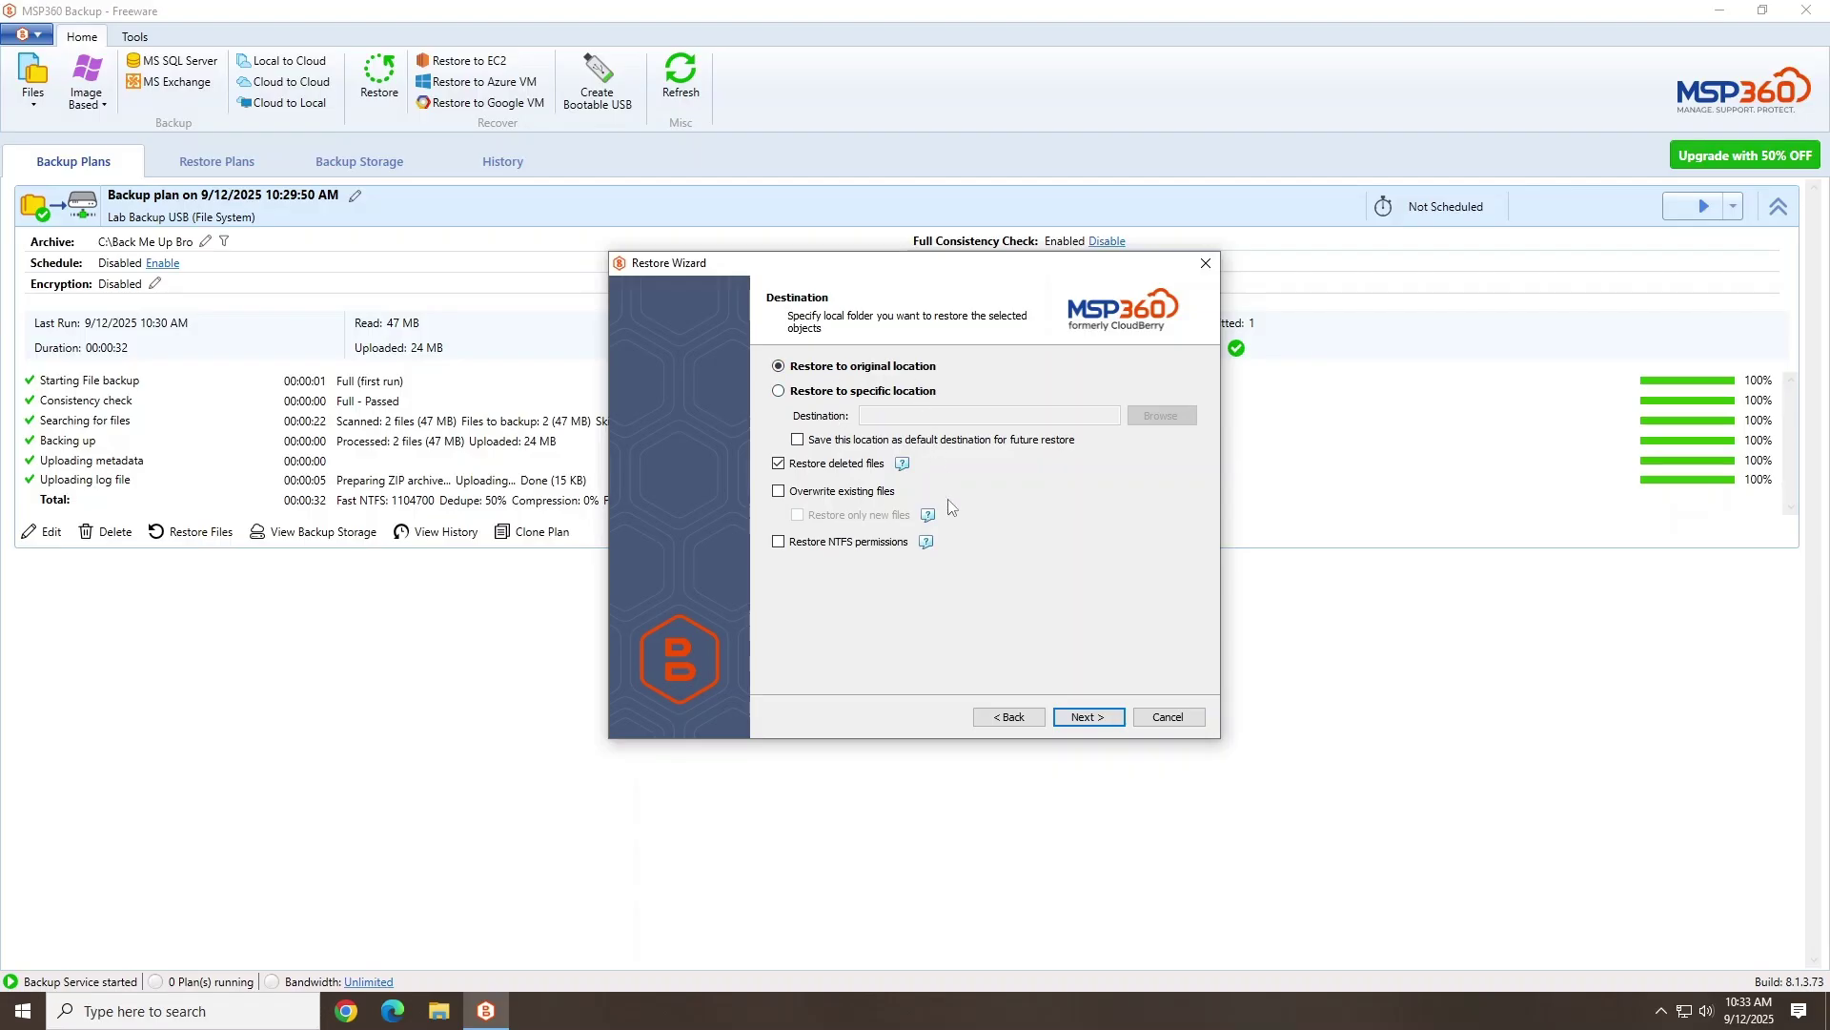
- Restore to the original location with email notifications off, then create and run the restore
left_click(1120, 724)
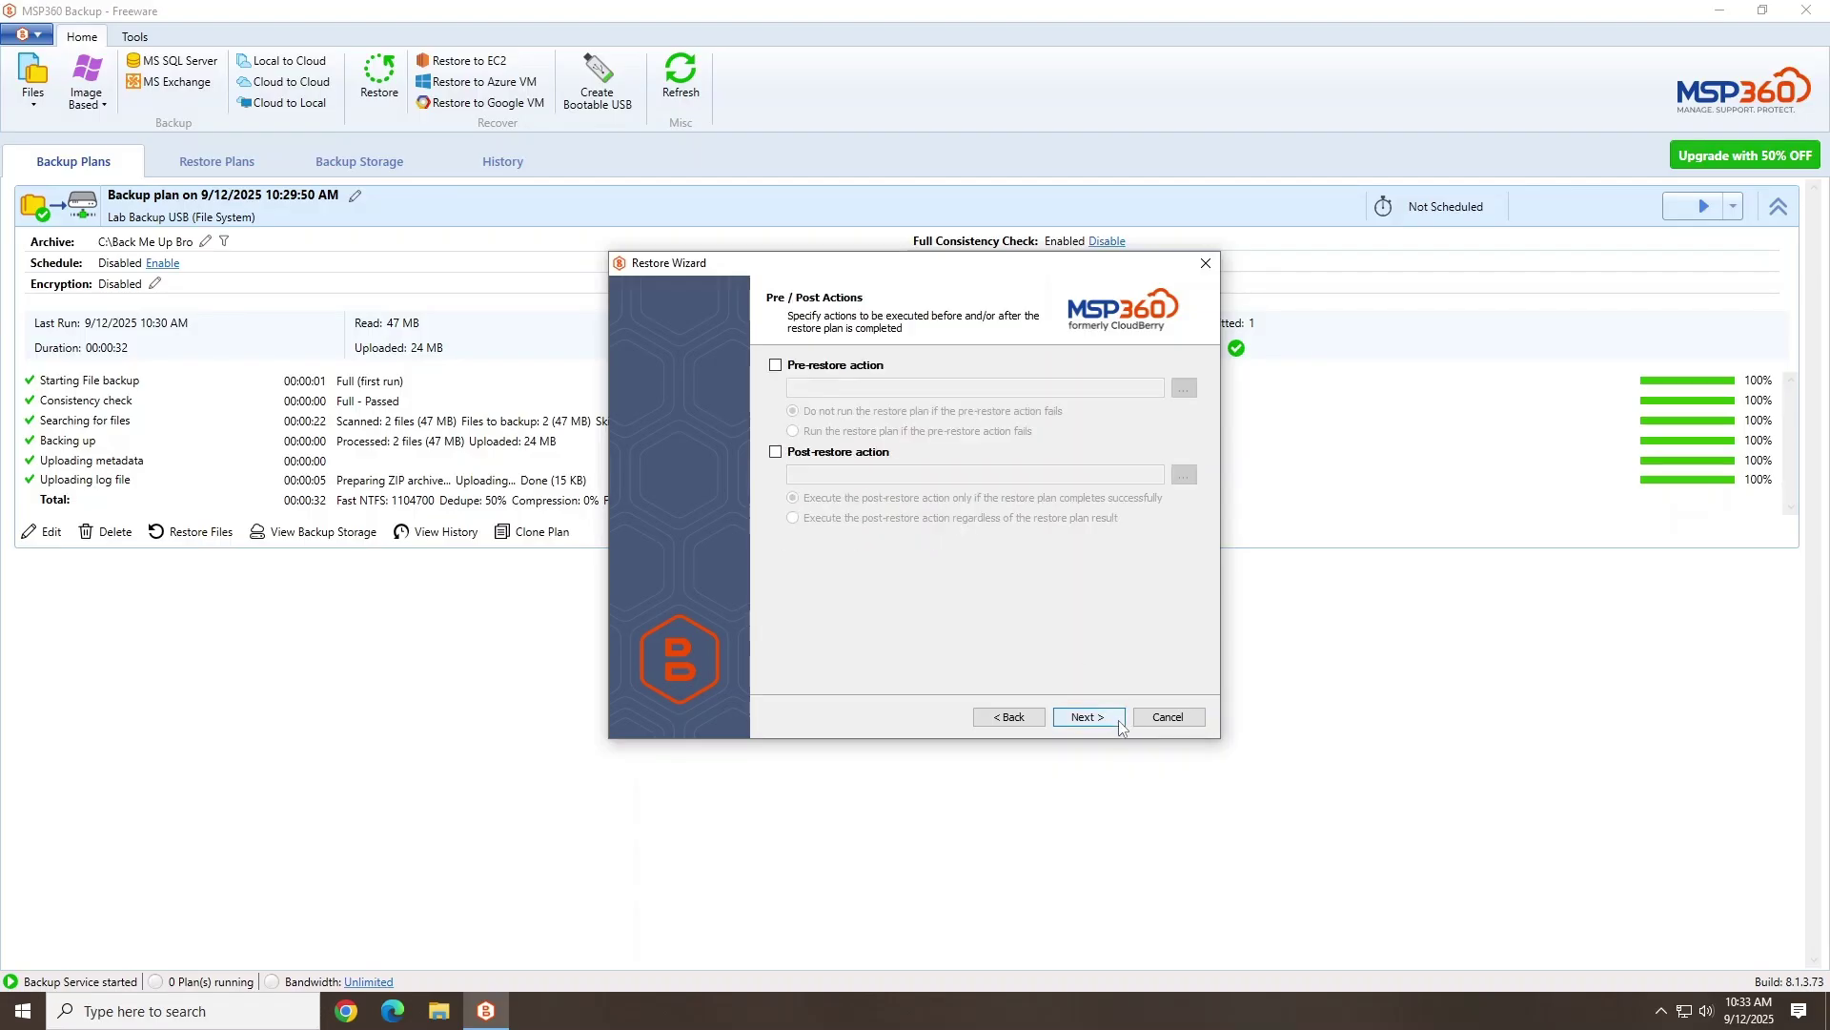
left_click(1120, 723)
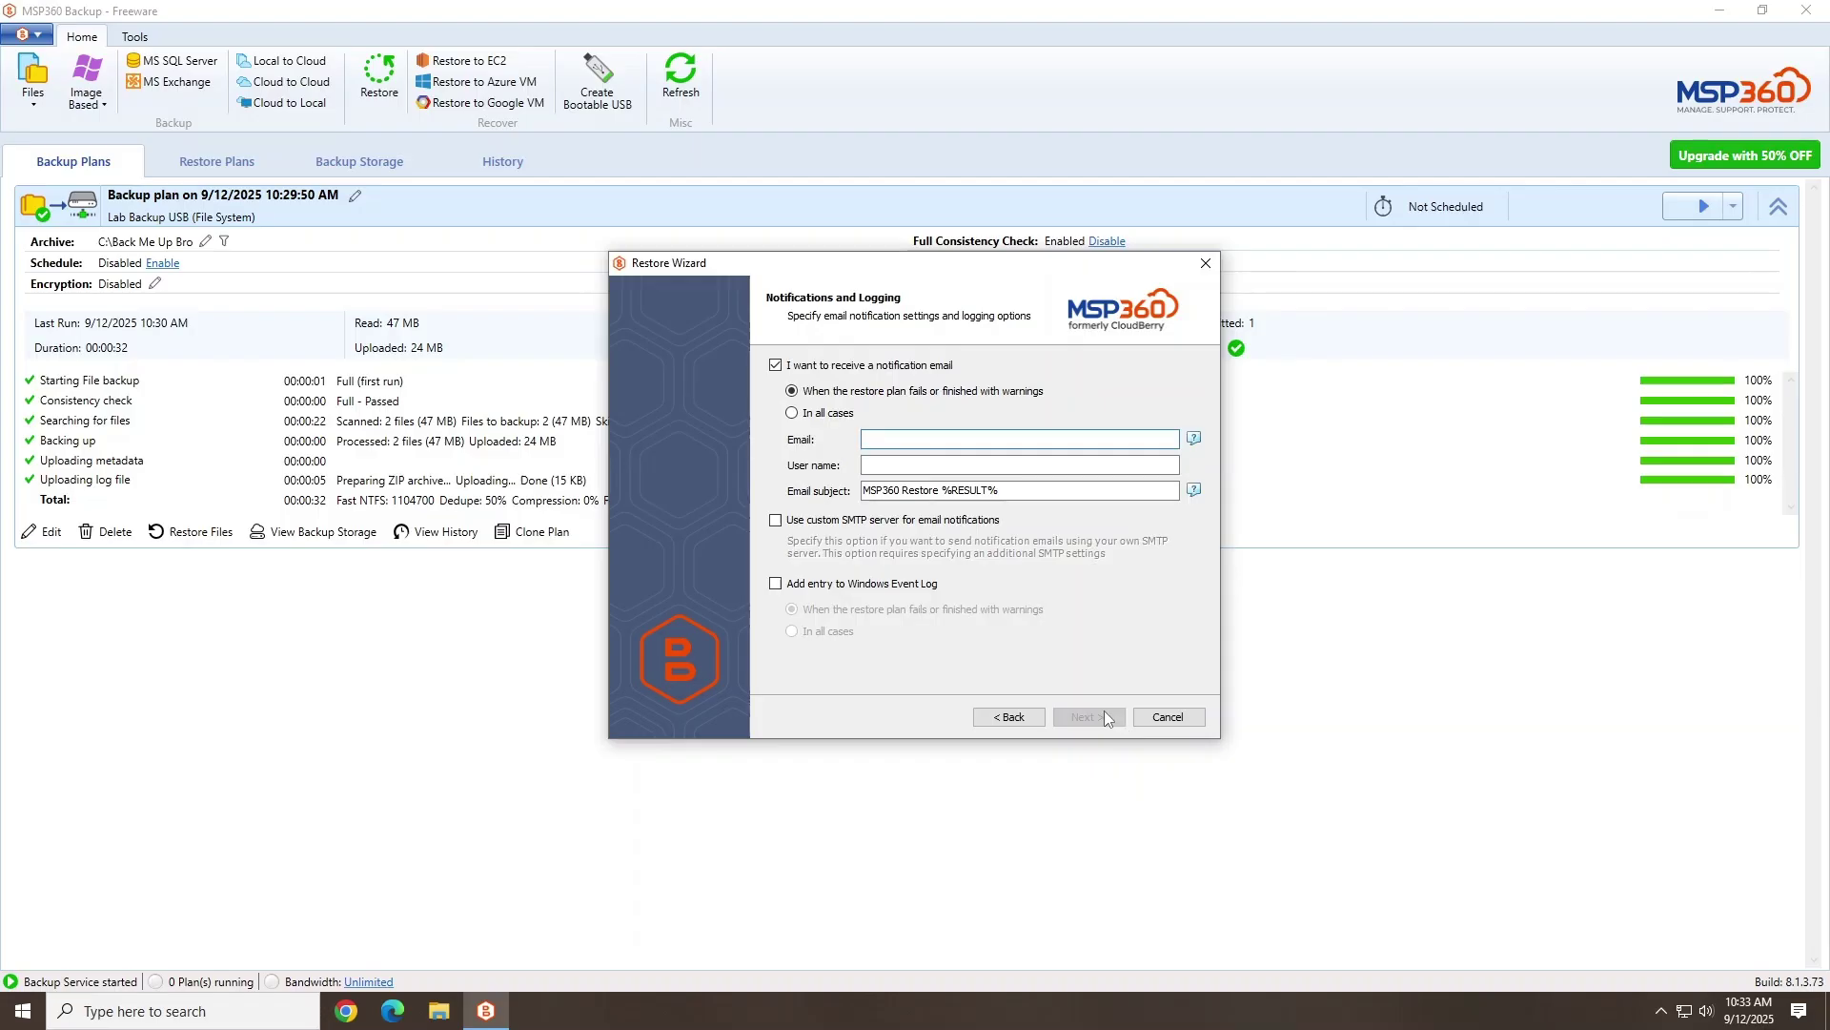
left_click(868, 368)
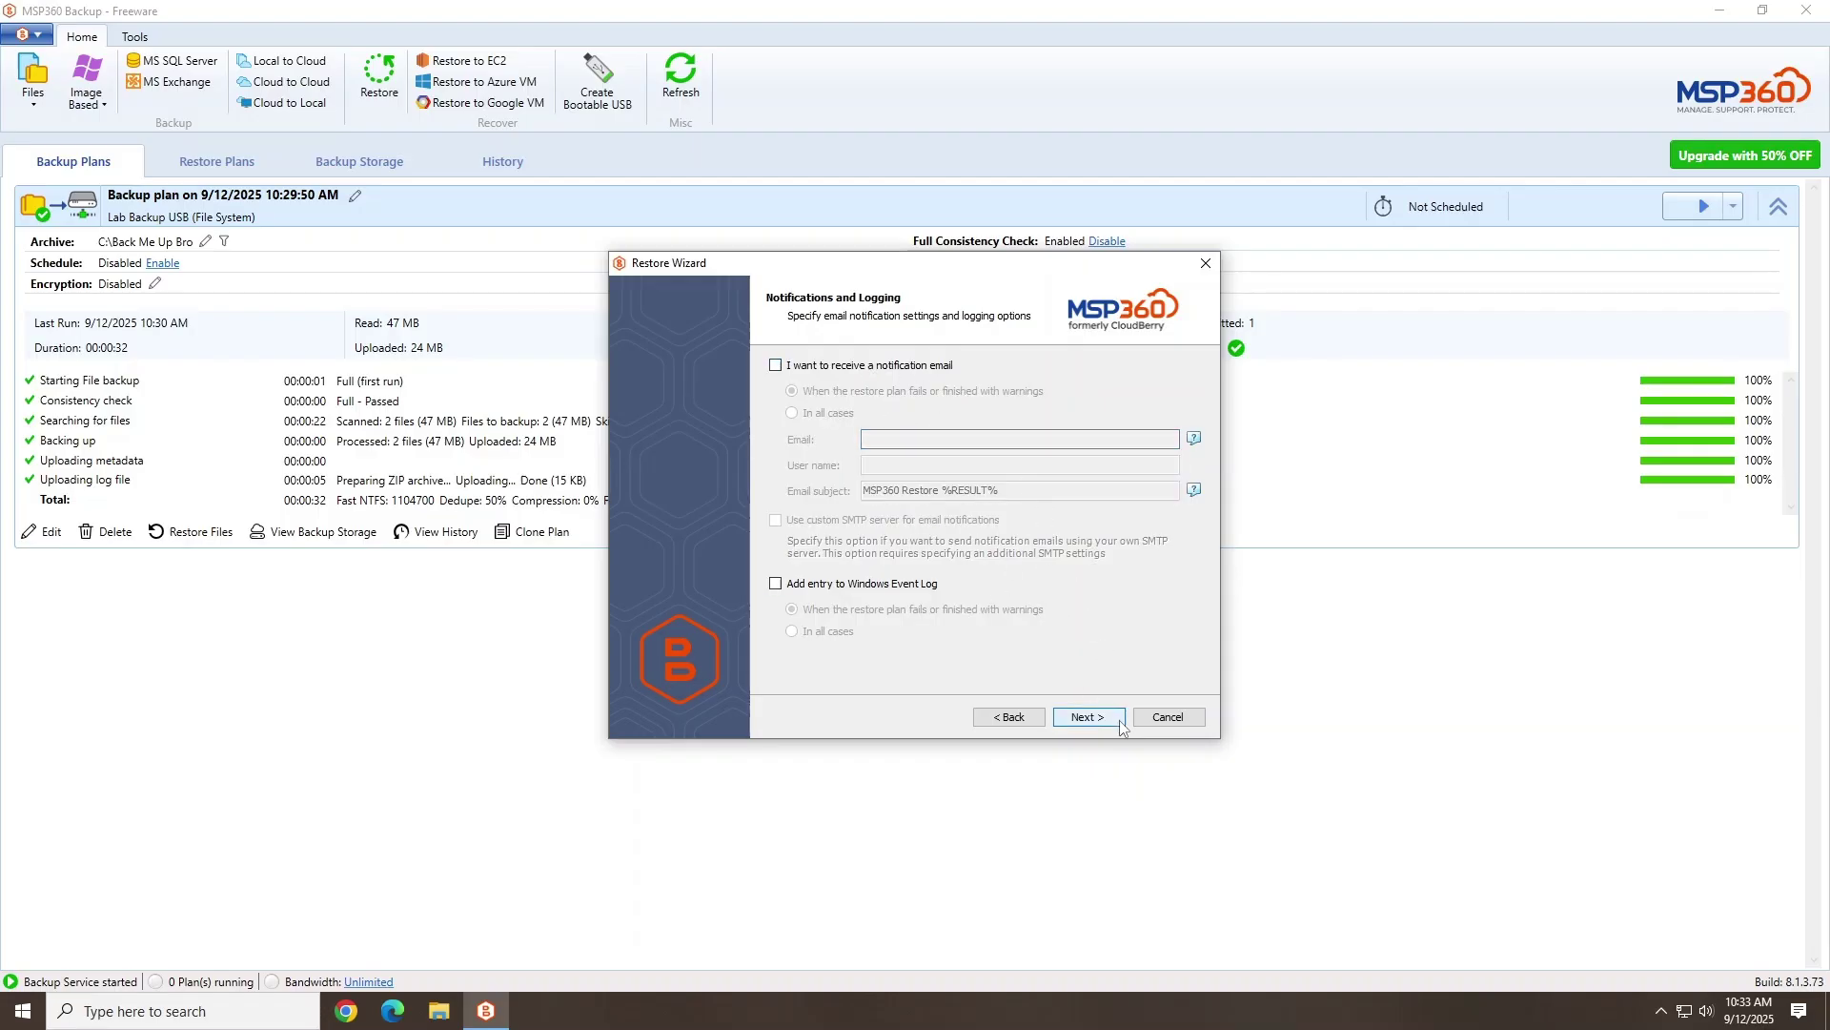
left_click(1120, 725)
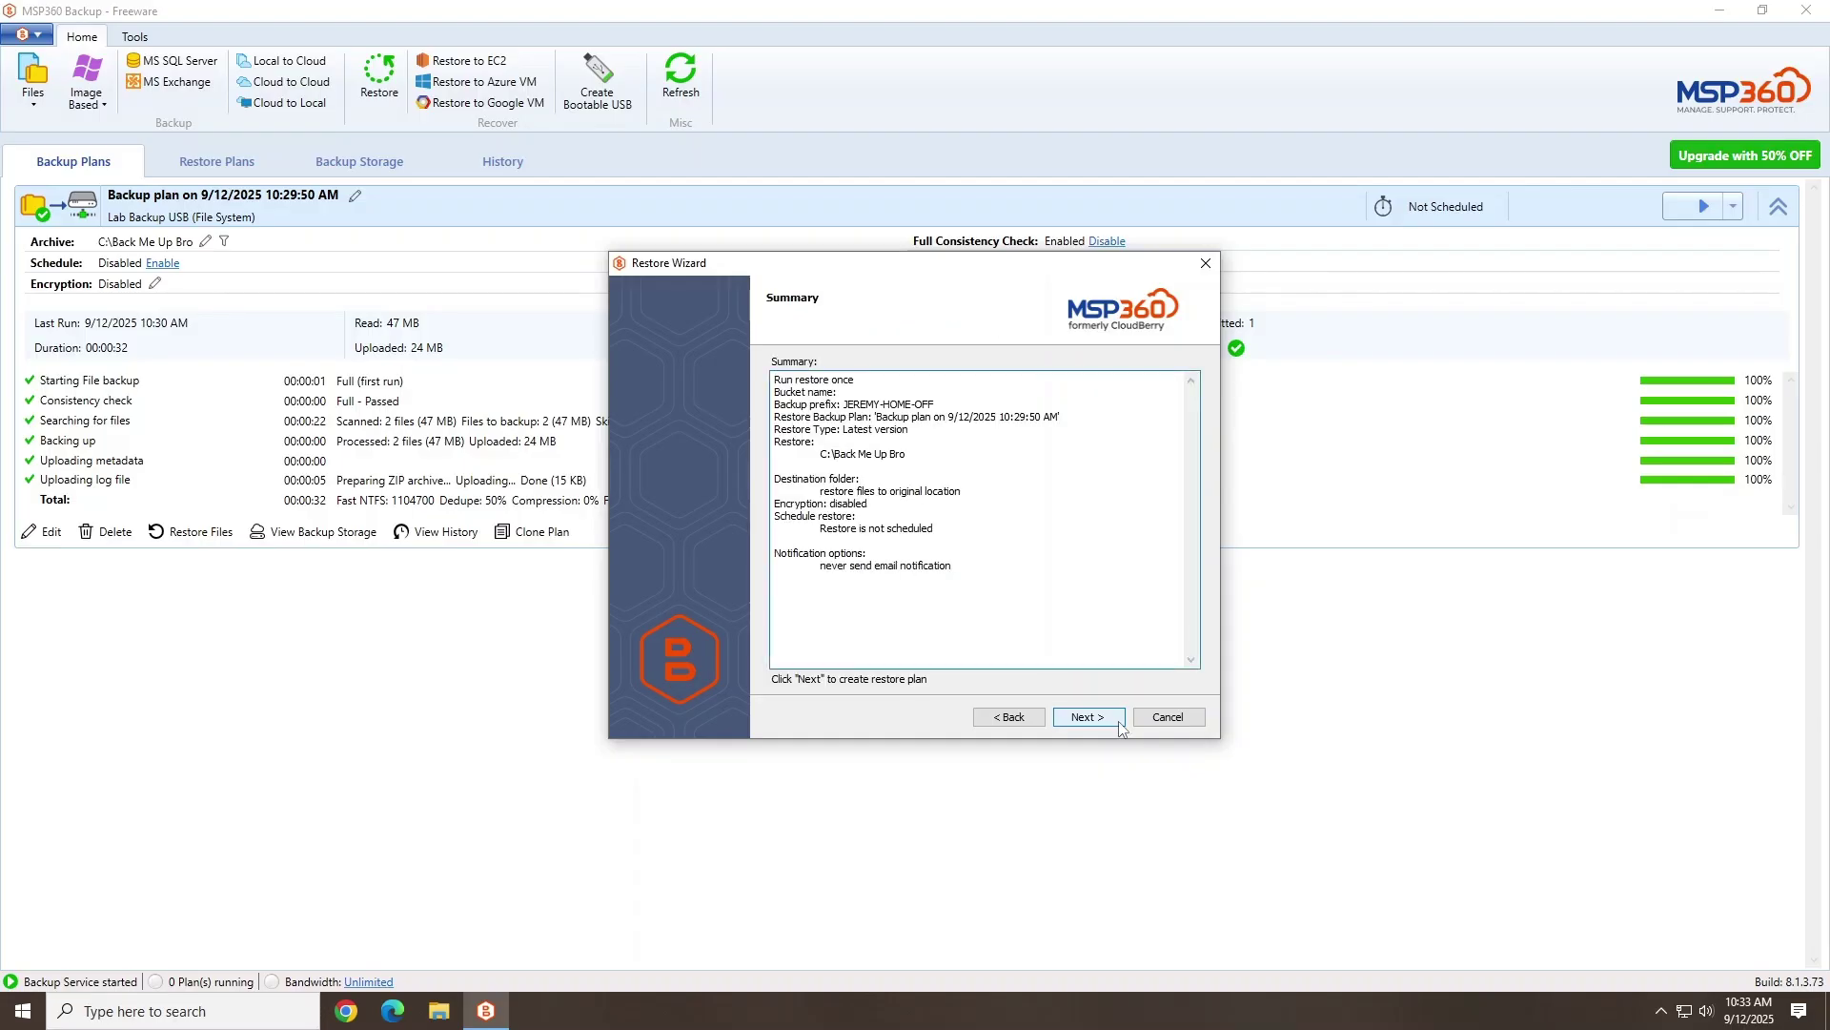
left_click(1120, 723)
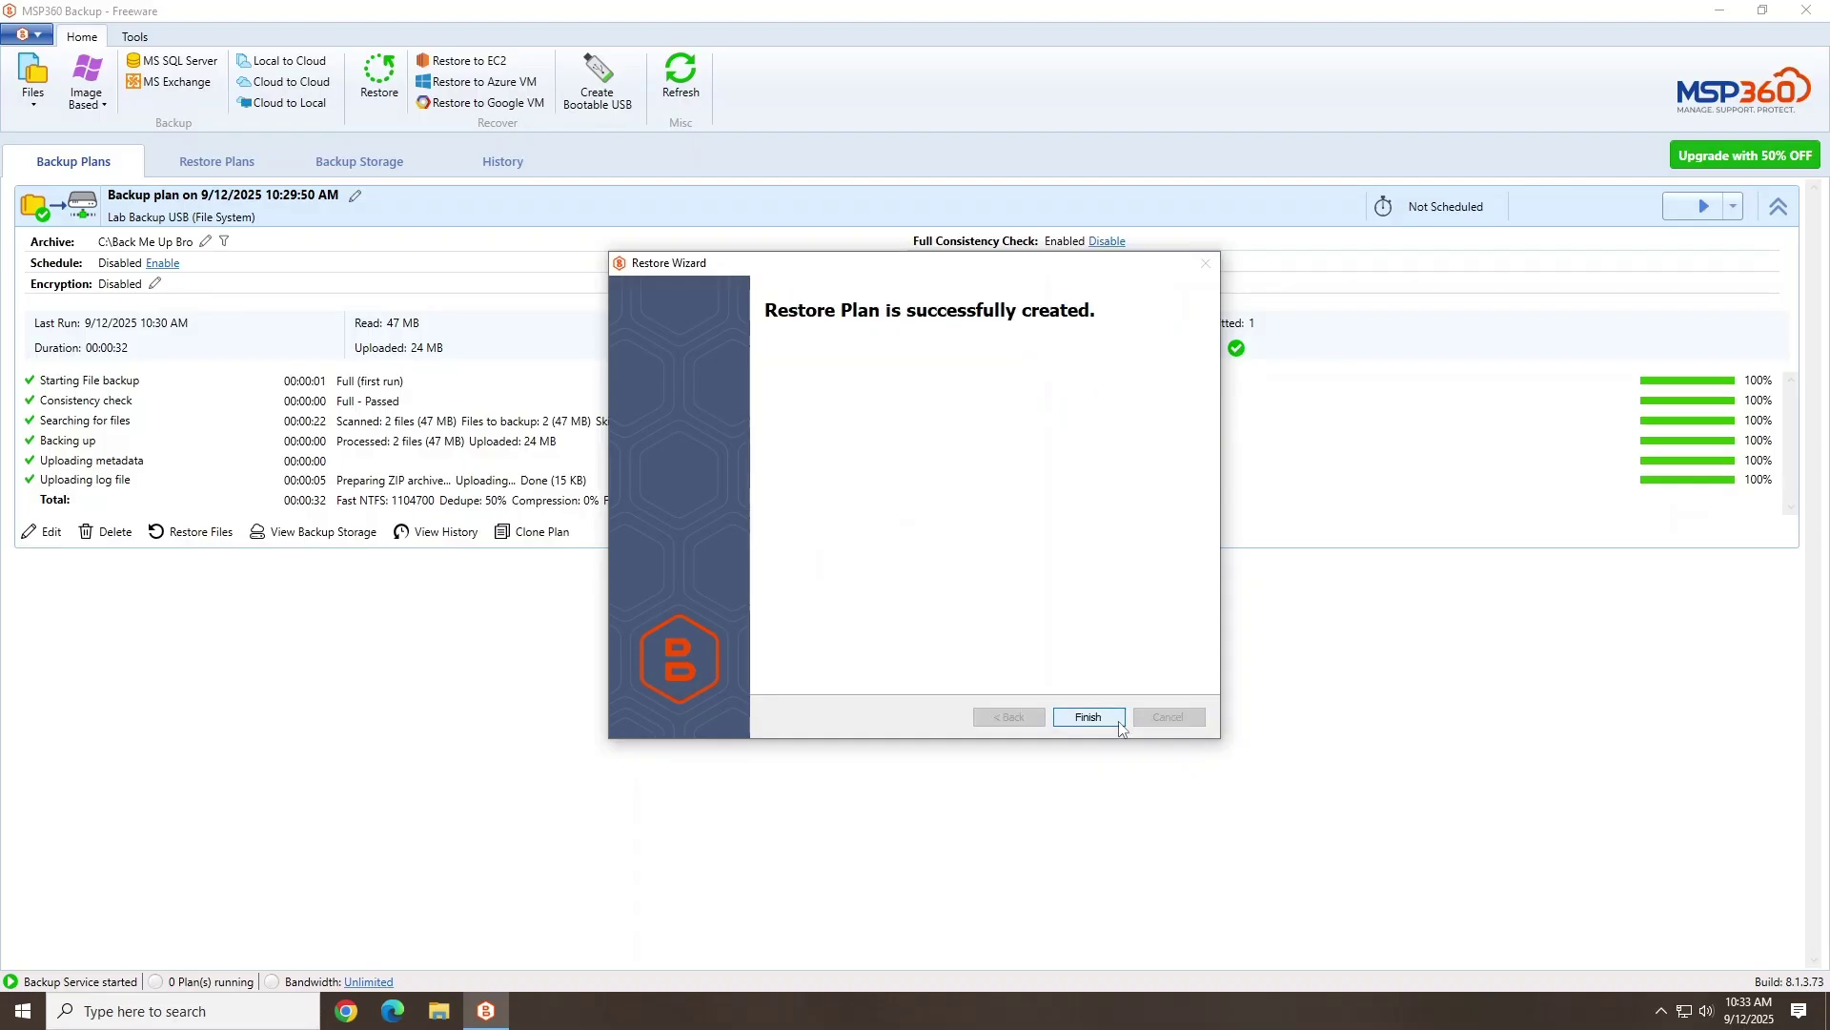
left_click(1120, 728)
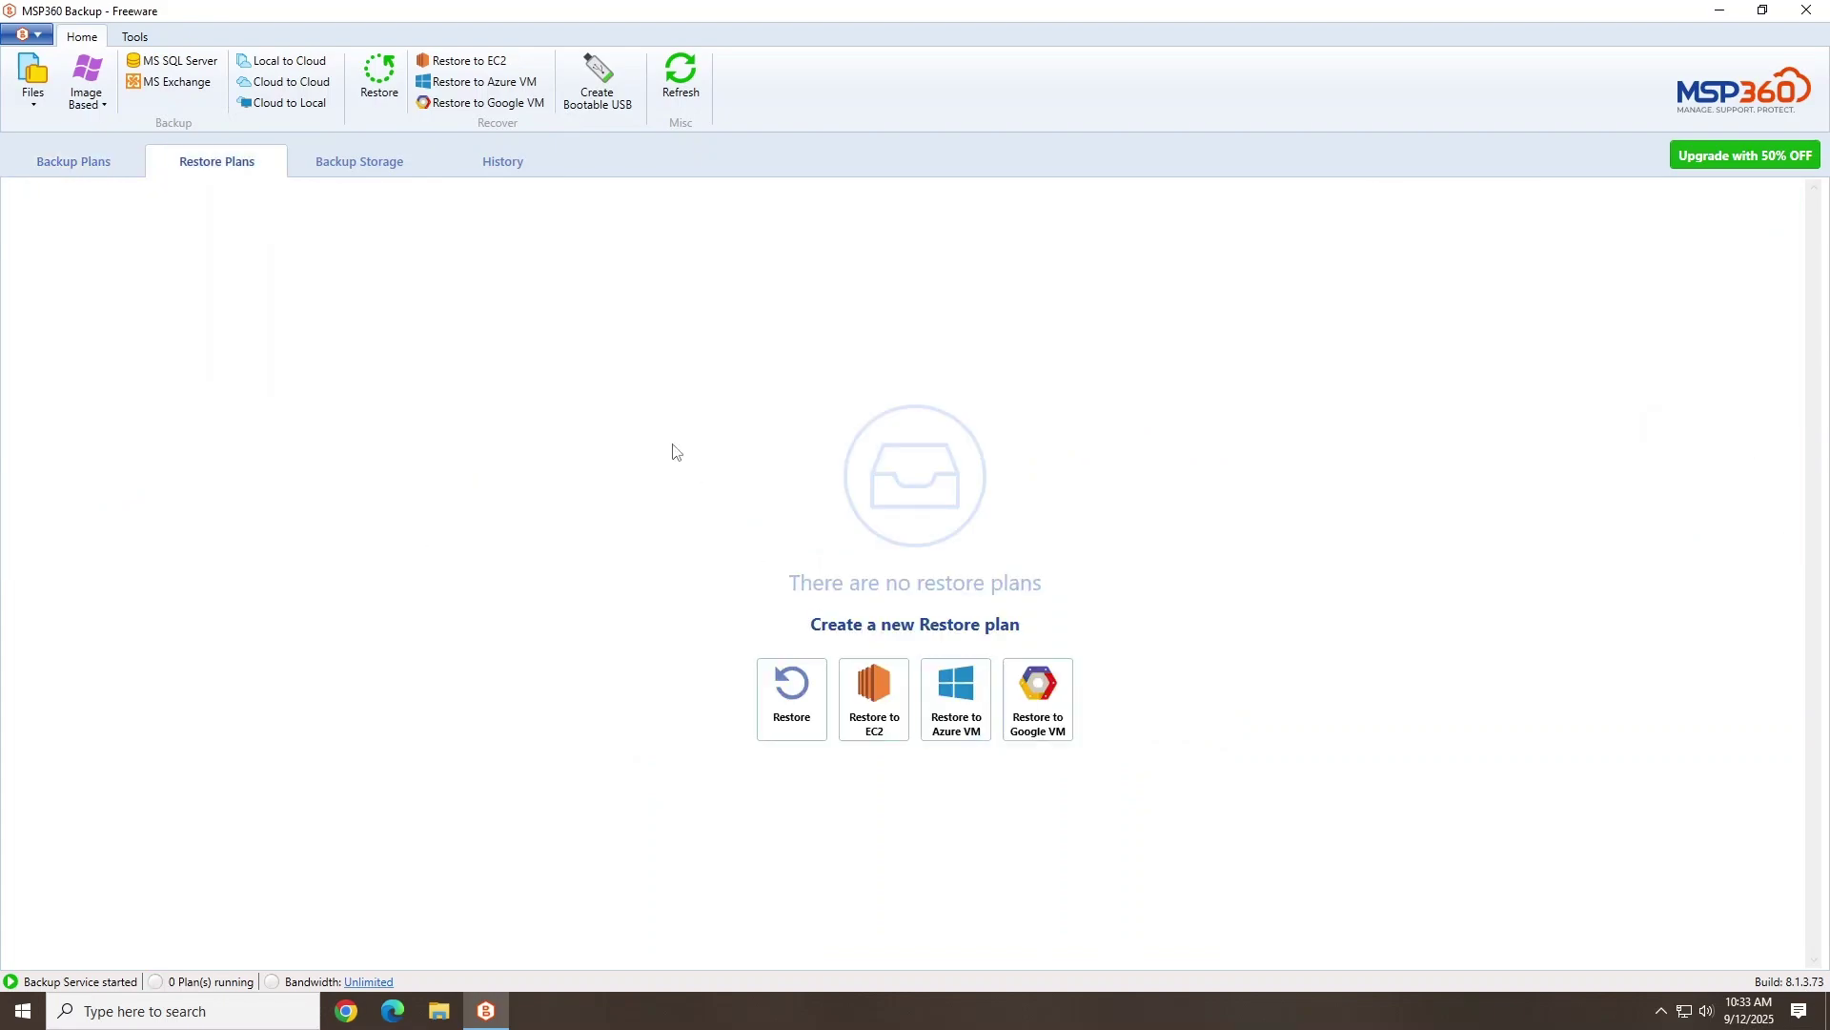
- Open C:\Back Me Up Bro in File Explorer to see the two restored MSP360BackupSetup files
left_click(443, 1014)
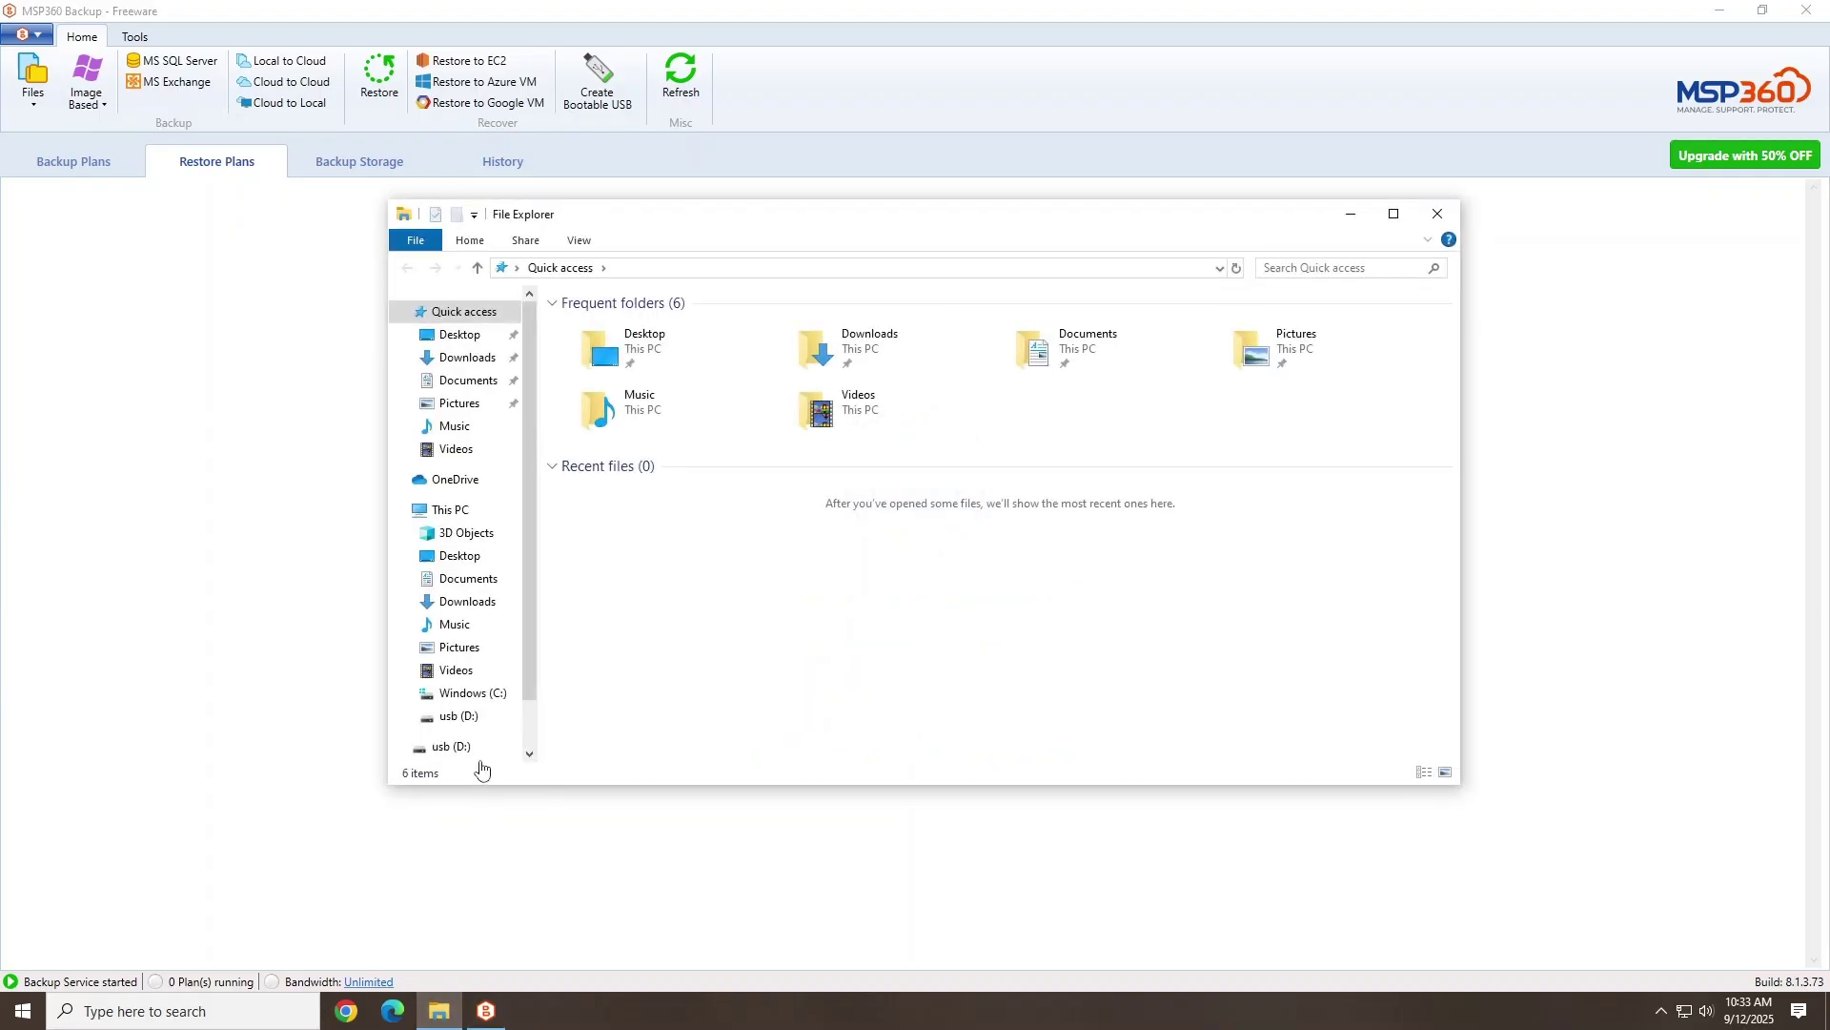
left_click(481, 698)
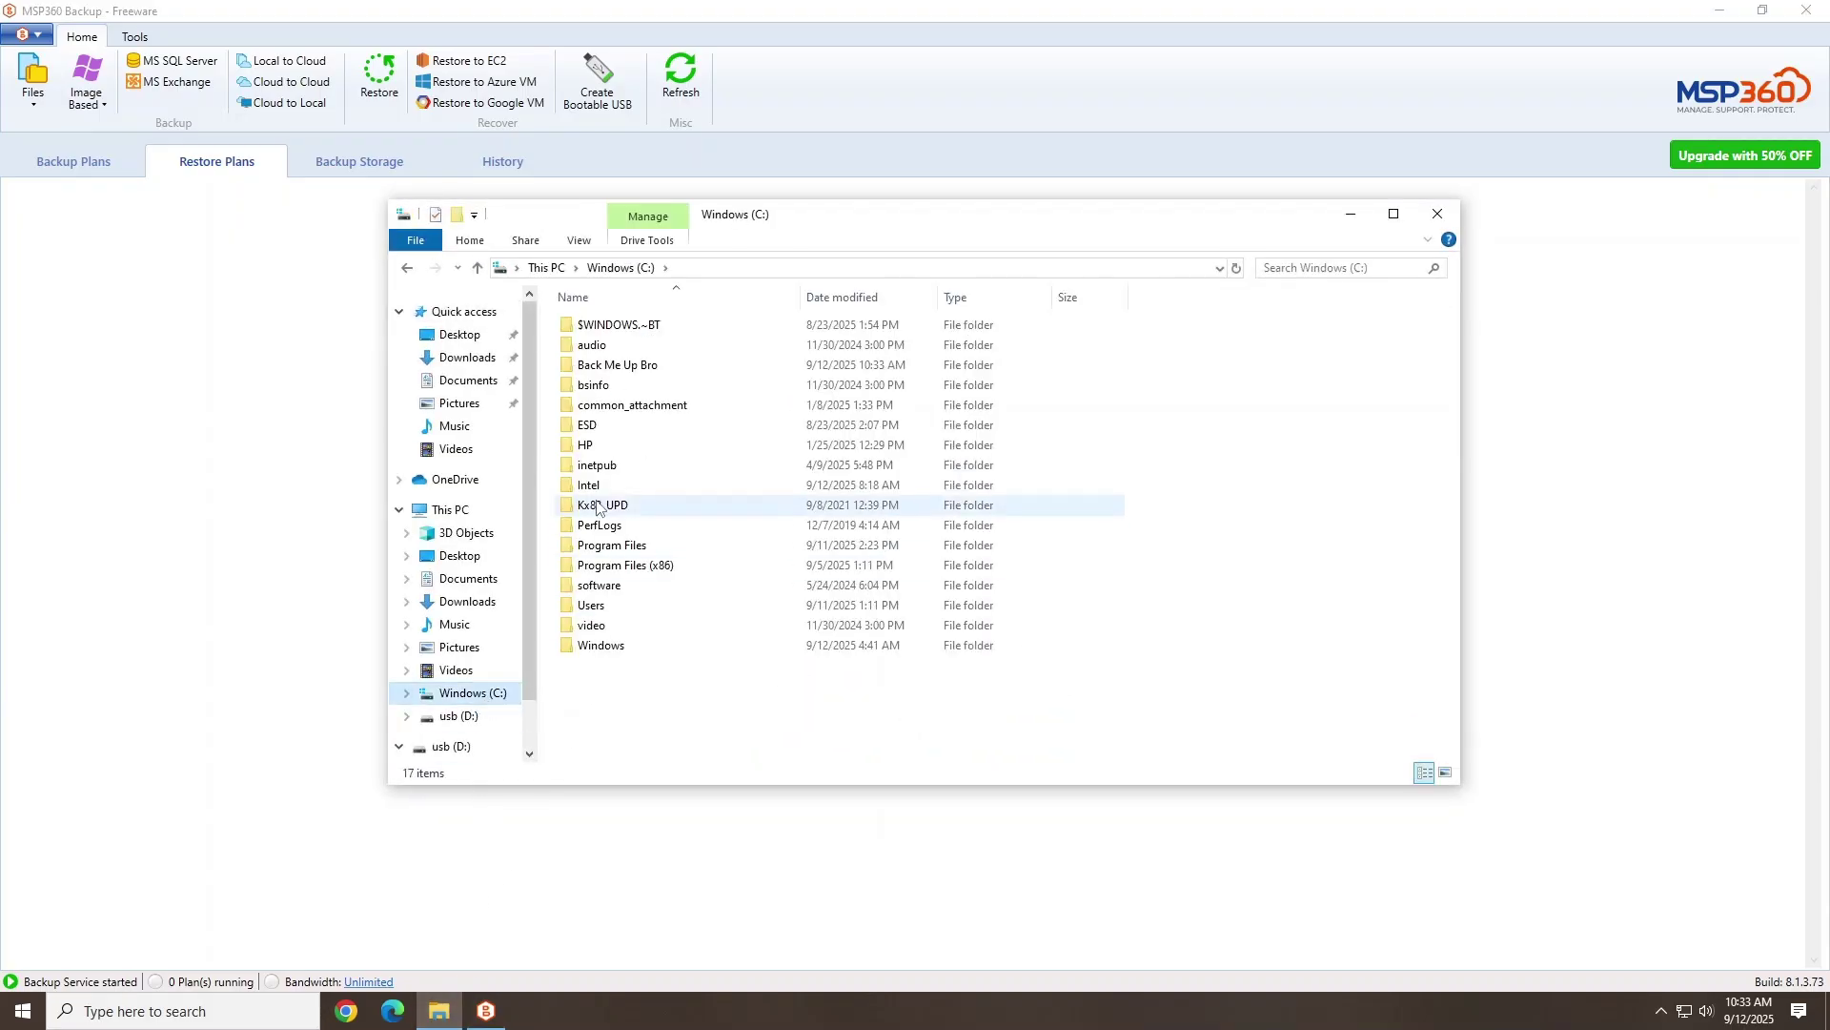
double_click(621, 367)
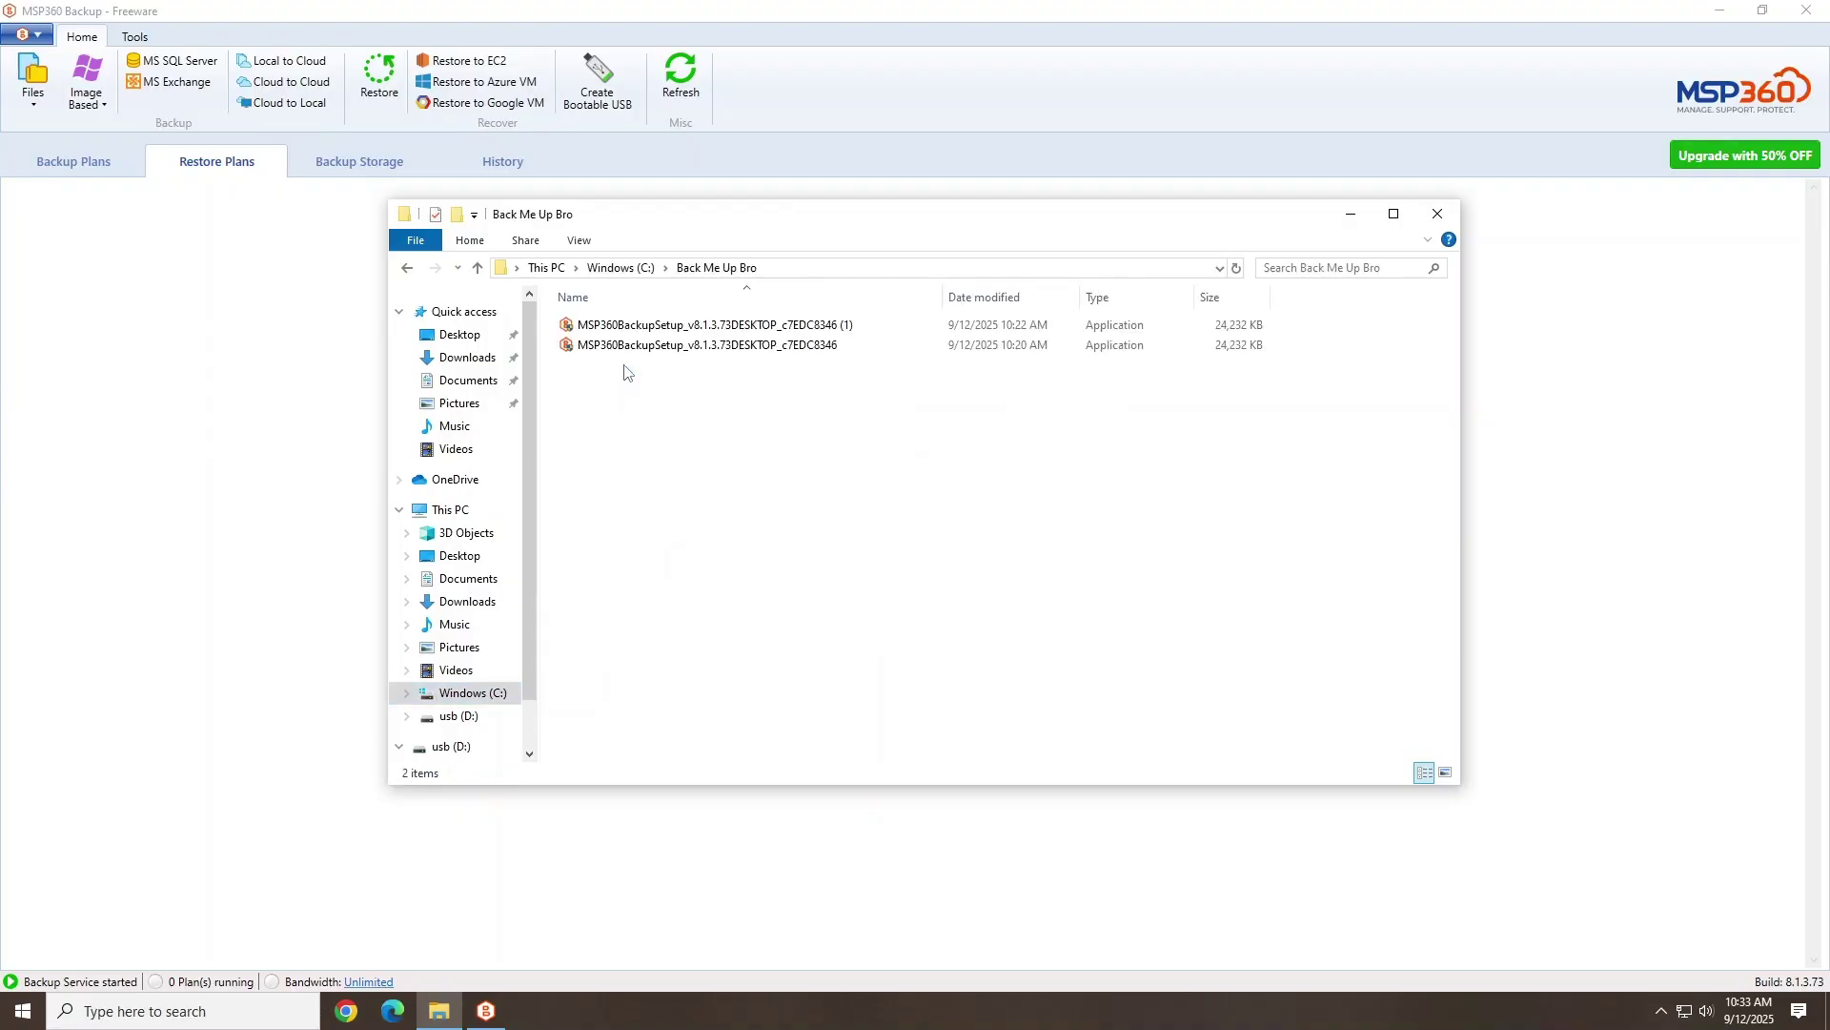